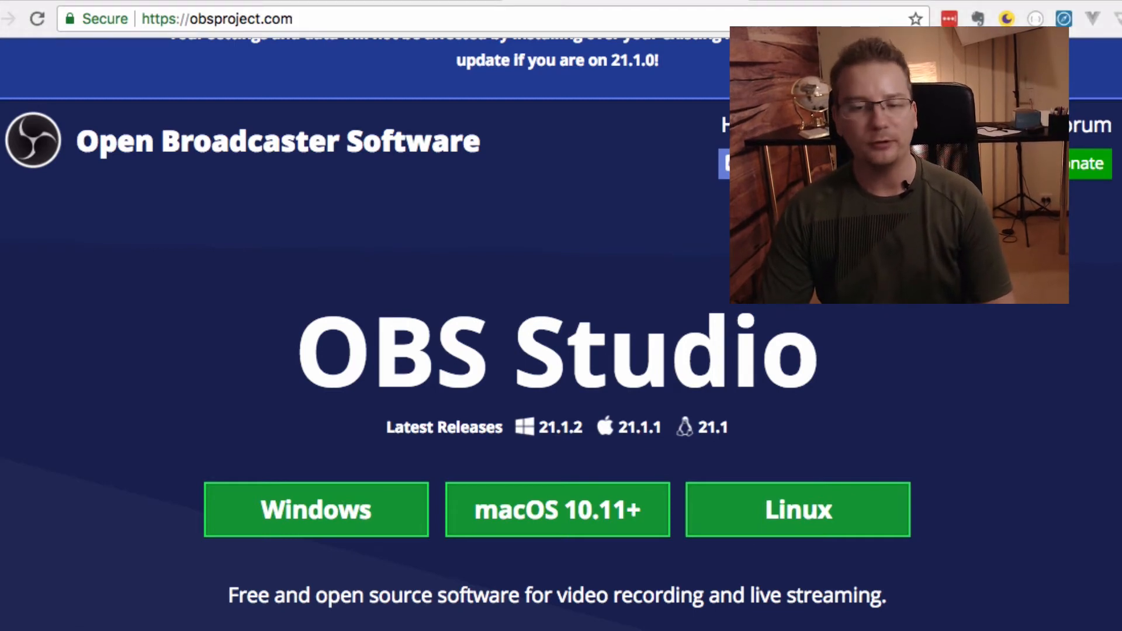
- Look over the OBS Studio download page on obsproject.com and switch to OBS
mouse_move(0, 315)
left_mouse_down()
mouse_move(42, 316)
mouse_move(7, 316)
left_mouse_up()
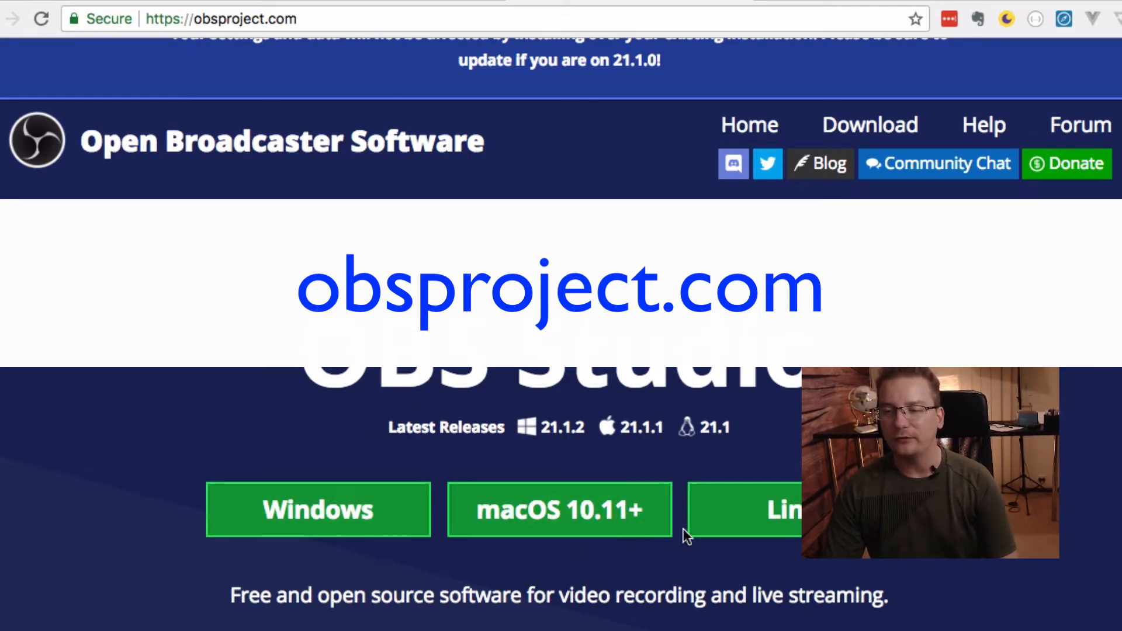
scroll(596, 537, "down", 10)
scroll(535, 549, "up", 5)
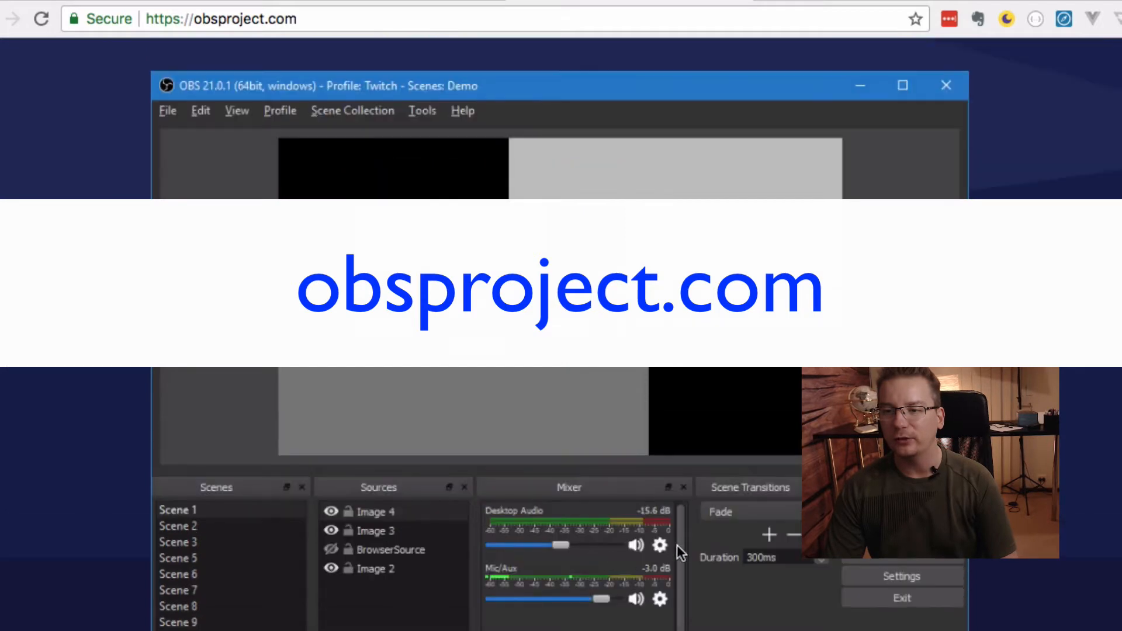
scroll(549, 397, "up", 6)
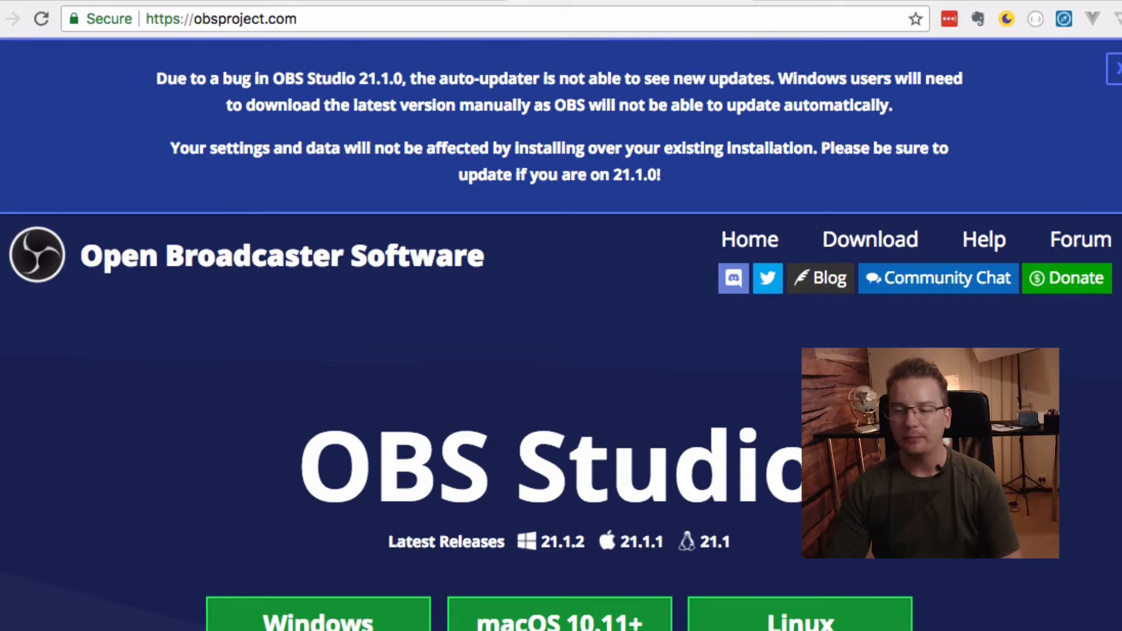
scroll(194, 614, "down", 5)
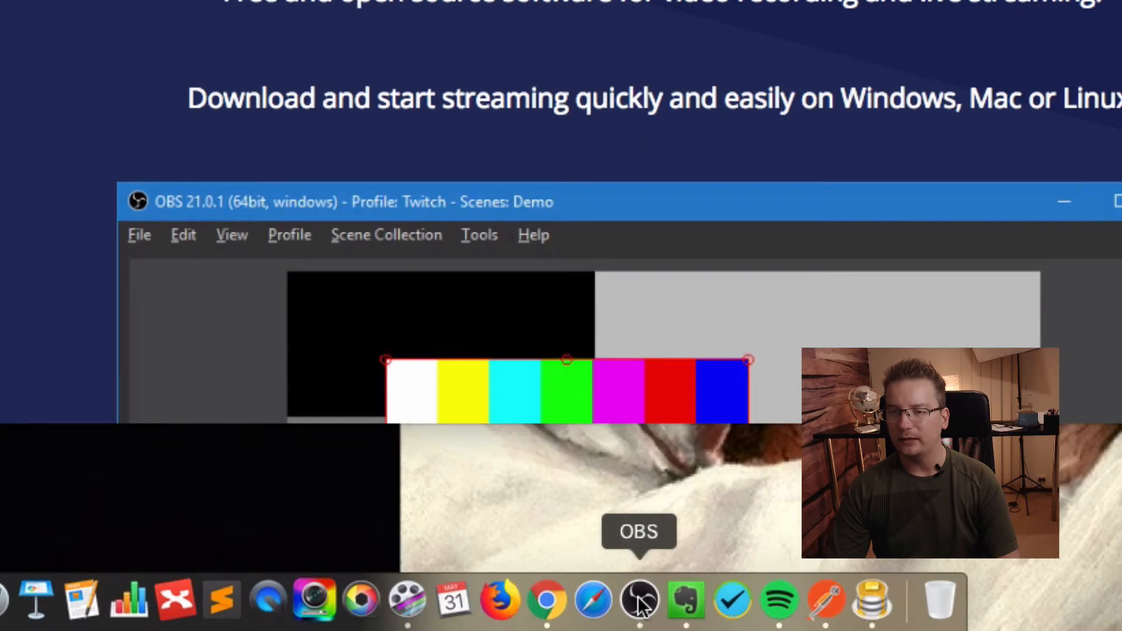
left_click(639, 600)
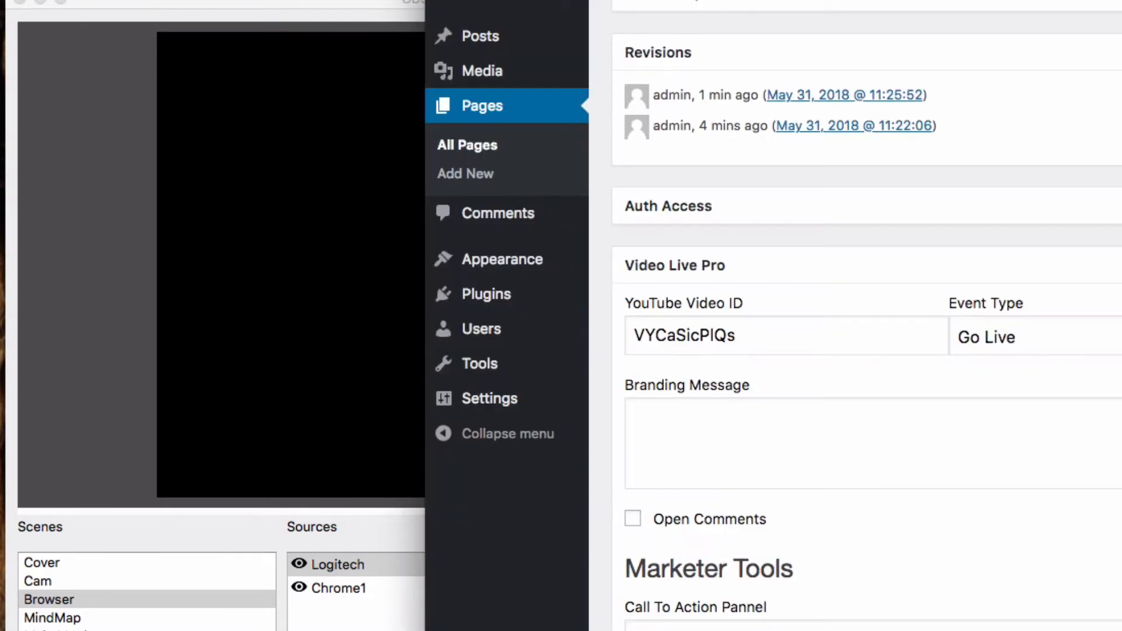
- Bring the WordPress page editor to the front and view the live page's title and permalink
scroll(865, 351, "up", 3)
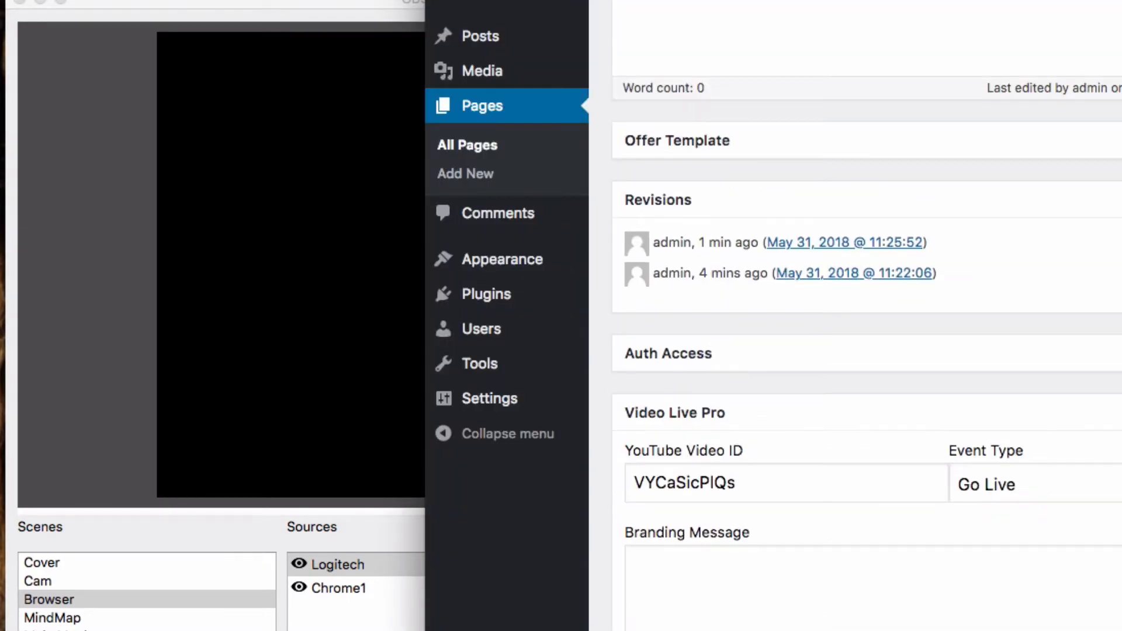
left_click(1113, 199)
scroll(777, 297, "up", 5)
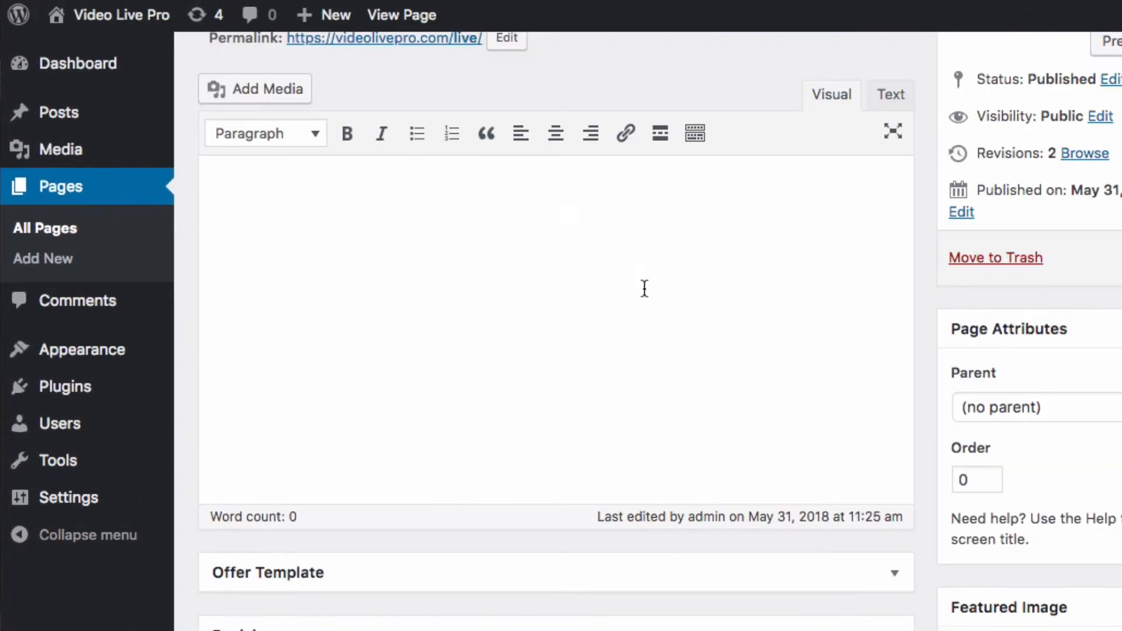
scroll(643, 333, "up", 3)
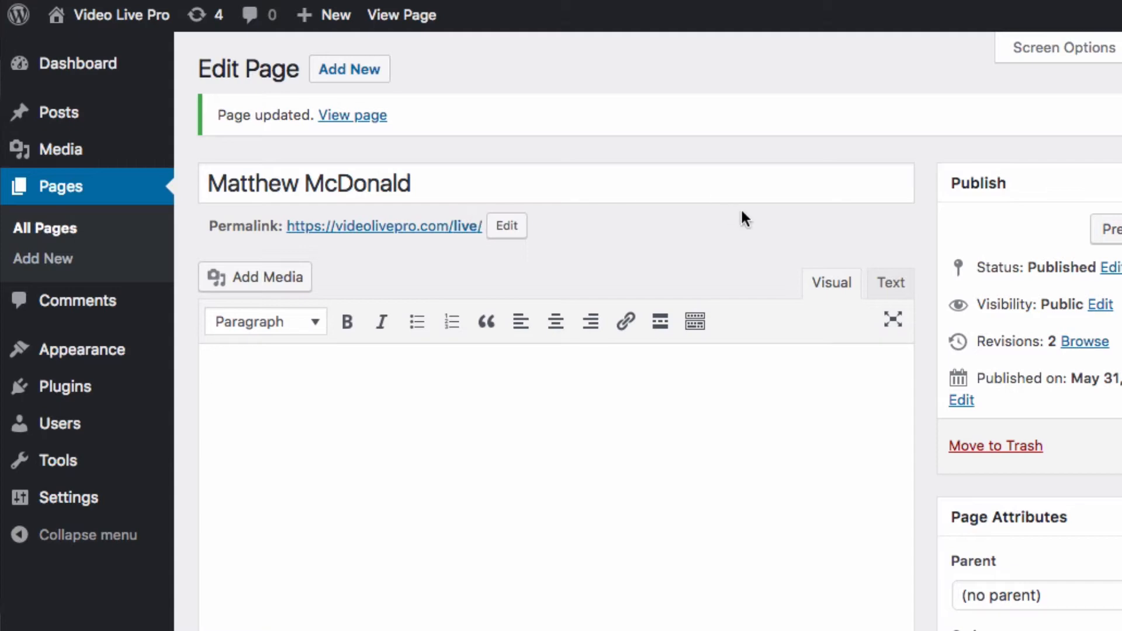
- Examine the page's Video Live Pro settings, including the YouTube Video ID, event type, branding message and marketer tools
scroll(636, 468, "down", 5)
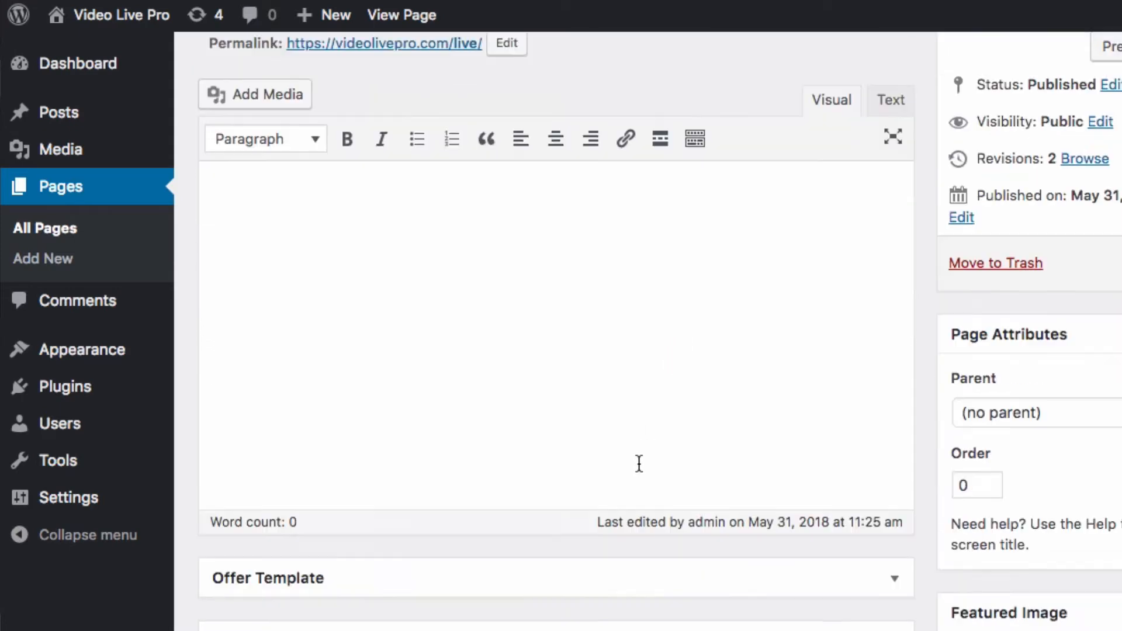
scroll(642, 403, "down", 8)
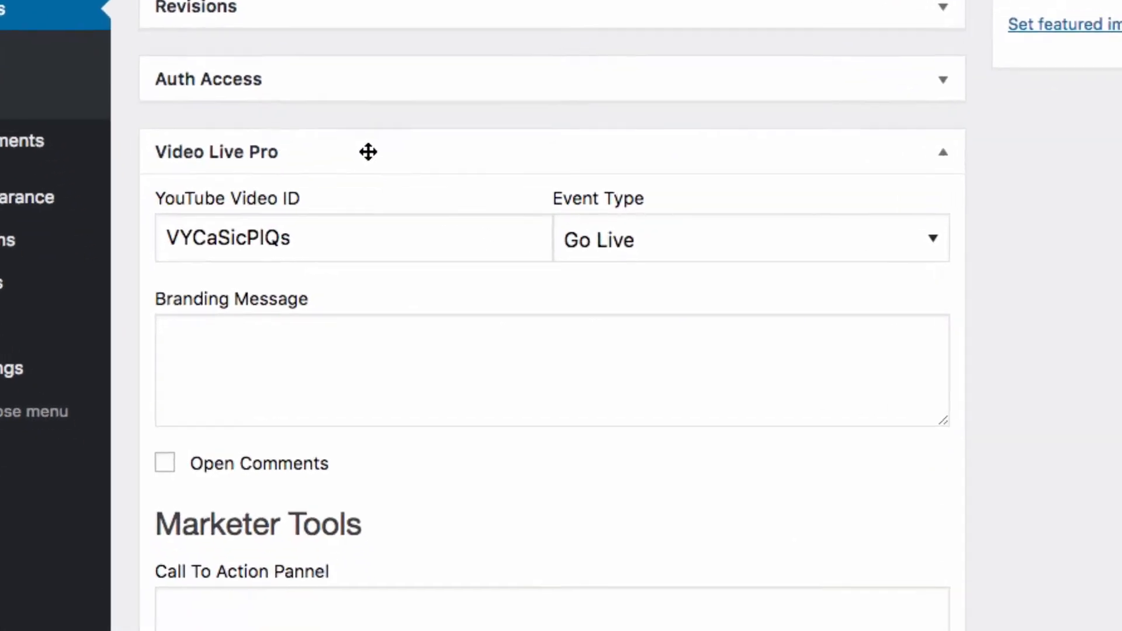
scroll(409, 210, "down", 8)
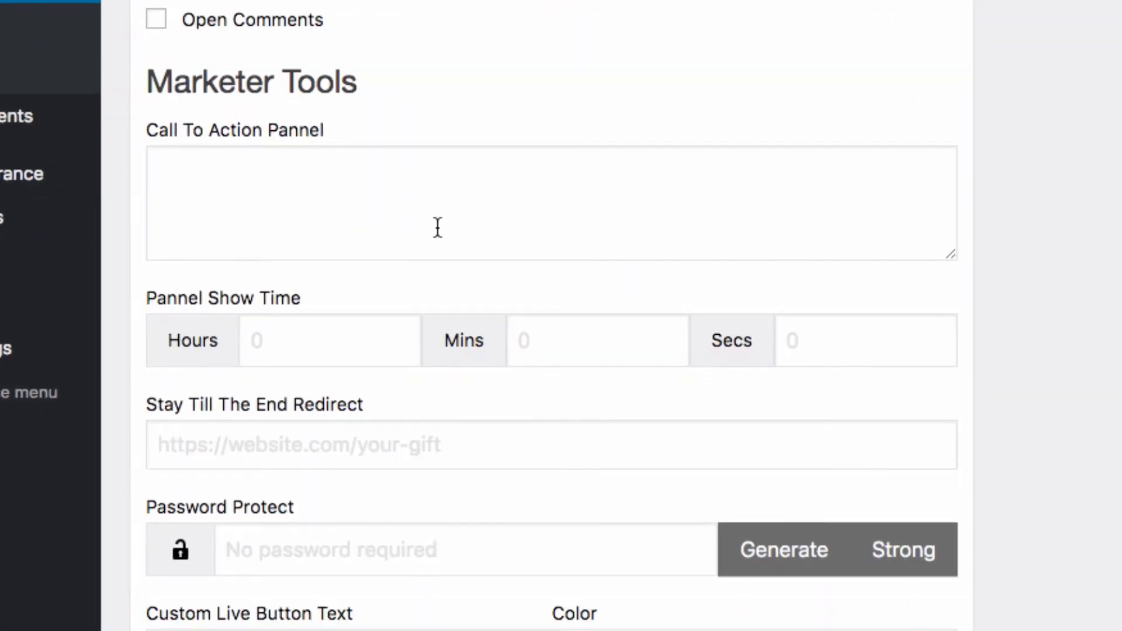
scroll(438, 227, "down", 4)
scroll(436, 228, "up", 2)
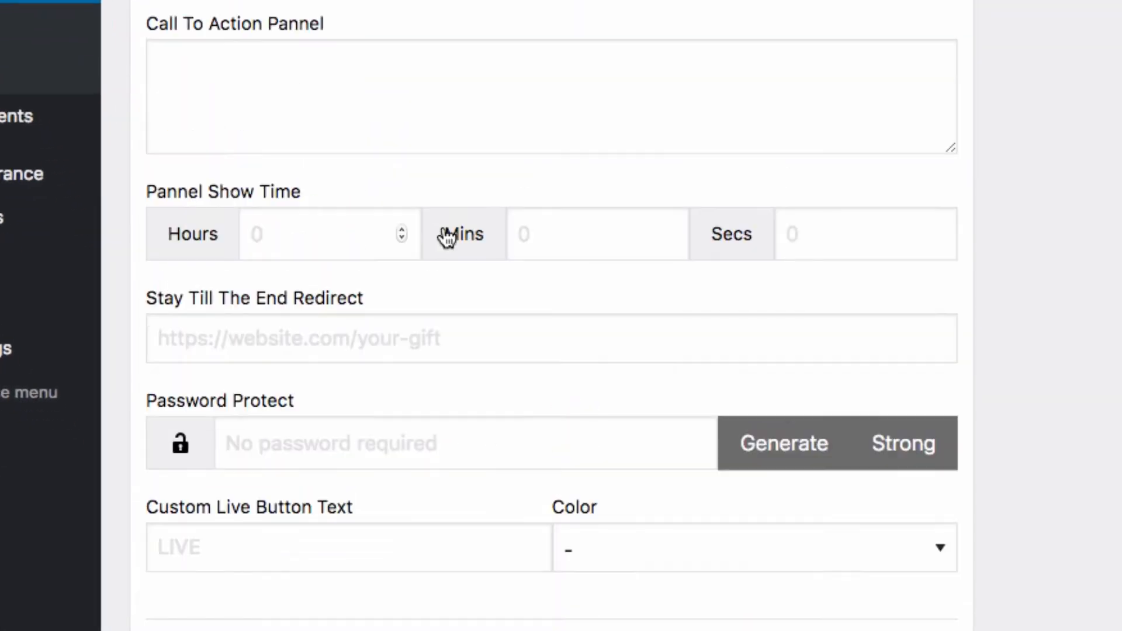
scroll(869, 401, "up", 3)
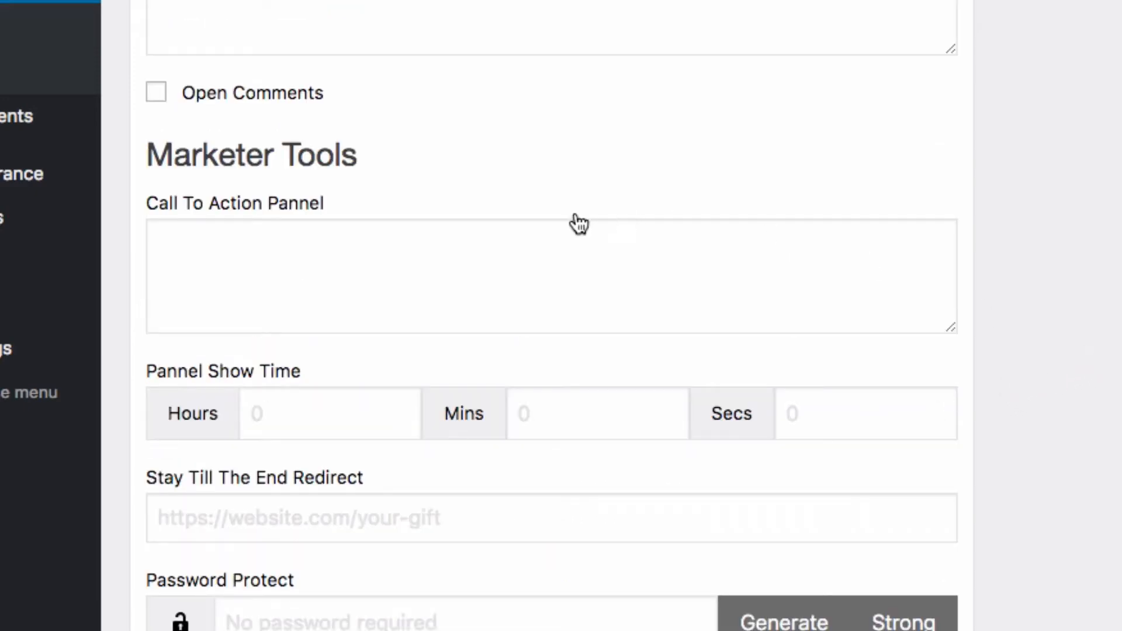
scroll(543, 227, "down", 5)
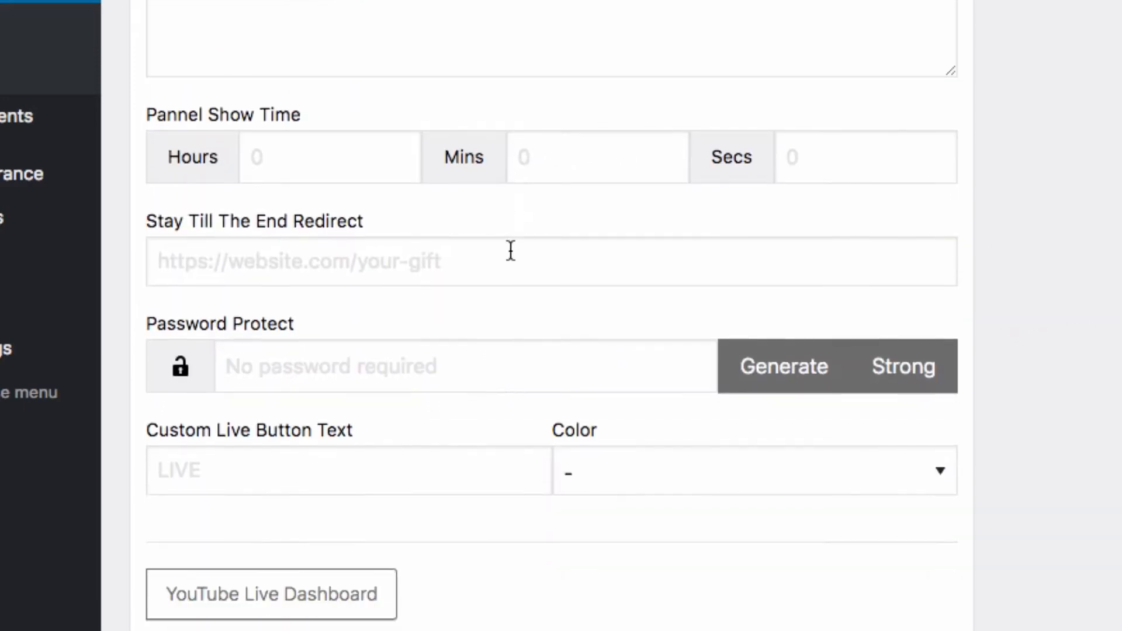
scroll(491, 268, "up", 1)
scroll(518, 275, "up", 10)
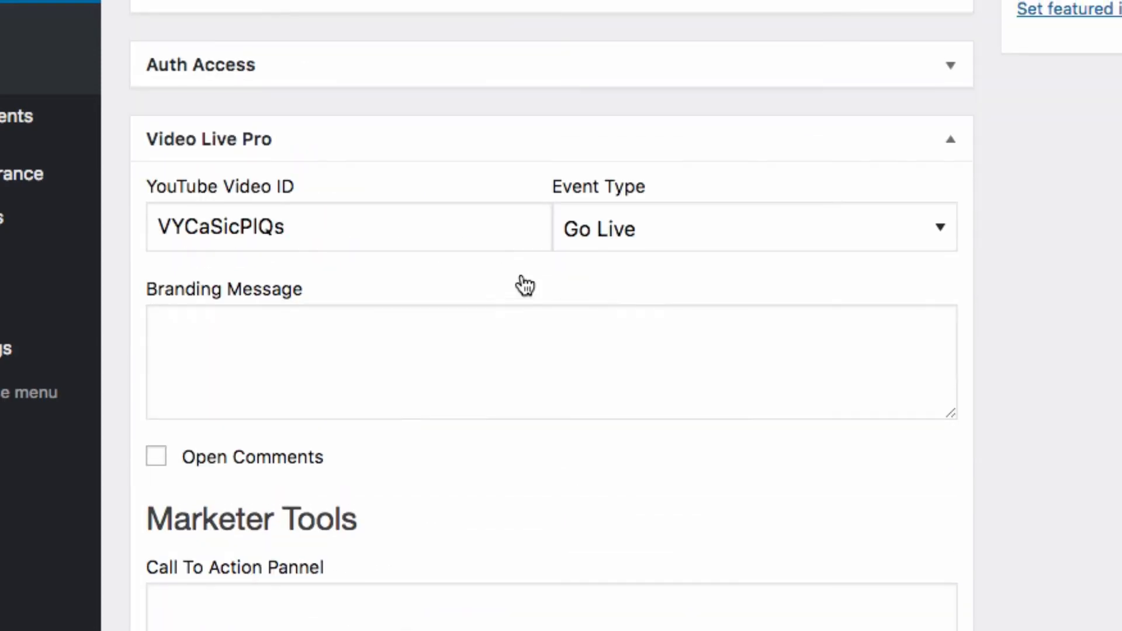
scroll(526, 288, "down", 2)
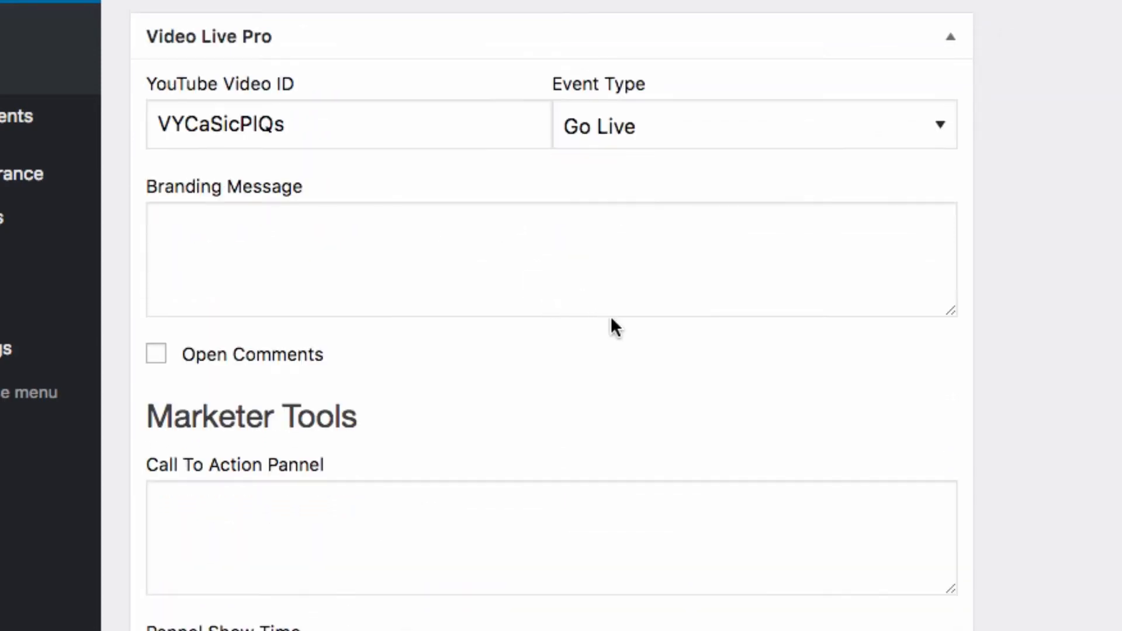
scroll(602, 320, "down", 4)
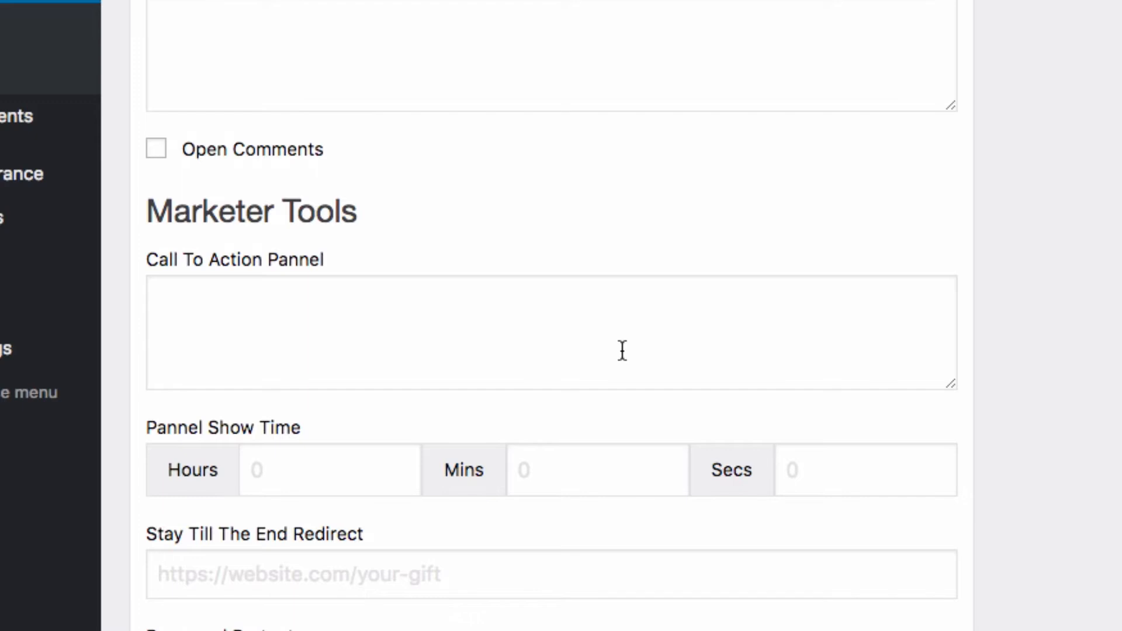
scroll(769, 358, "down", 6)
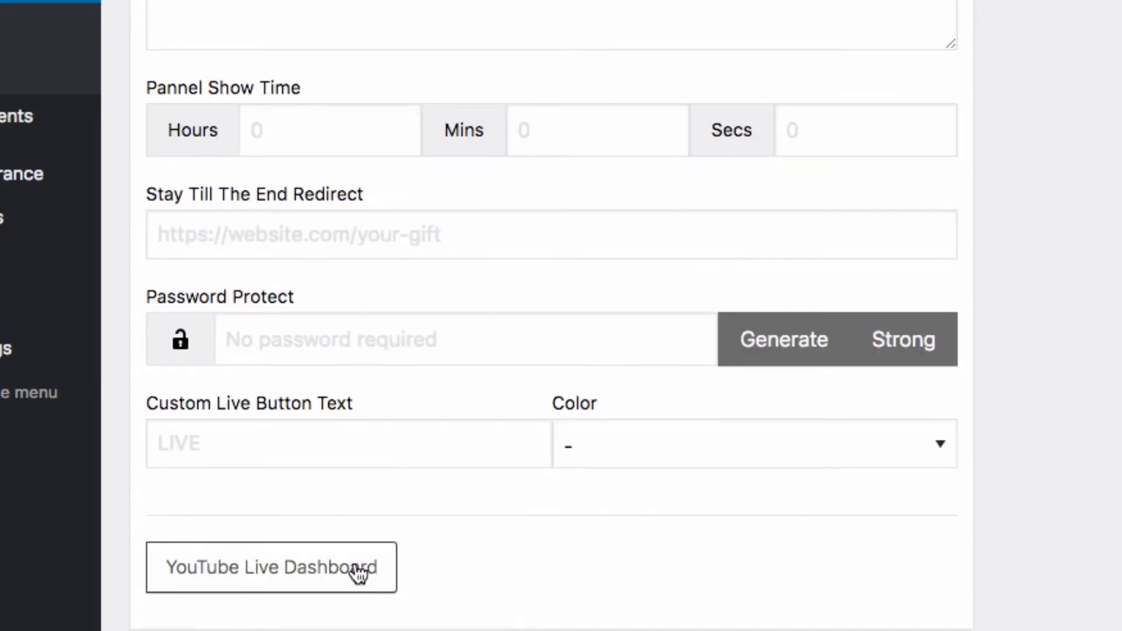
- Go to the YouTube Live Dashboard and select the server URL in the encoder setup
left_click(274, 584)
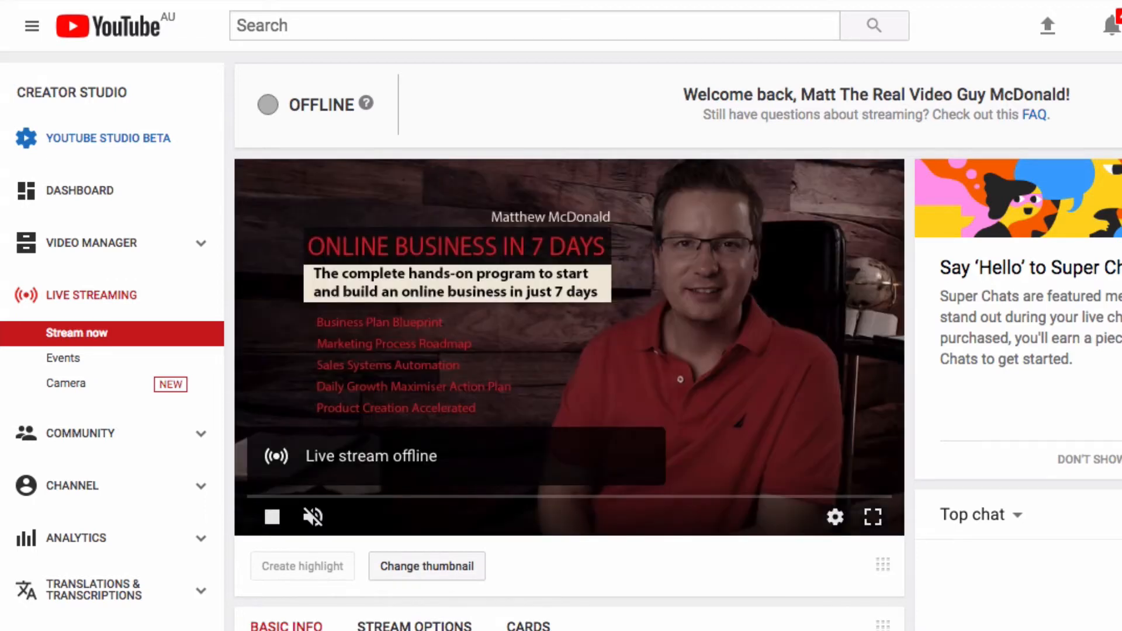
scroll(709, 409, "down", 3)
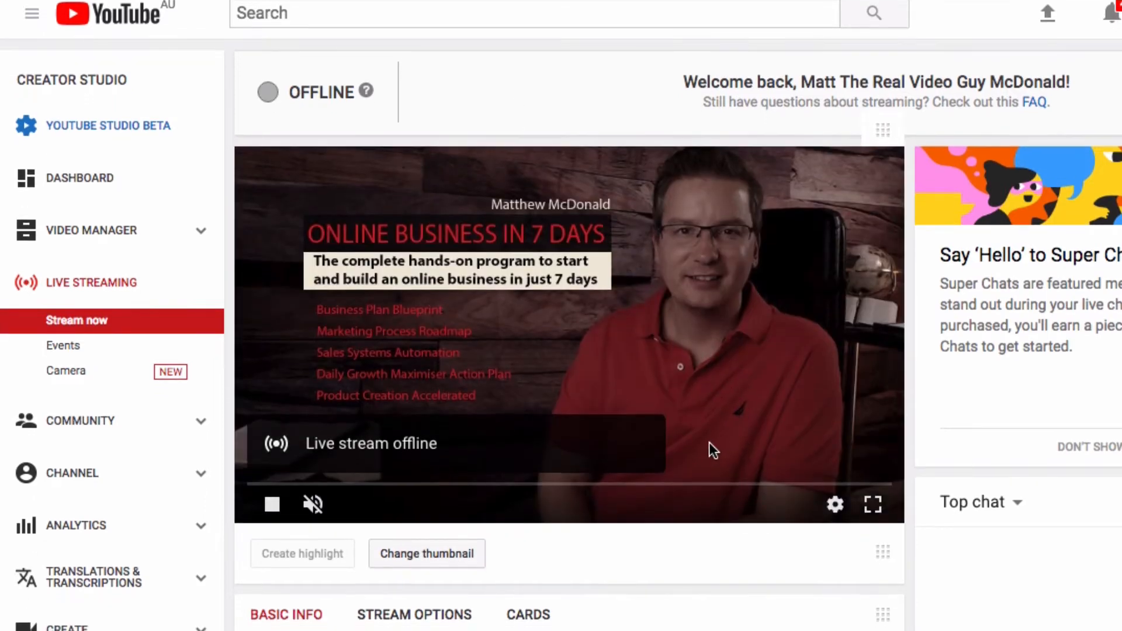
scroll(673, 443, "down", 10)
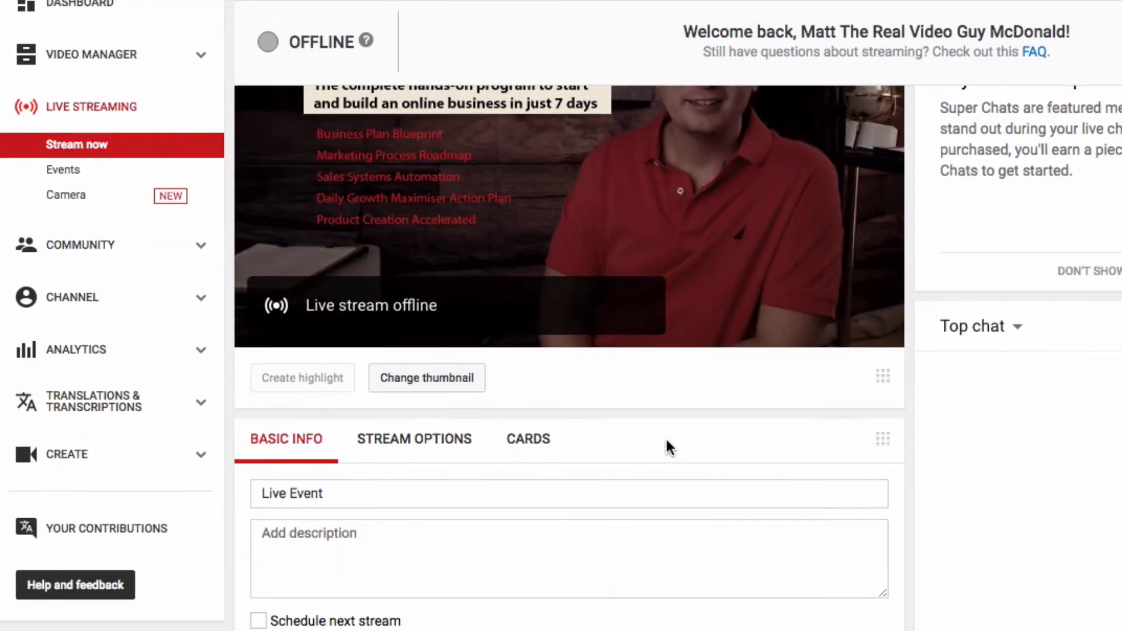
scroll(691, 435, "down", 3)
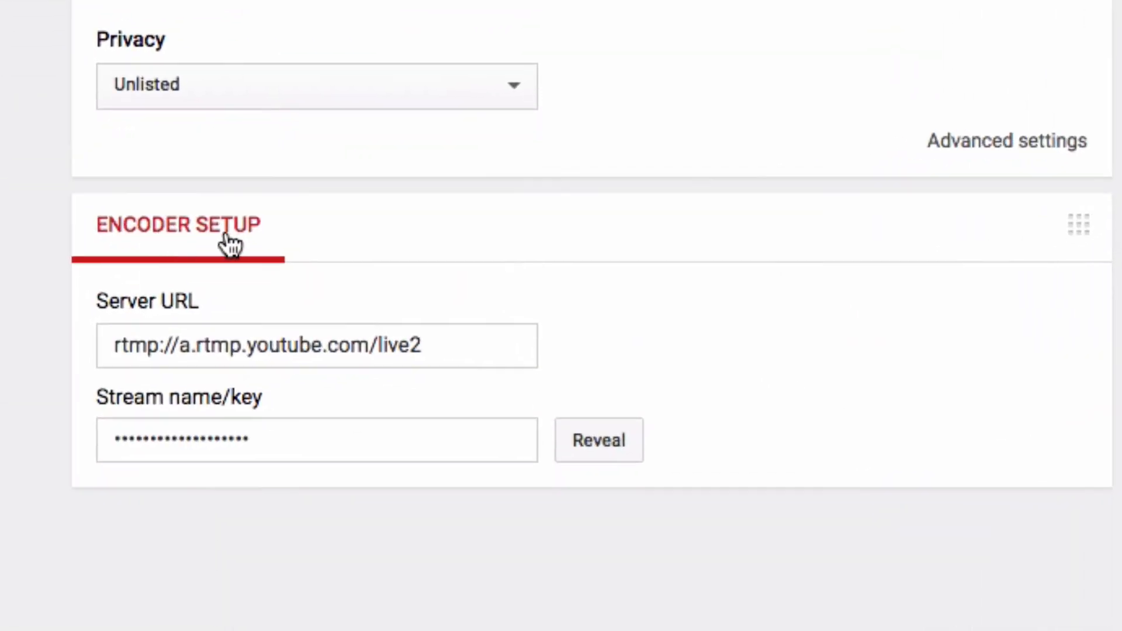
left_click(487, 343)
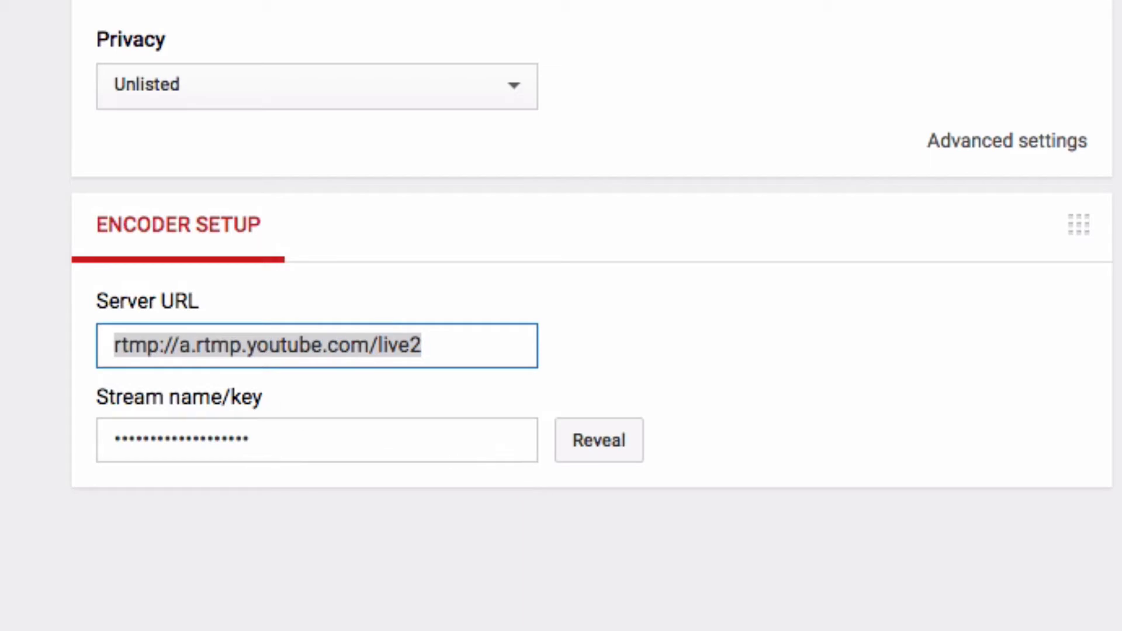
- Switch to OBS and choose Custom Streaming Server as the stream type in its stream settings
left_click_drag(85, 78, 192, 2)
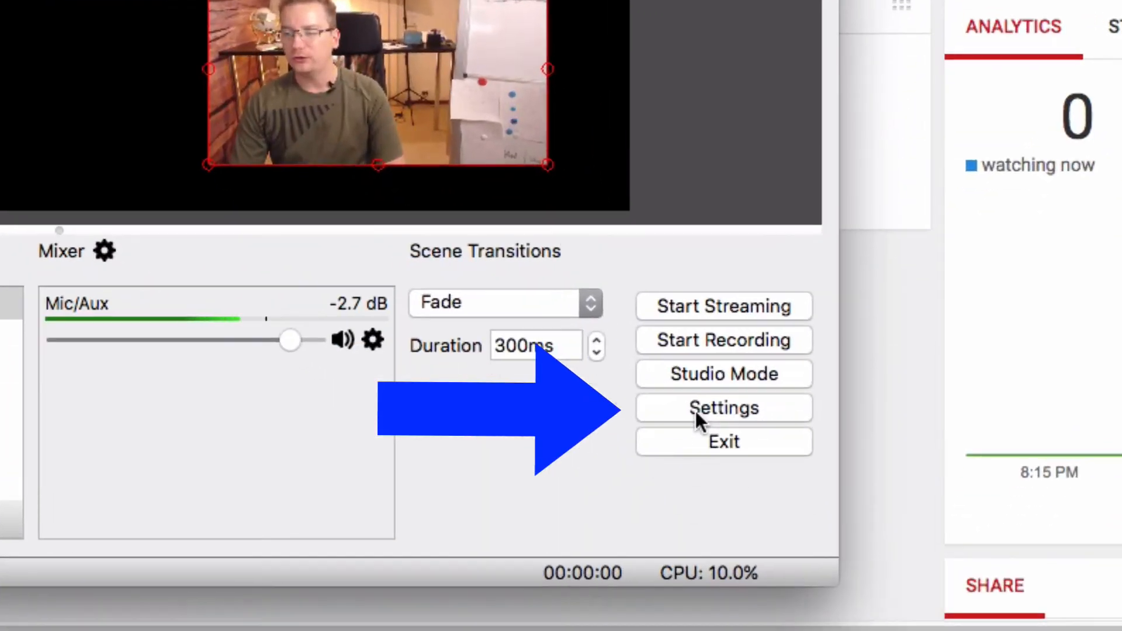
left_click(695, 411)
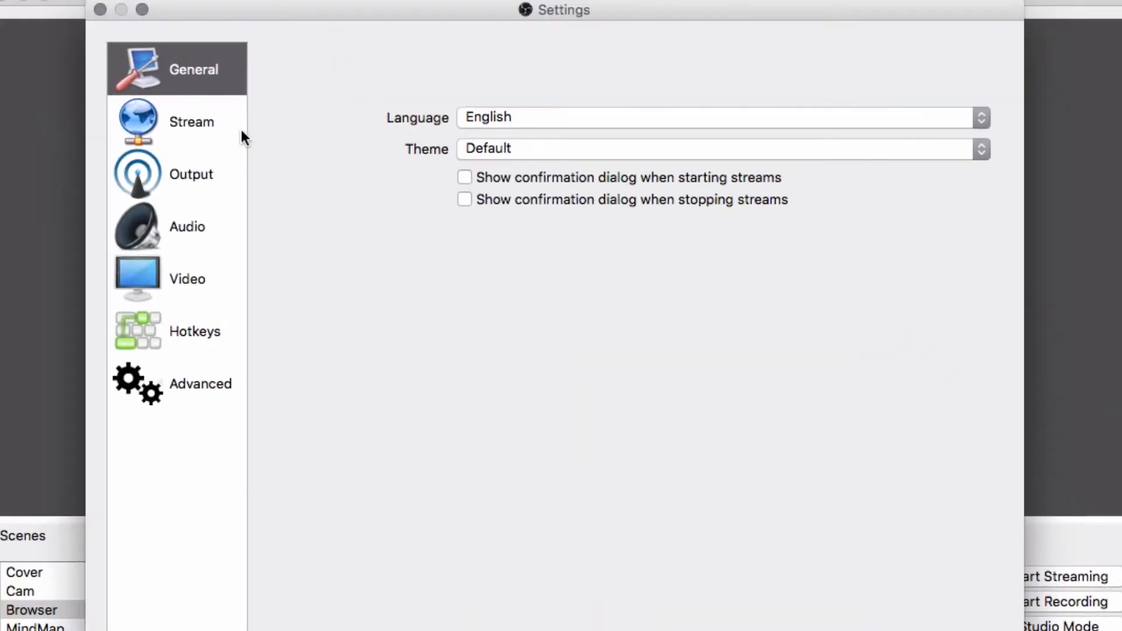
left_click(222, 128)
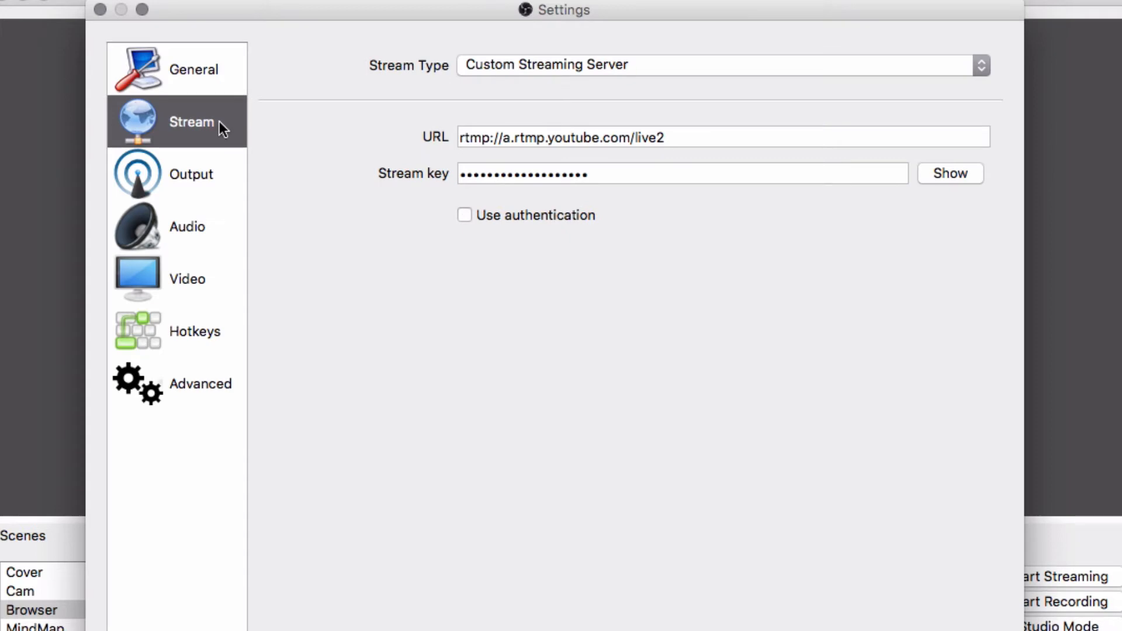
left_click(692, 61)
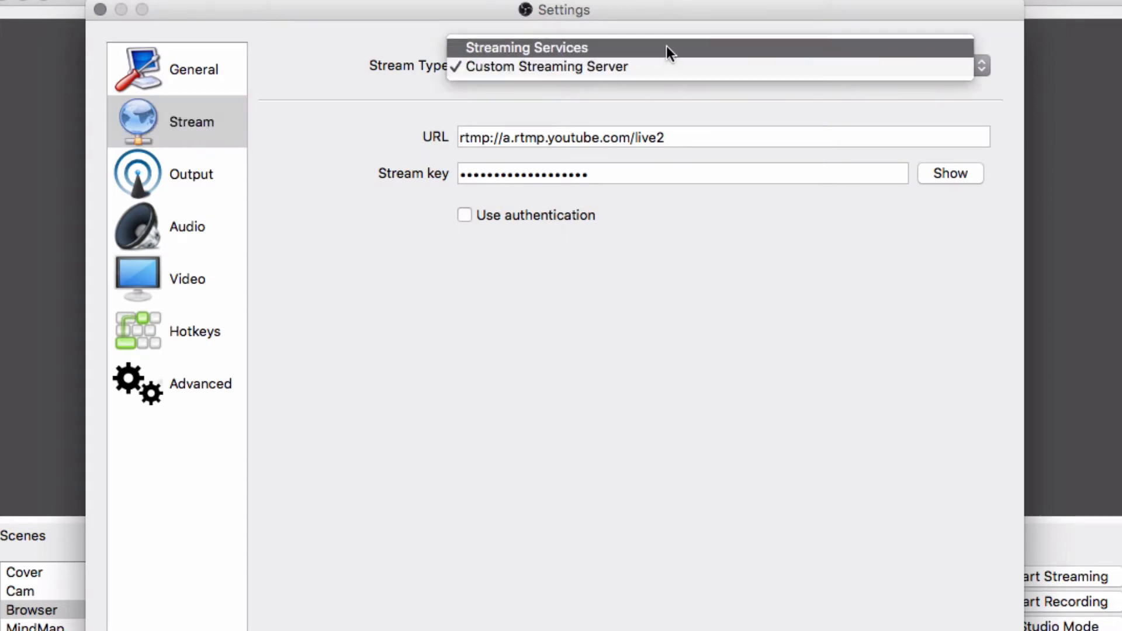
left_click(545, 72)
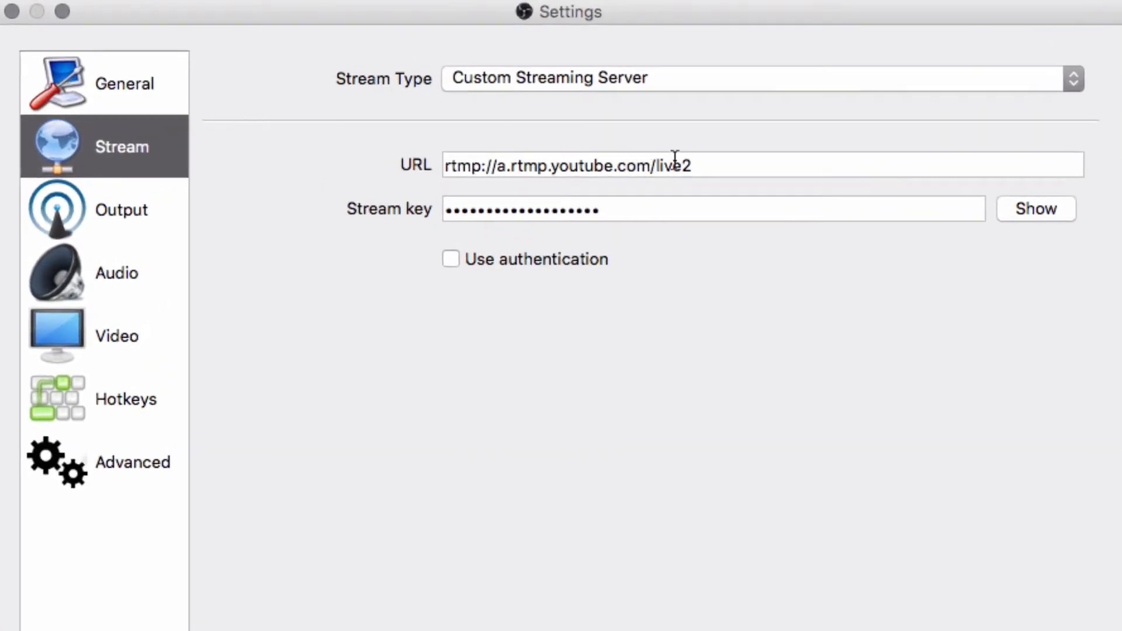
- Select the stream URL in the OBS settings and the stream name/key in YouTube's encoder setup, and return to the OBS settings
left_click_drag(783, 166, 424, 159)
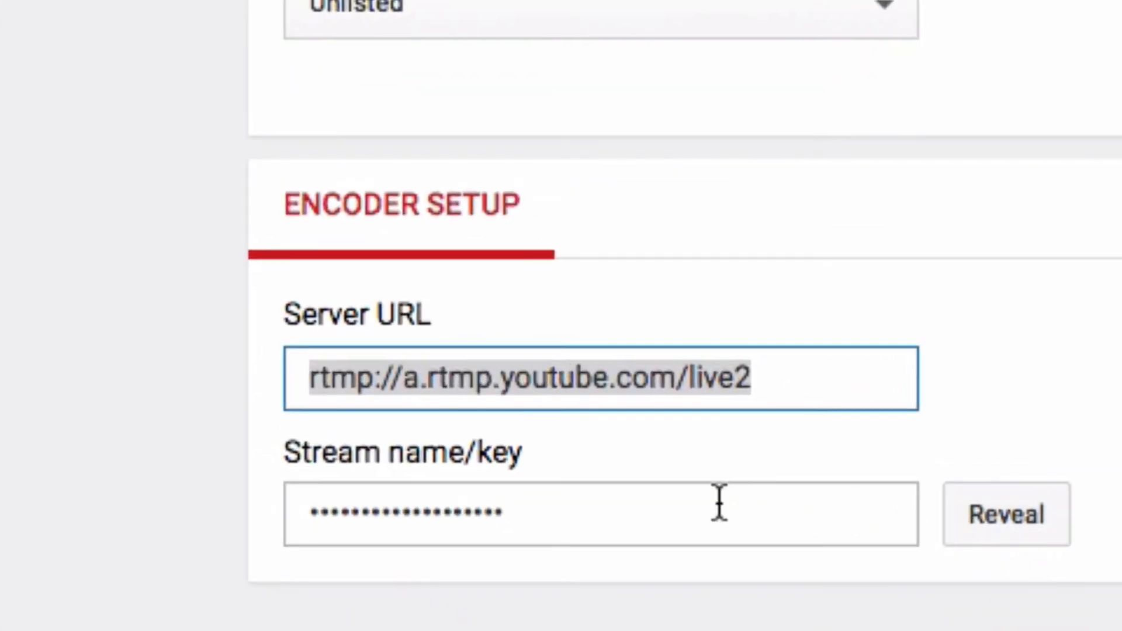
double_click(591, 577)
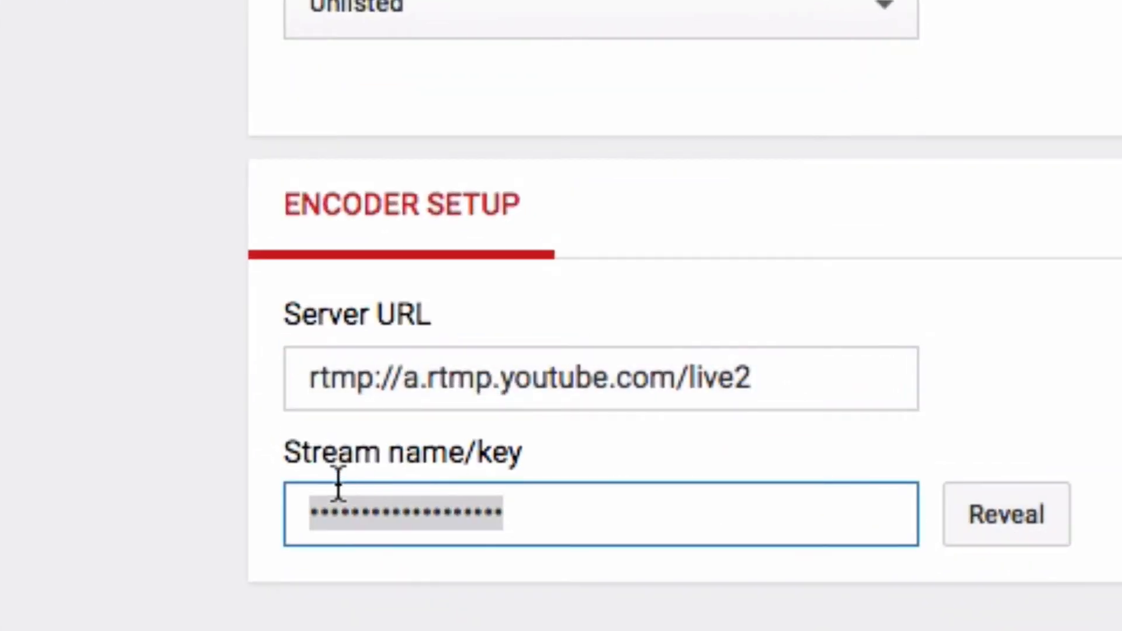
left_click(542, 612)
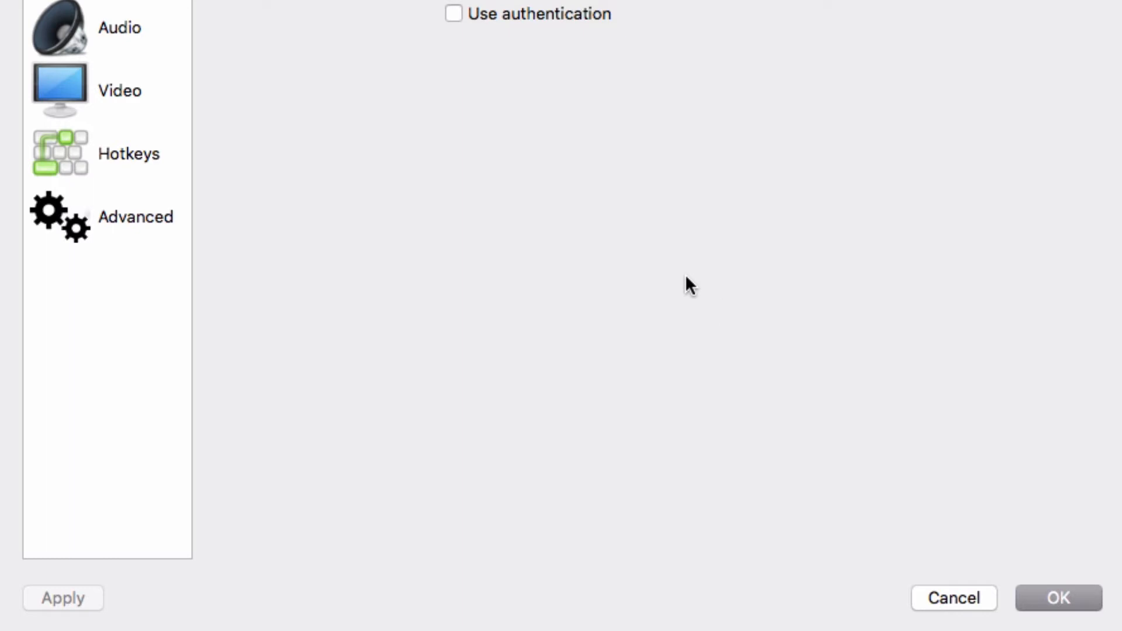
- Choose Logitech G330 Headset as the Mic/Auxiliary Audio Device in the audio settings
left_click(116, 28)
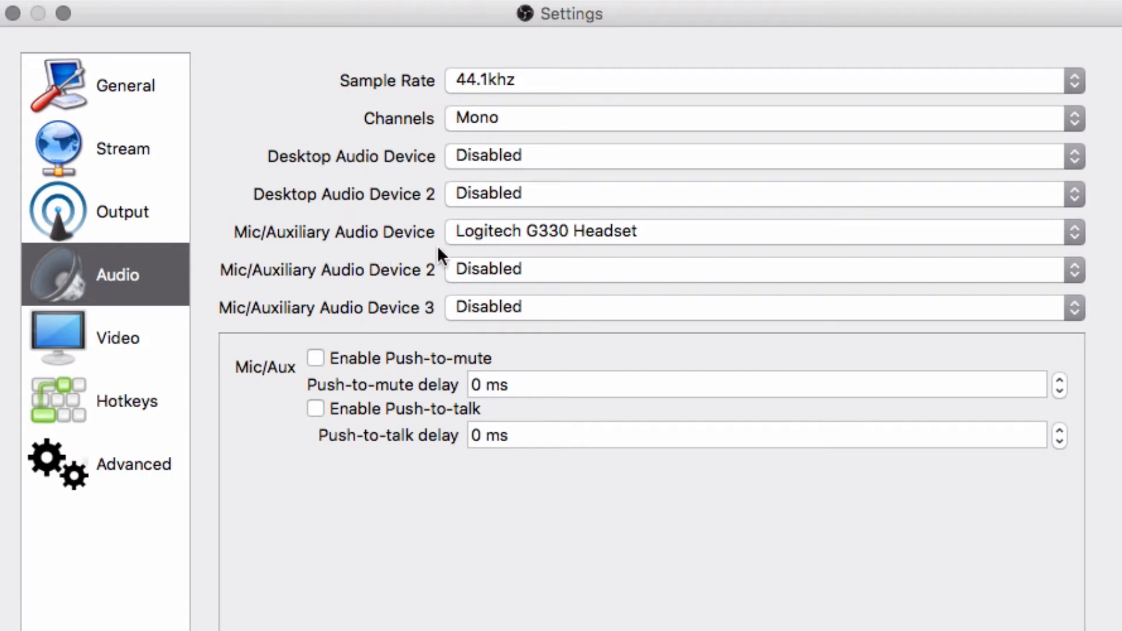
left_click(495, 236)
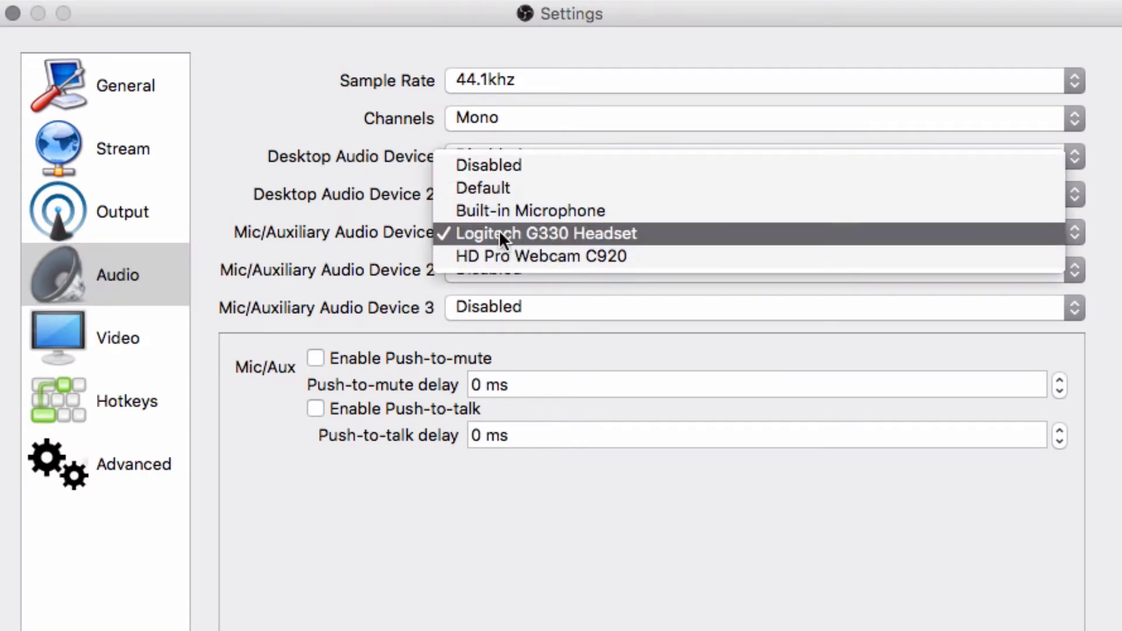
left_click(500, 236)
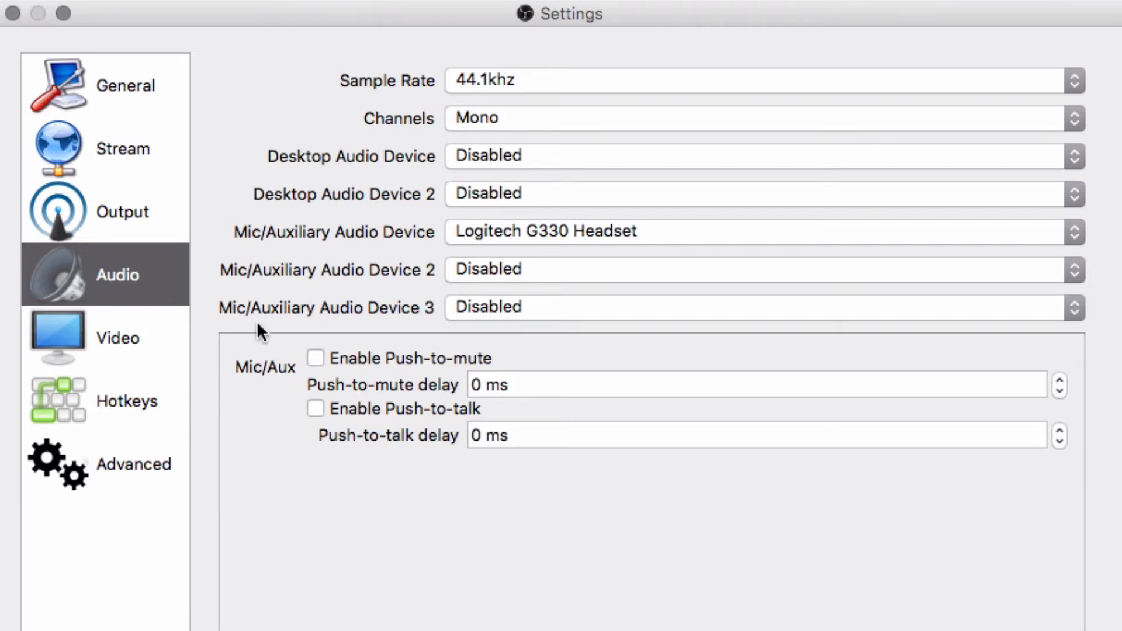
- Review the base resolution options in the video settings, check the output and stream settings, and close the settings
left_click(145, 344)
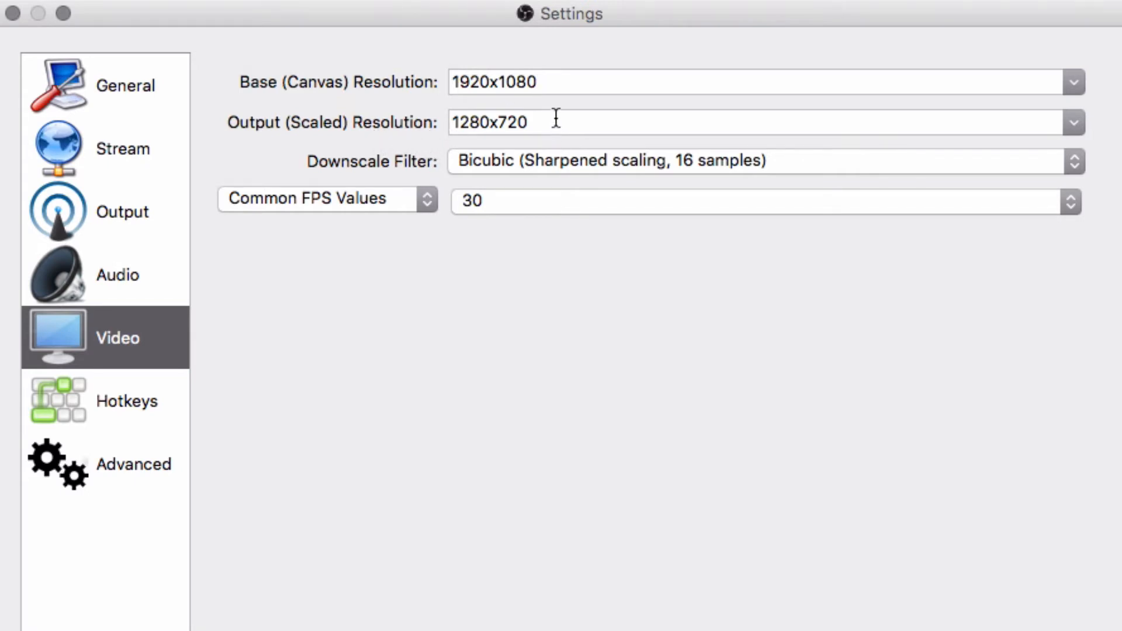
left_click(1075, 82)
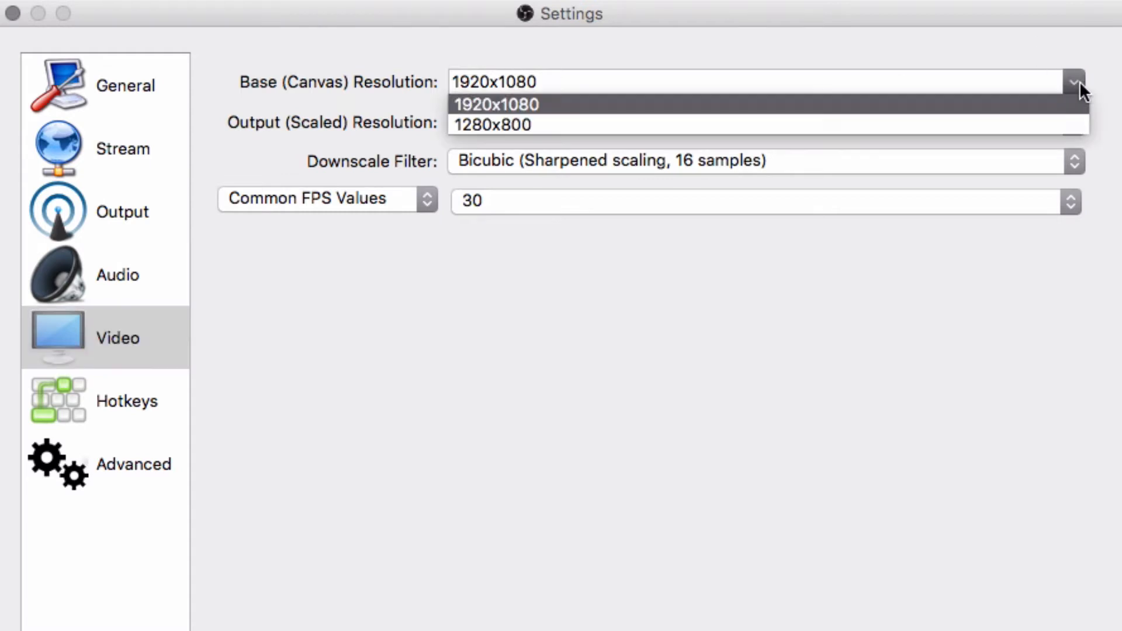
left_click(1115, 91)
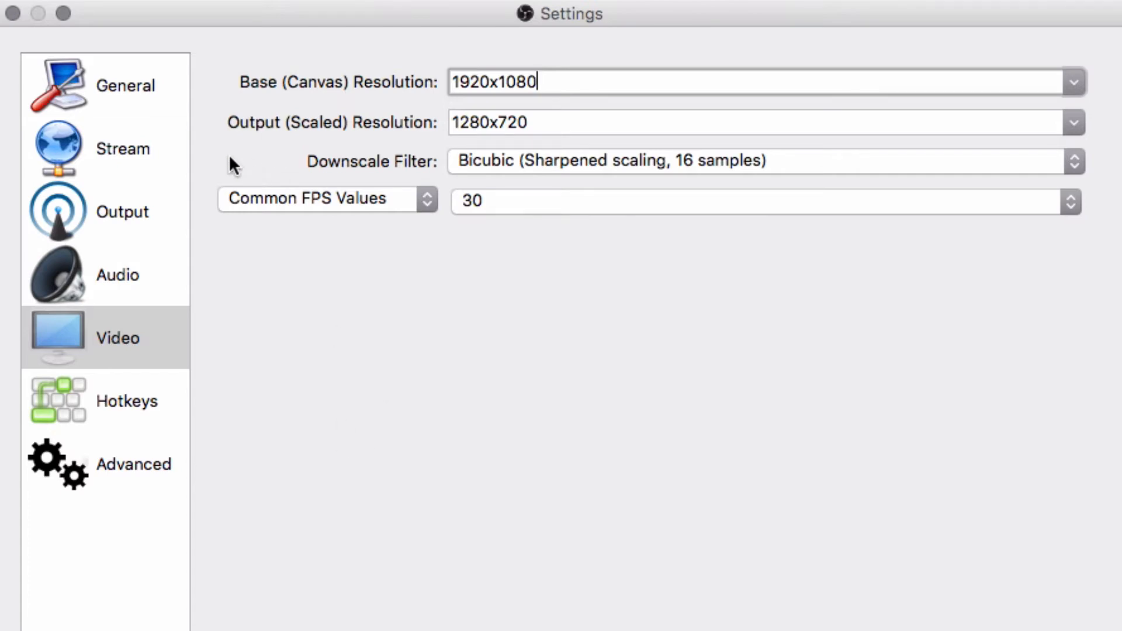
left_click(128, 210)
left_click(88, 152)
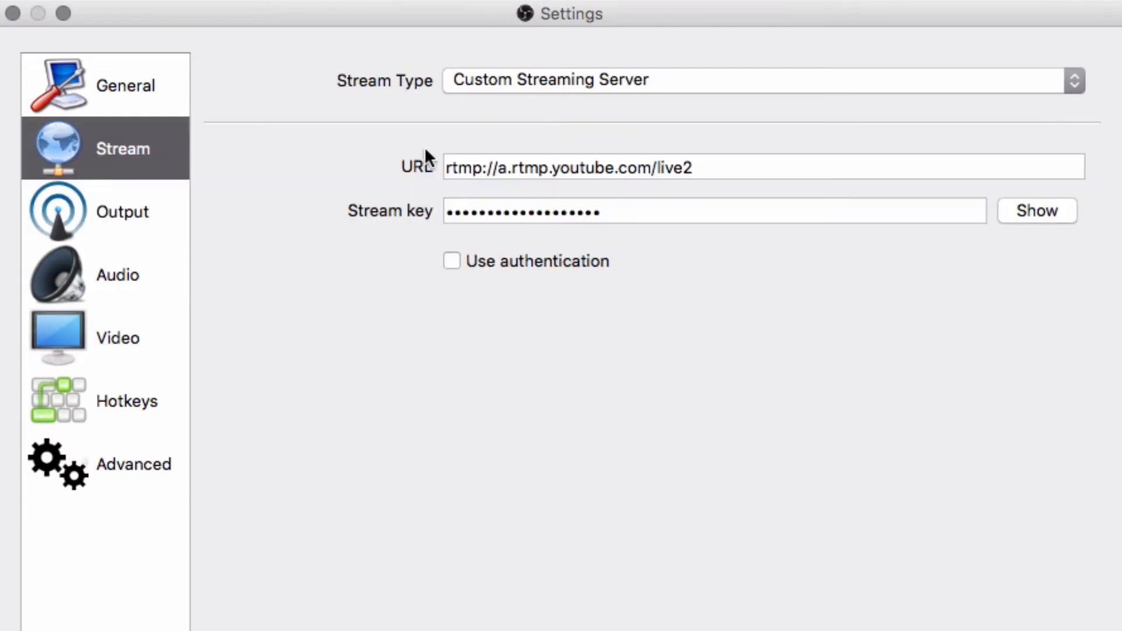
left_click(1075, 601)
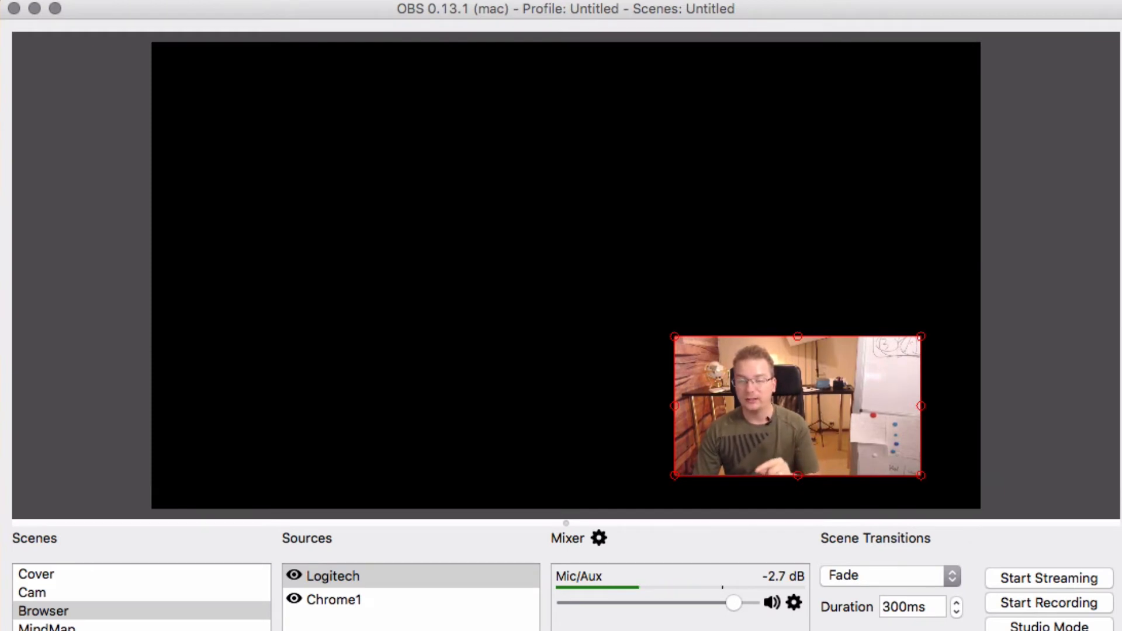
- Remove the Logitech and Chrome1 sources from the Browser scene
left_click_drag(832, 411, 846, 429)
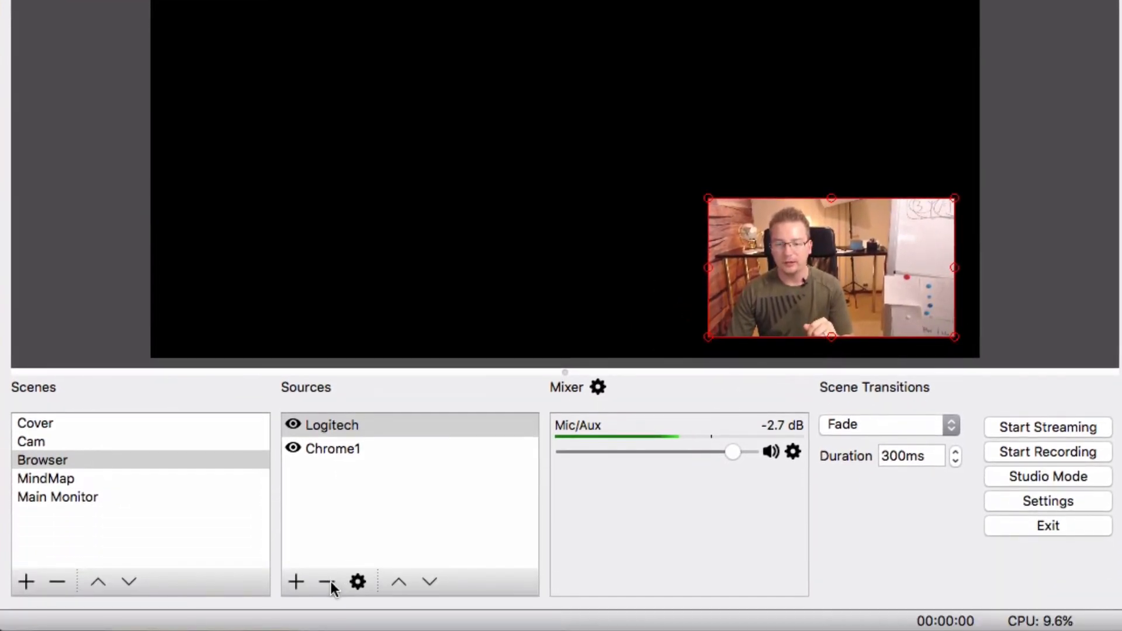
left_click(326, 581)
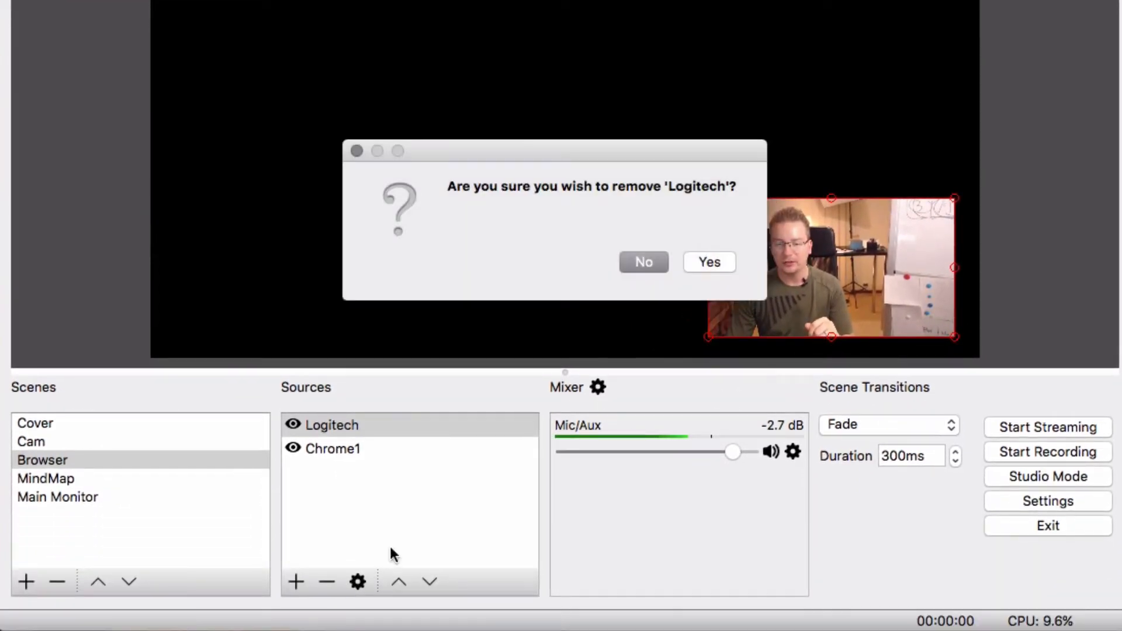
left_click(709, 263)
left_click(336, 428)
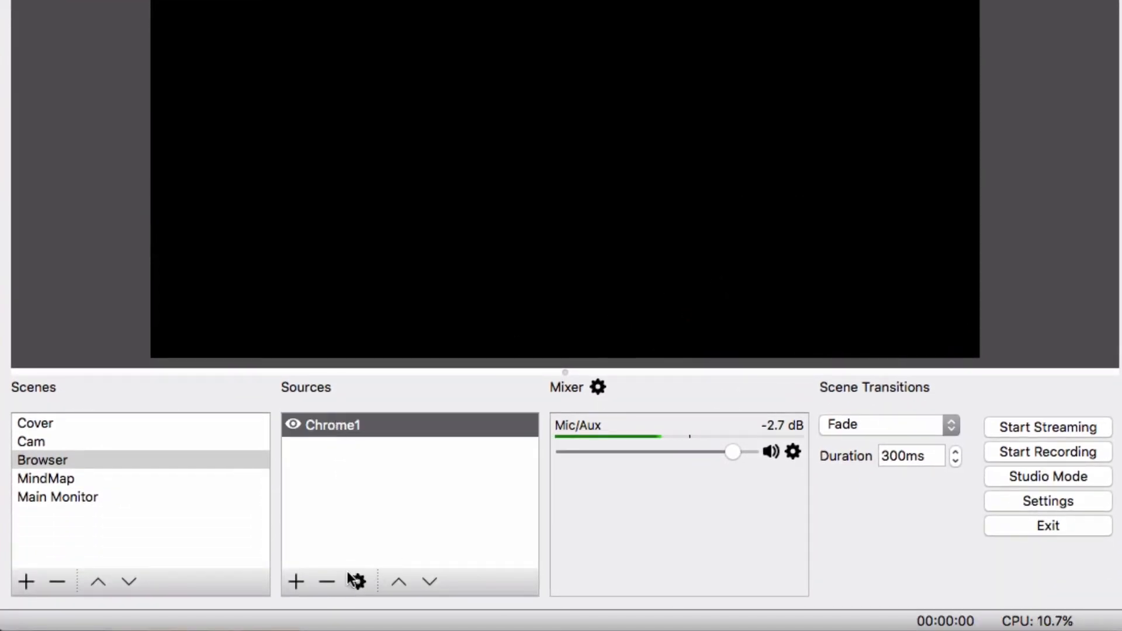
left_click(330, 582)
left_click(717, 265)
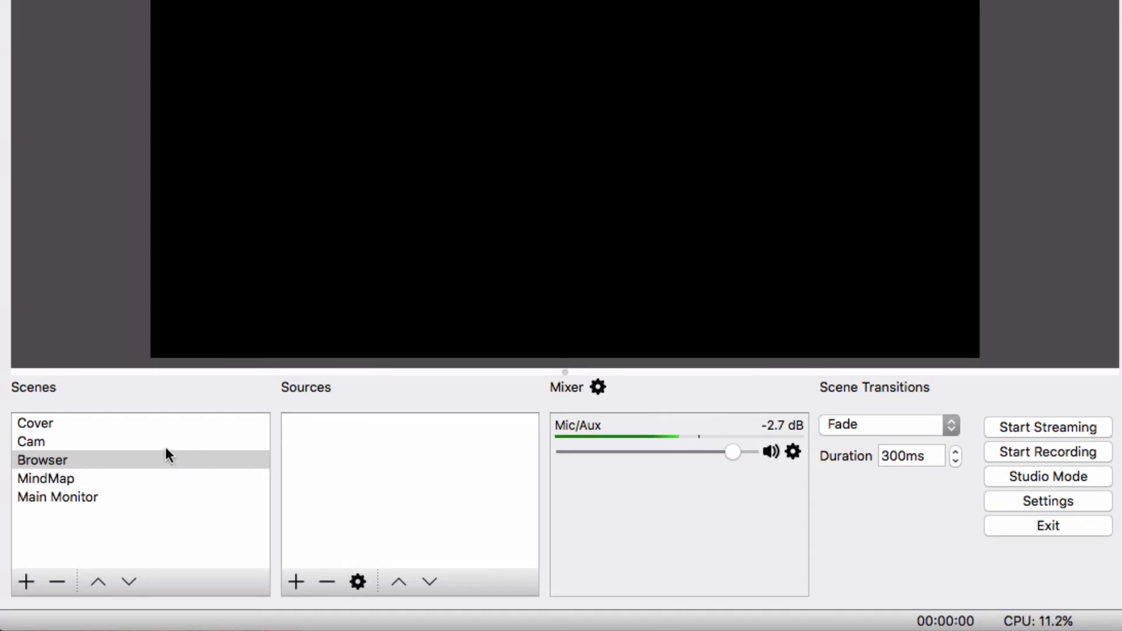
- Remove all the scenes: Cover, Cam, Browser, MindMap and Main Monitor
left_click(129, 419)
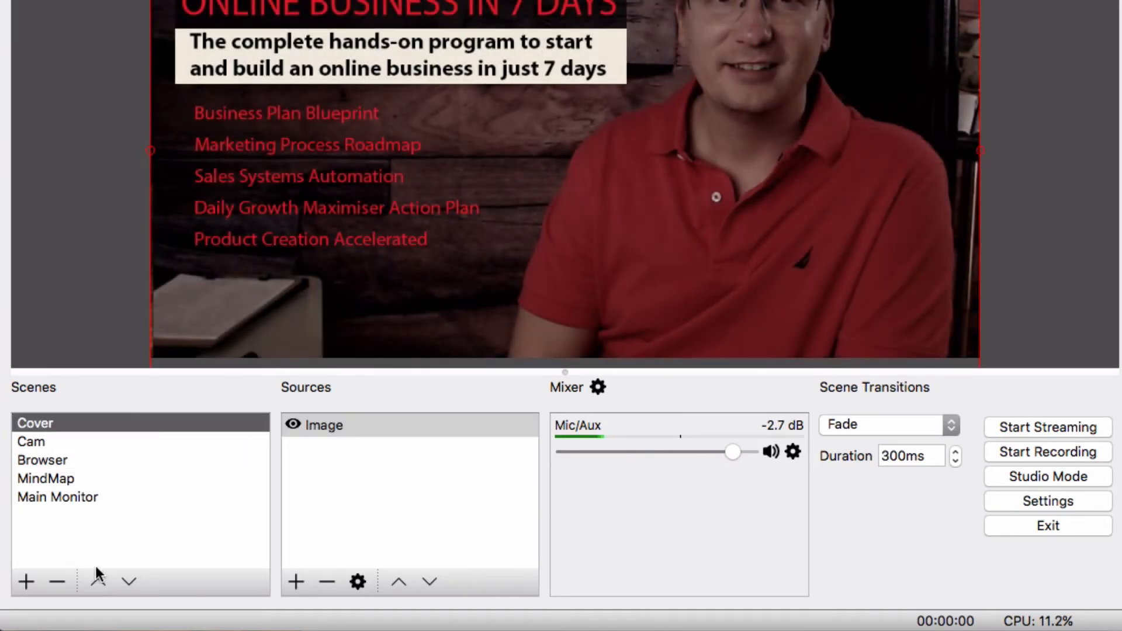
left_click(49, 584)
left_click(708, 266)
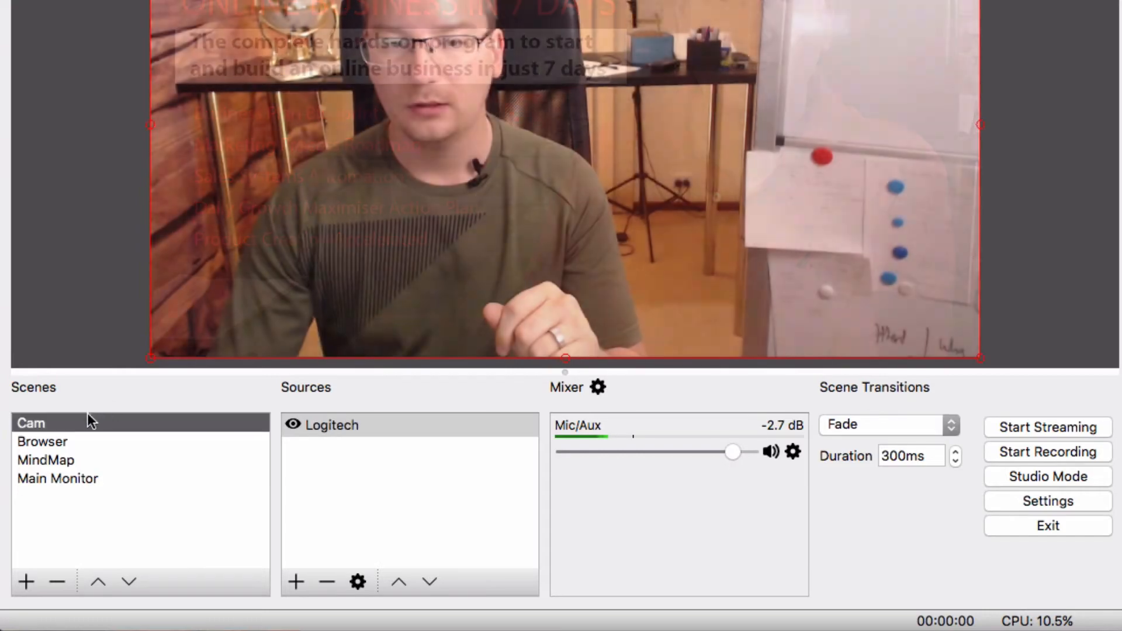
left_click(57, 582)
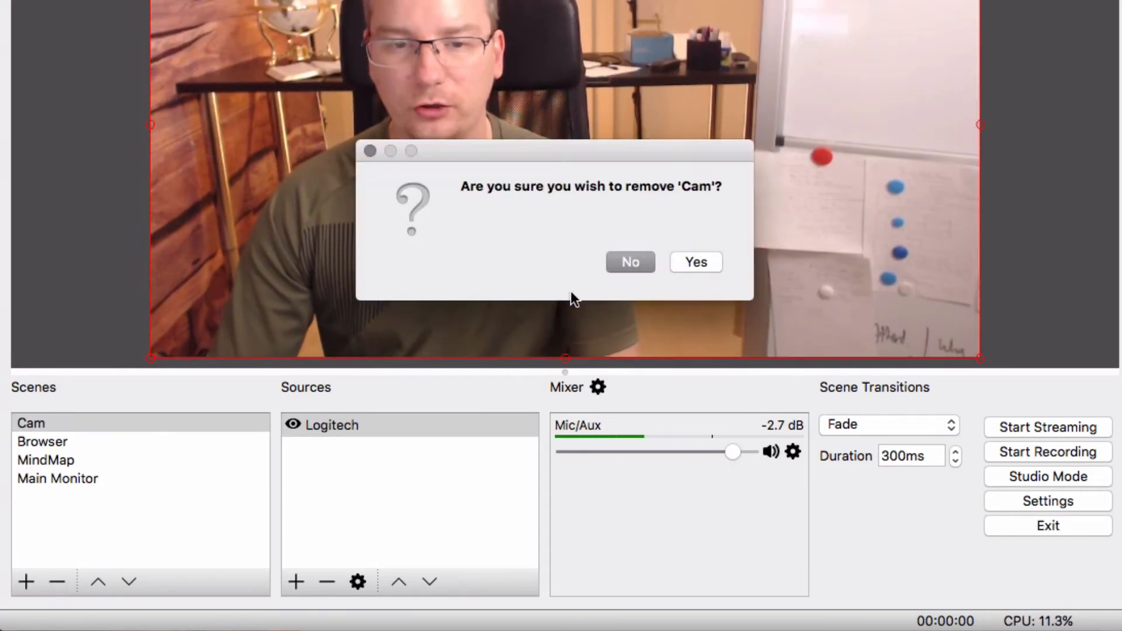
left_click(696, 263)
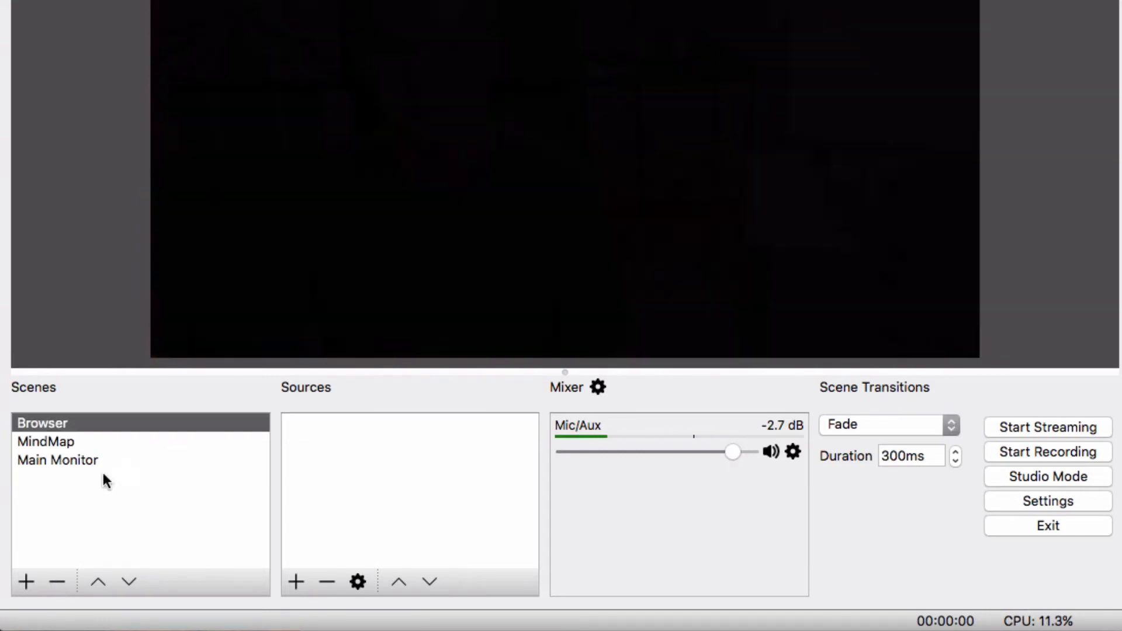
left_click(51, 582)
left_click(698, 263)
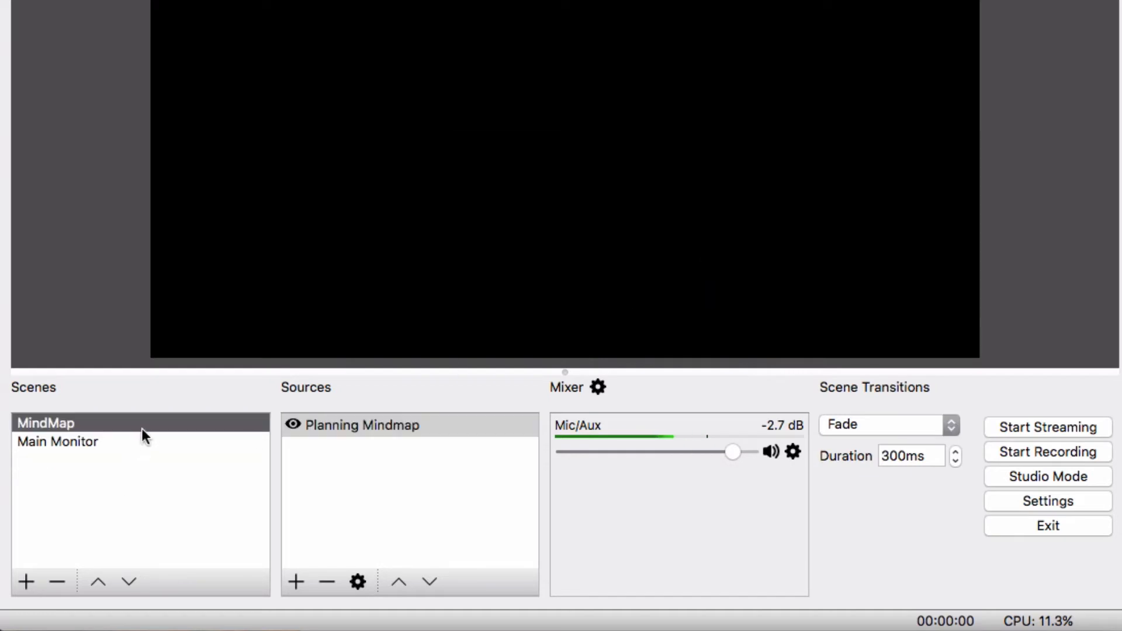
left_click(58, 581)
left_click(711, 262)
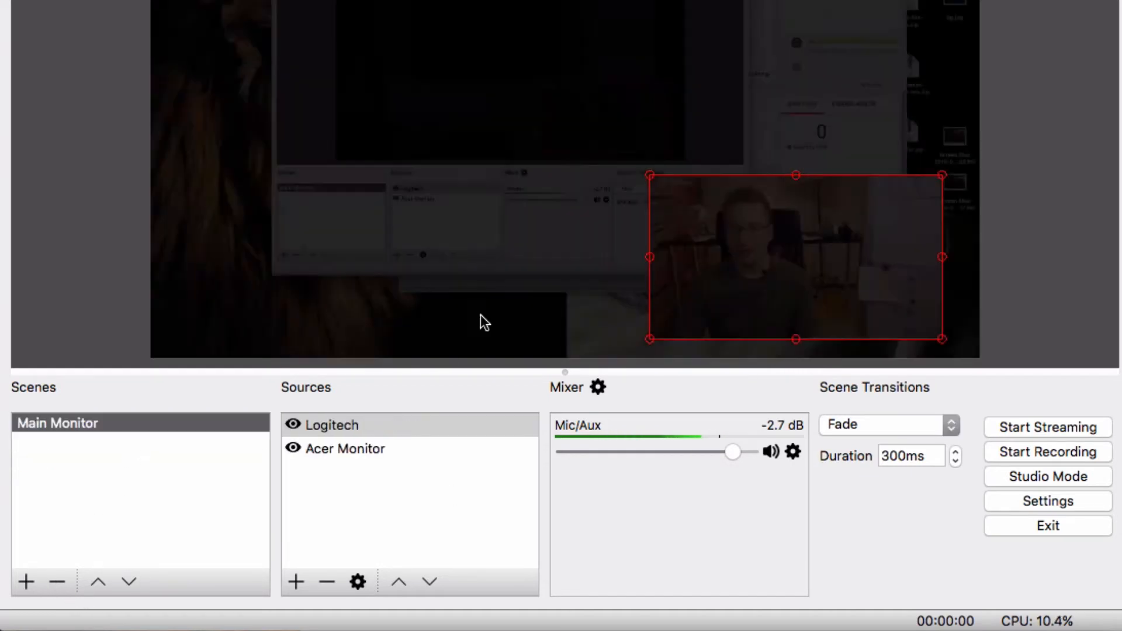
left_click(57, 581)
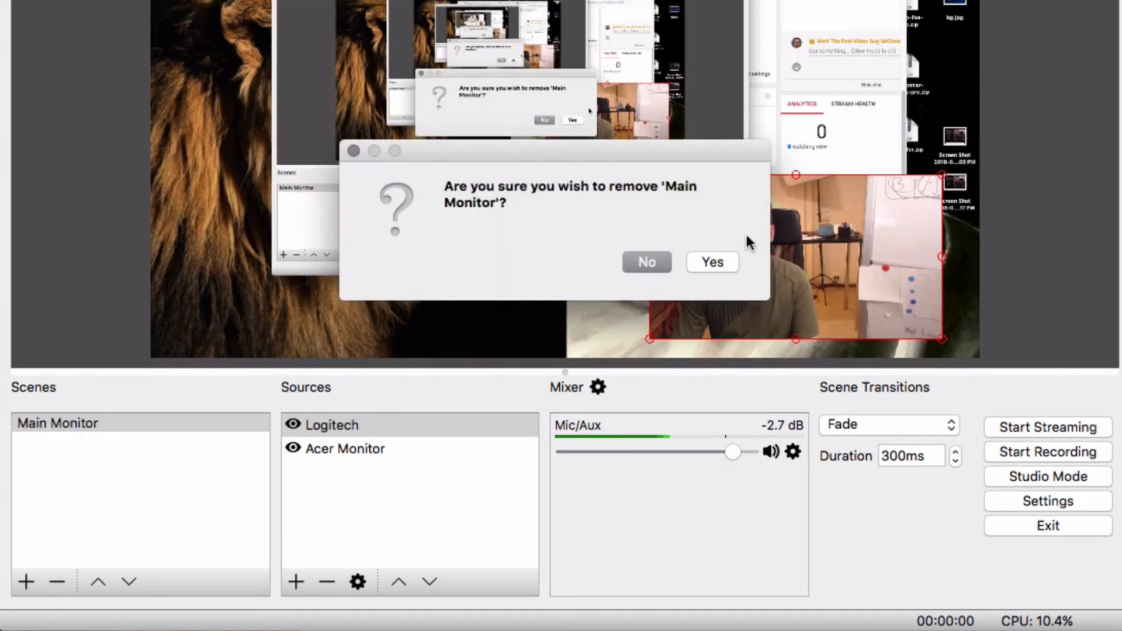
left_click(721, 263)
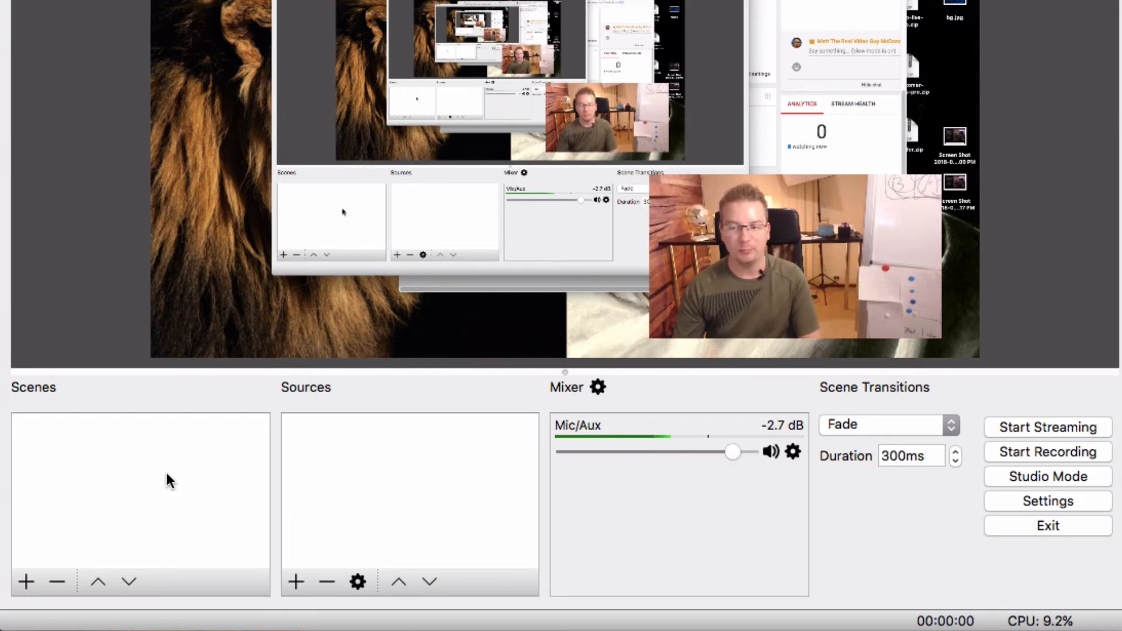
- Add a new scene named Opening
left_click(26, 581)
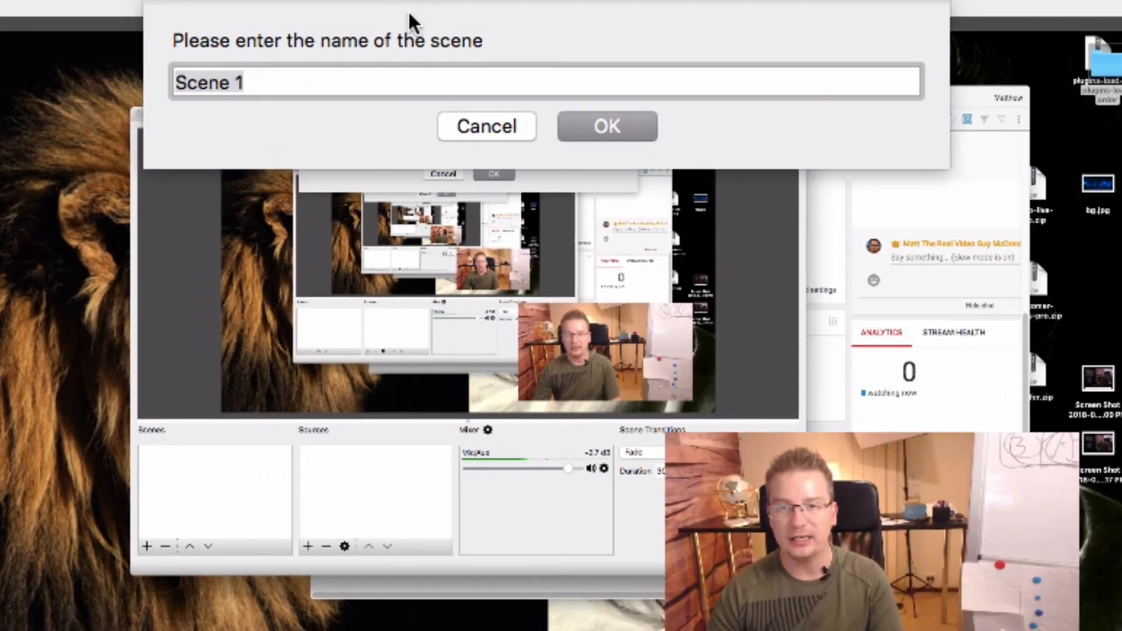
type("Oppeni")
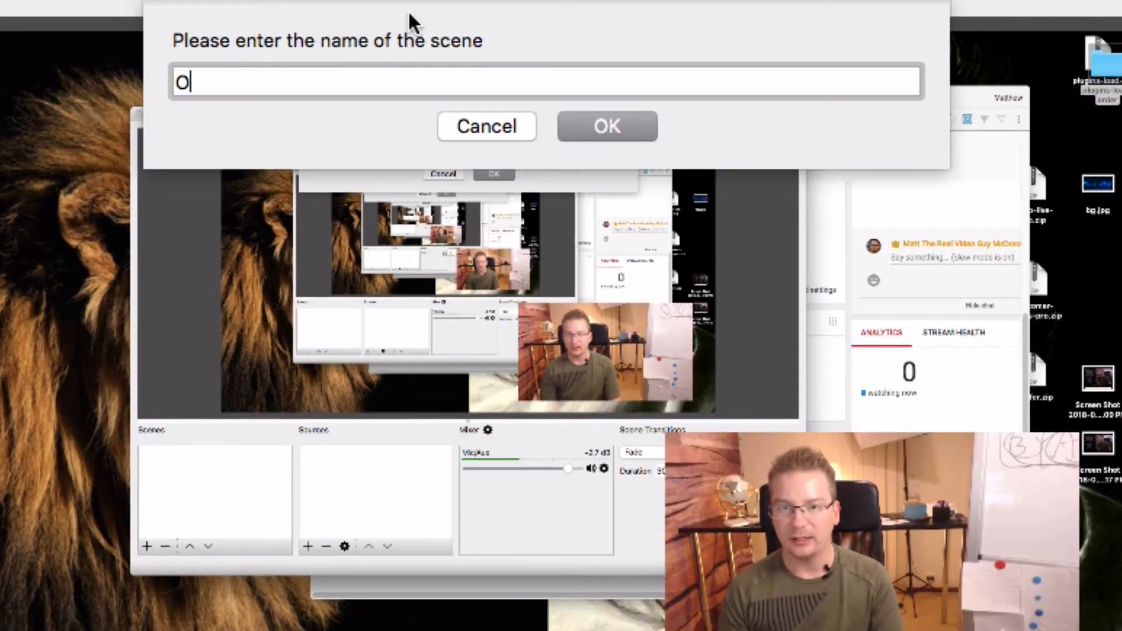
key("BackSpace")
key("BackSpace")
key("BackSpace")
key("BackSpace")
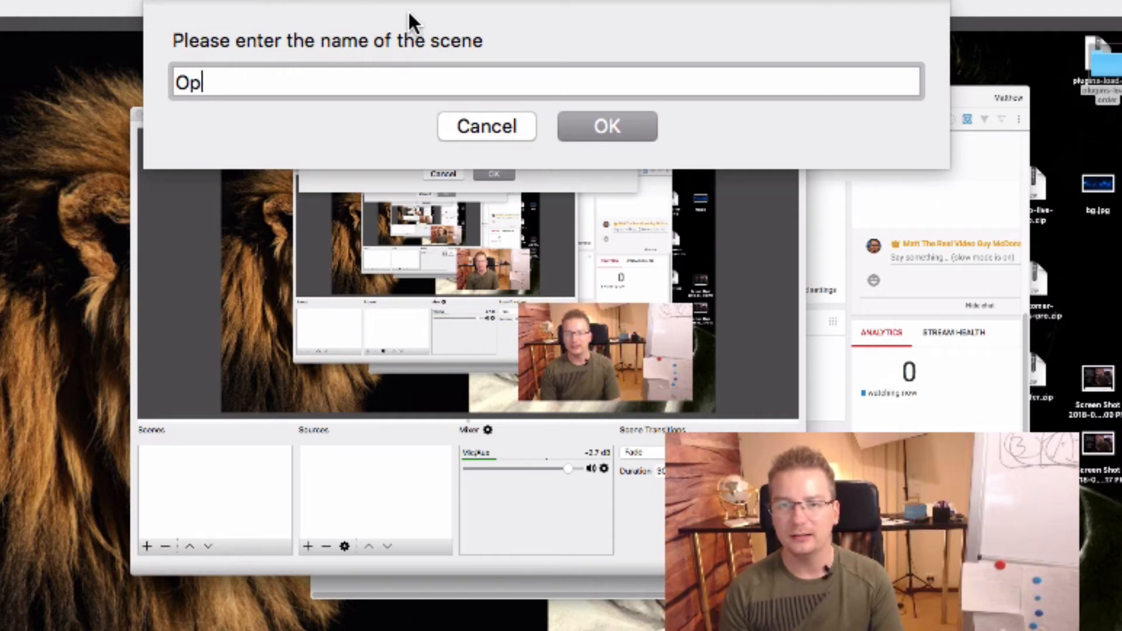
type("ening")
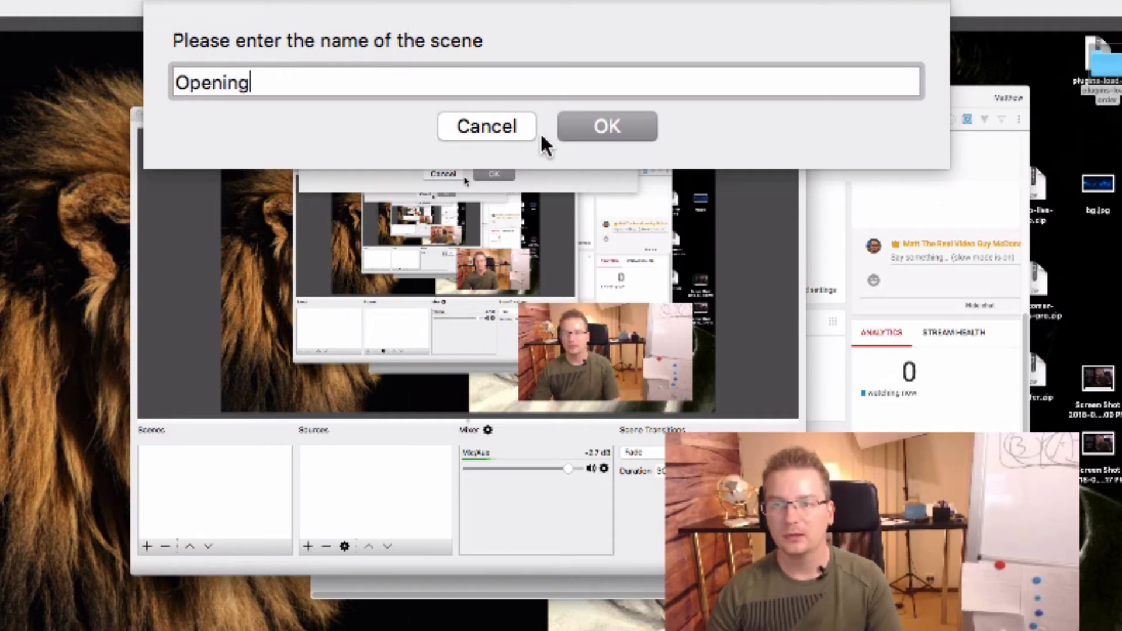
left_click(570, 129)
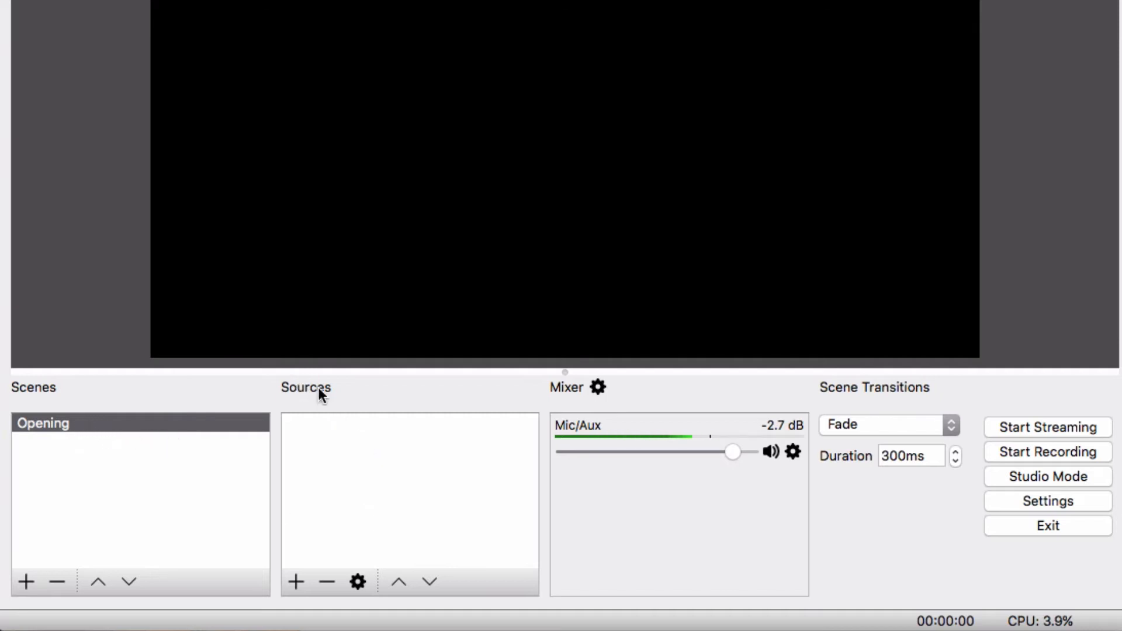
- Create a new Video Capture Device source named Logitech in the Opening scene
left_click(297, 581)
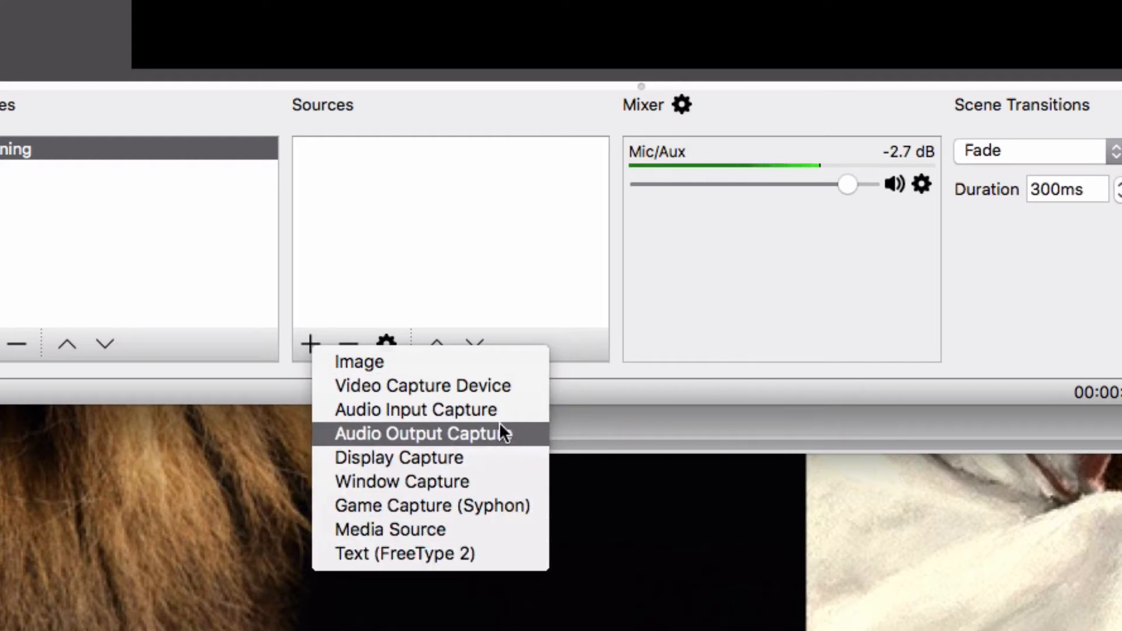
left_click(485, 384)
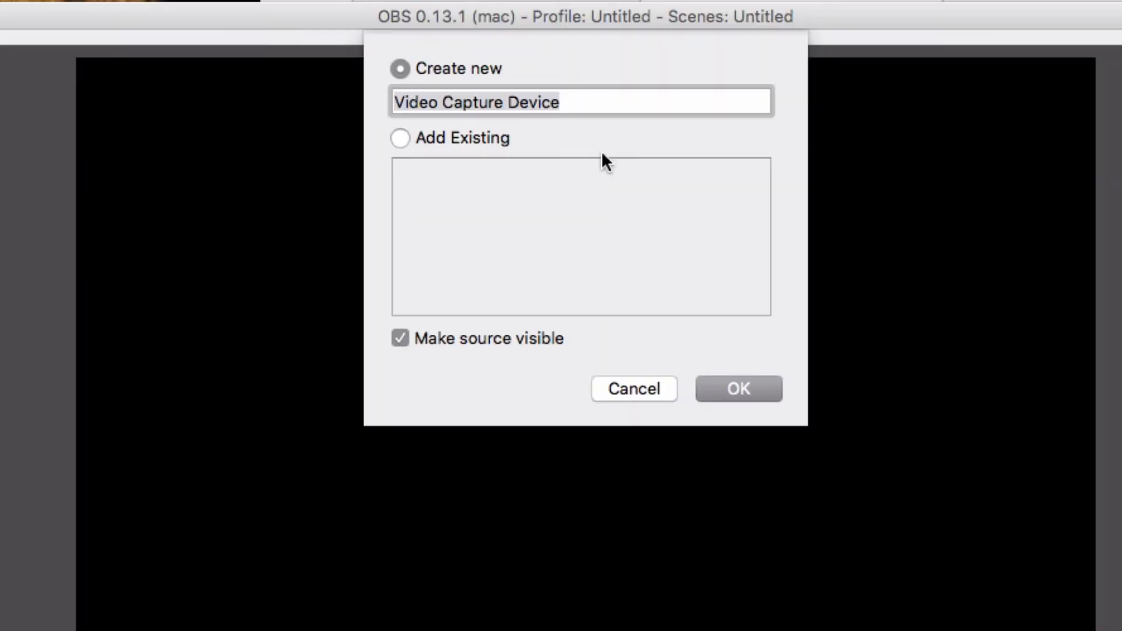
type("Logitech")
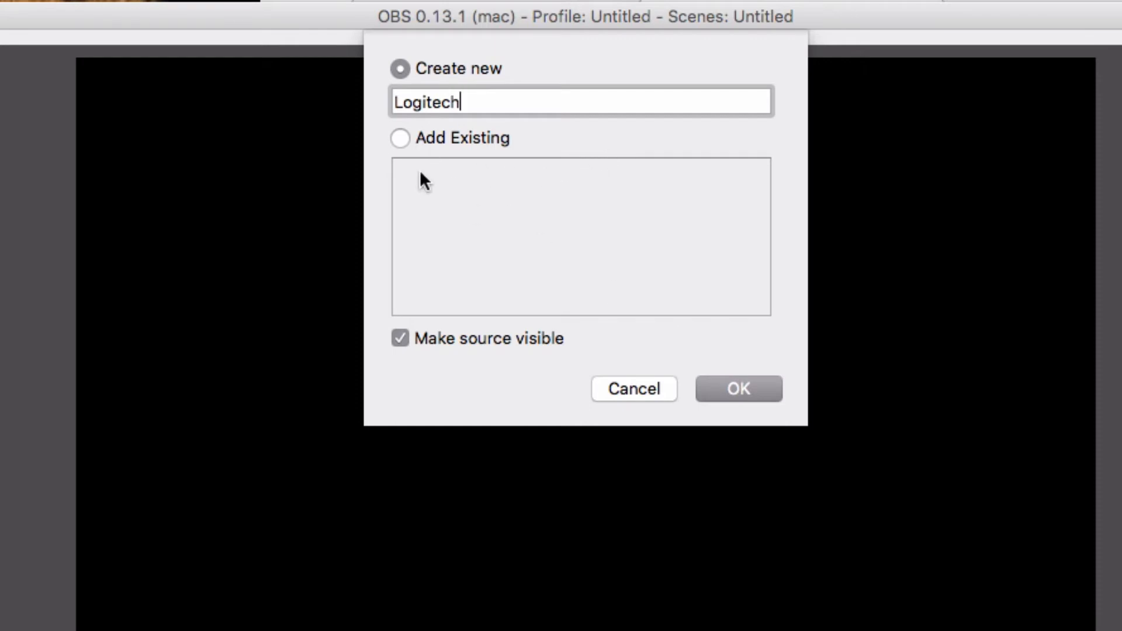
left_click(720, 384)
- Set the Logitech source's device to HD Pro Webcam C920, and shrink its picture into the lower-right part of the canvas
left_click(480, 624)
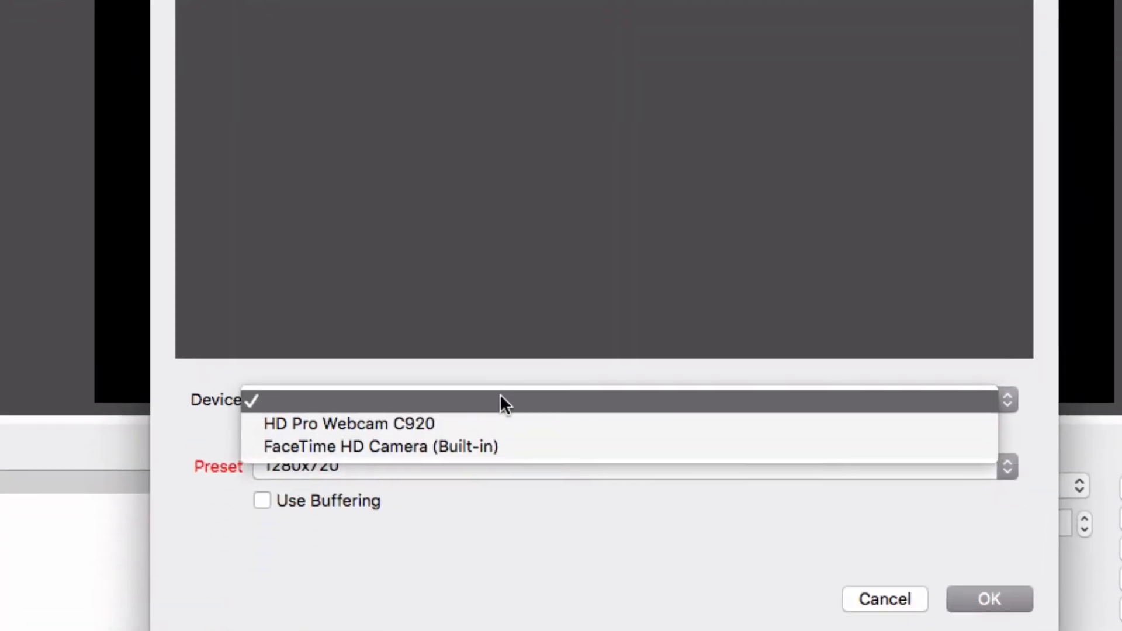
left_click(500, 422)
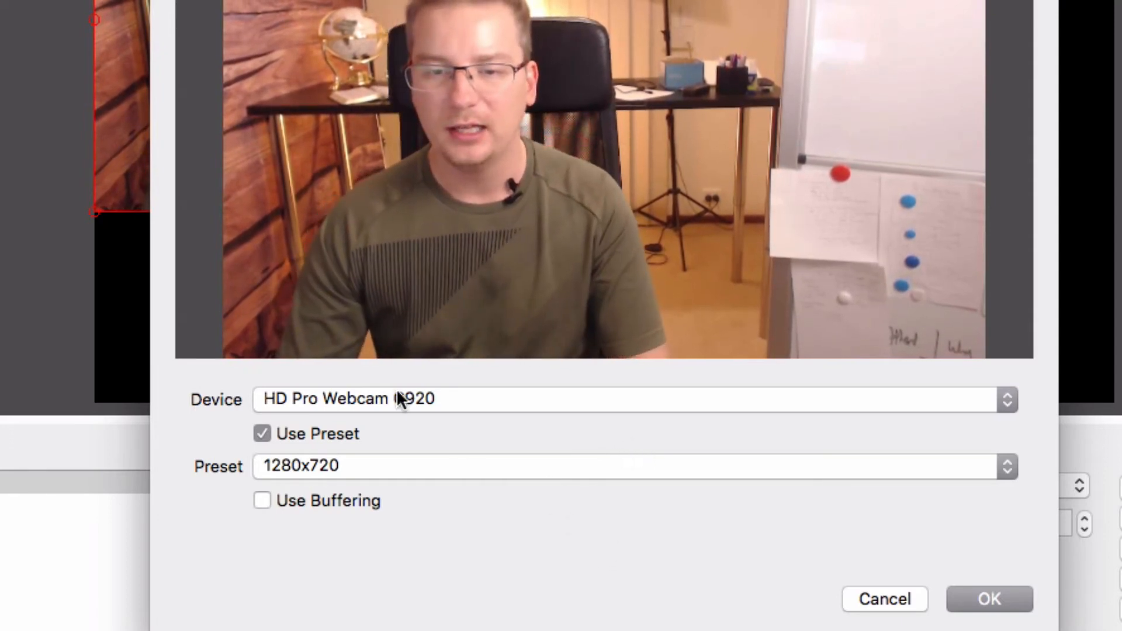
left_click(1020, 607)
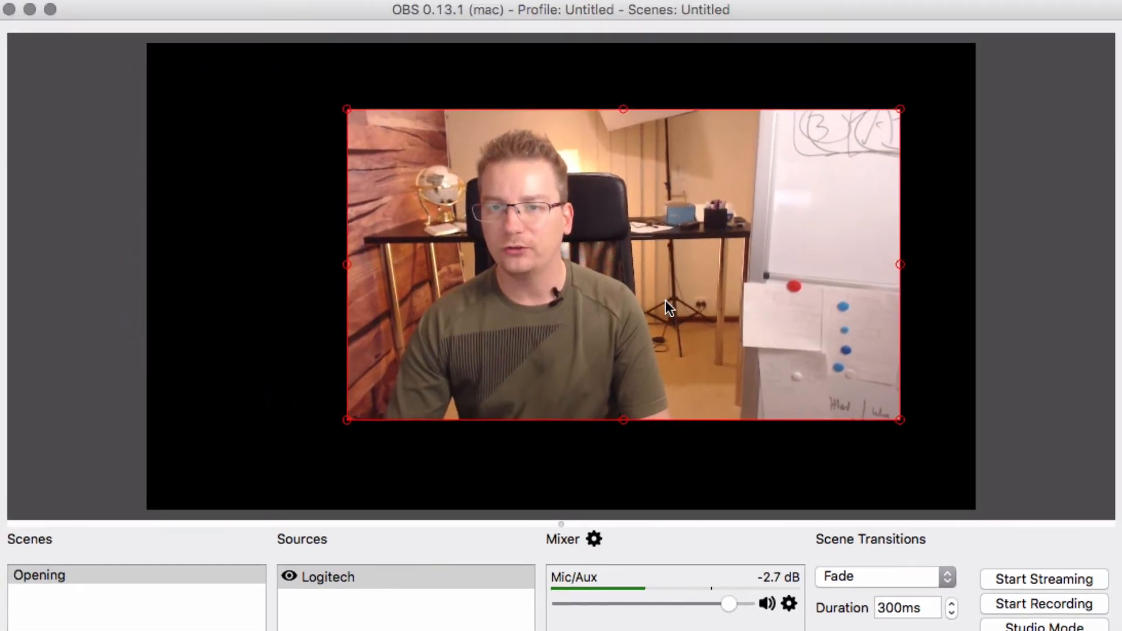
left_click_drag(665, 300, 691, 364)
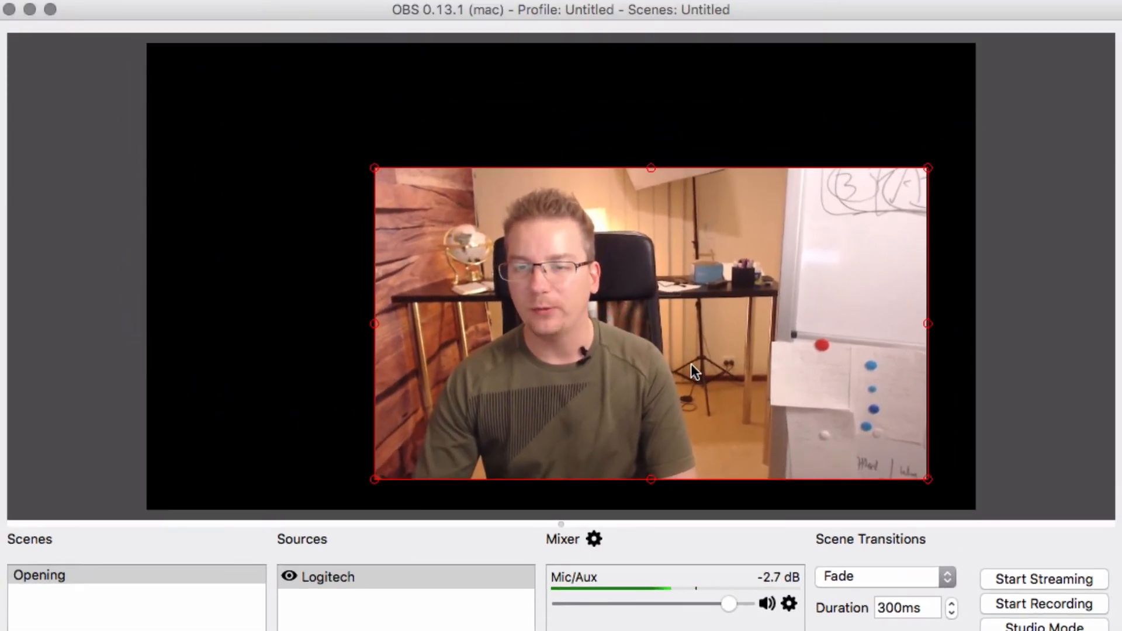
left_click_drag(375, 168, 583, 268)
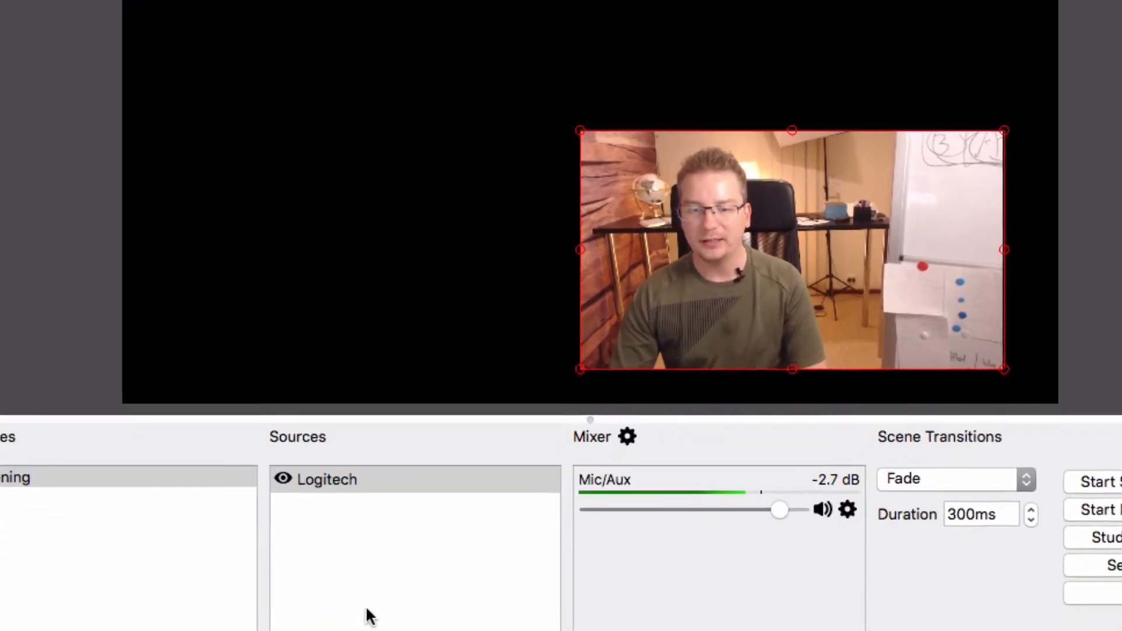
- Create a new Display Capture source named Desktop in the Opening scene
left_click(289, 630)
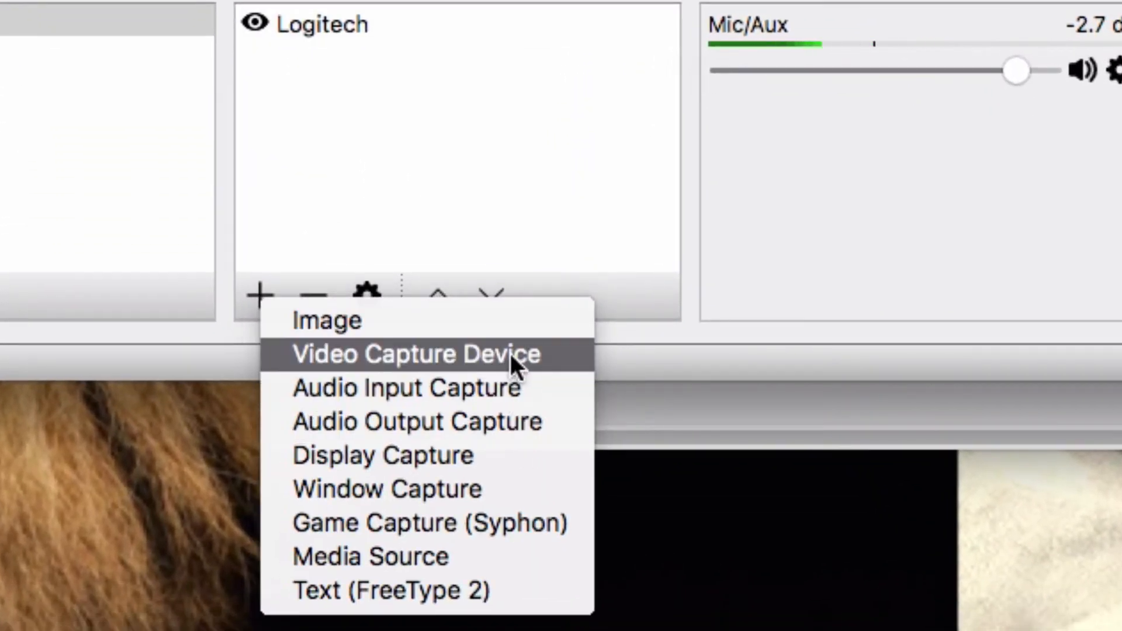
left_click(488, 454)
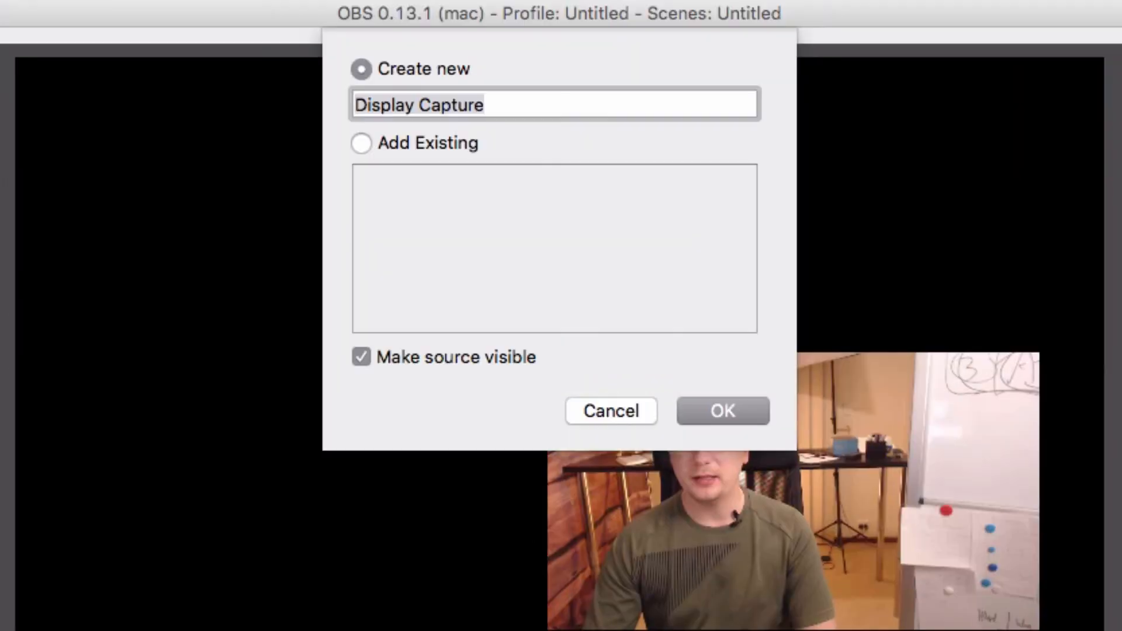
left_click(573, 99)
triple_click(572, 100)
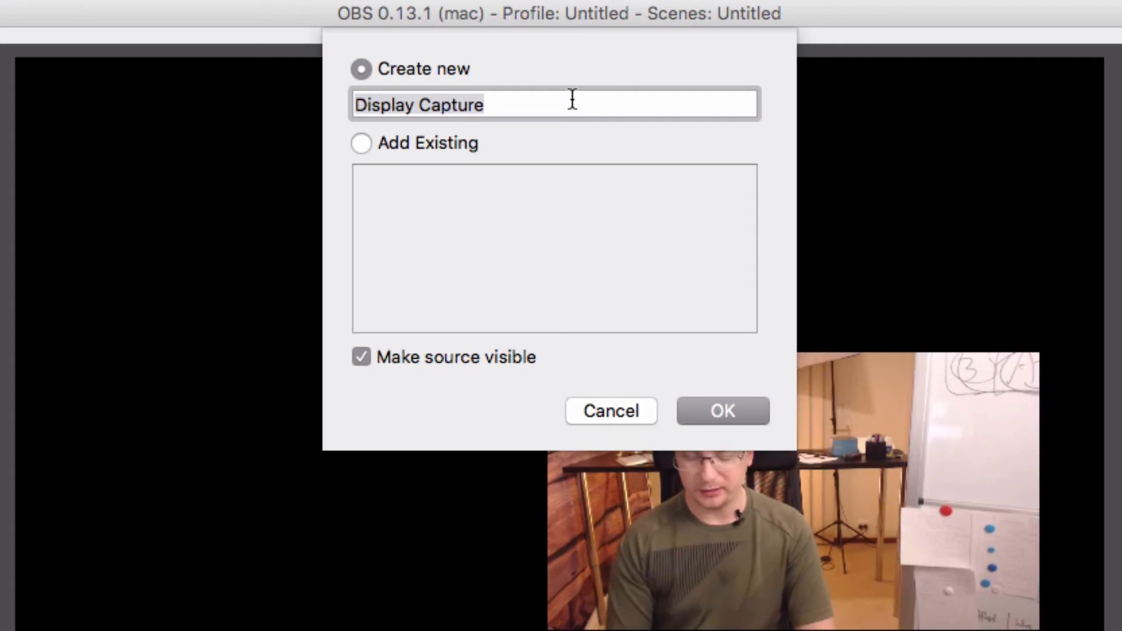
type("Desktop")
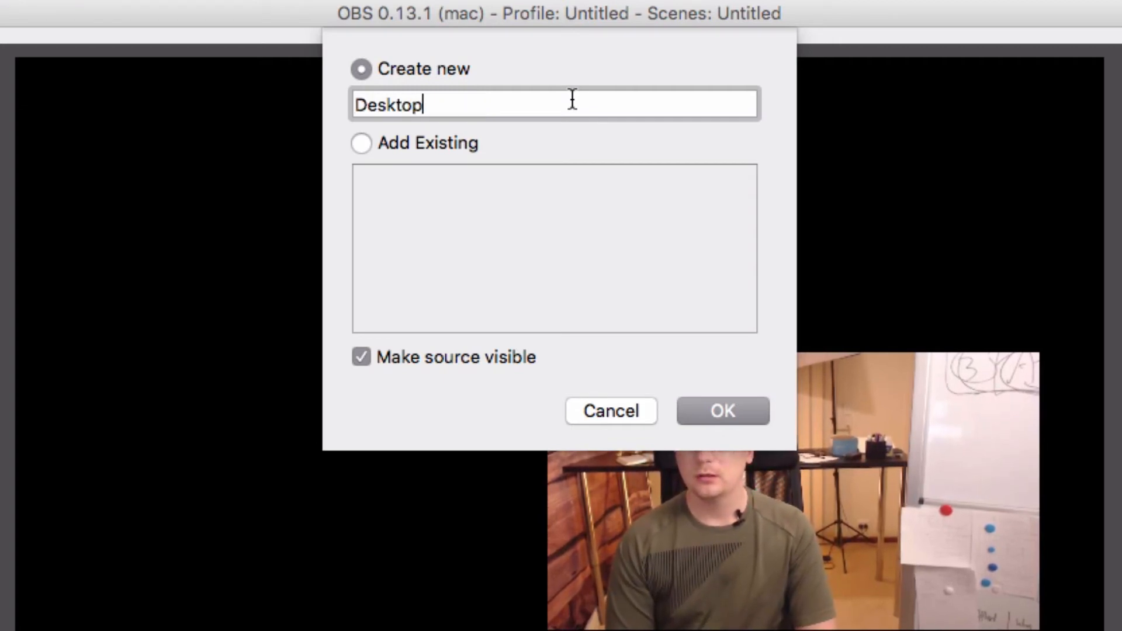
key("Return")
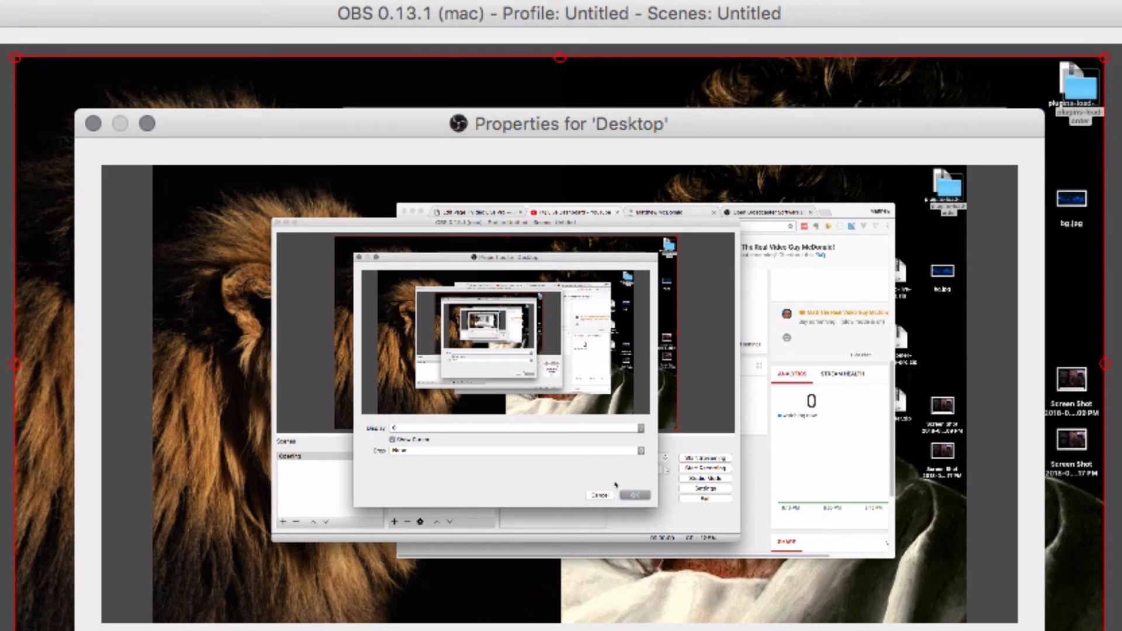
- Confirm the Desktop source's properties with display 0 and crop None
left_click(580, 475)
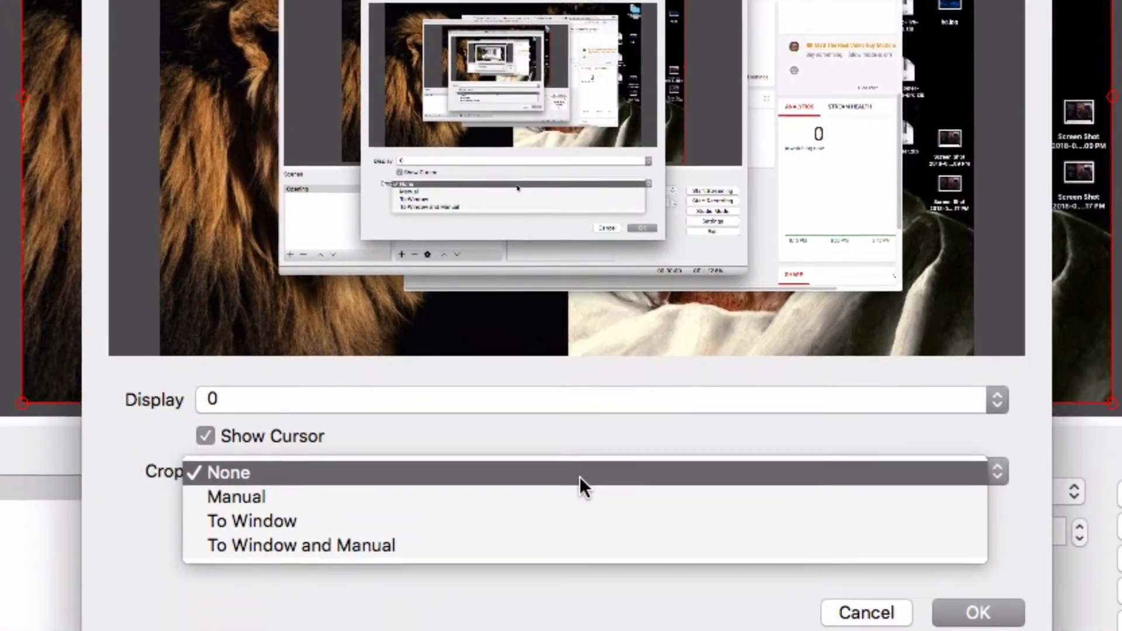
left_click(573, 451)
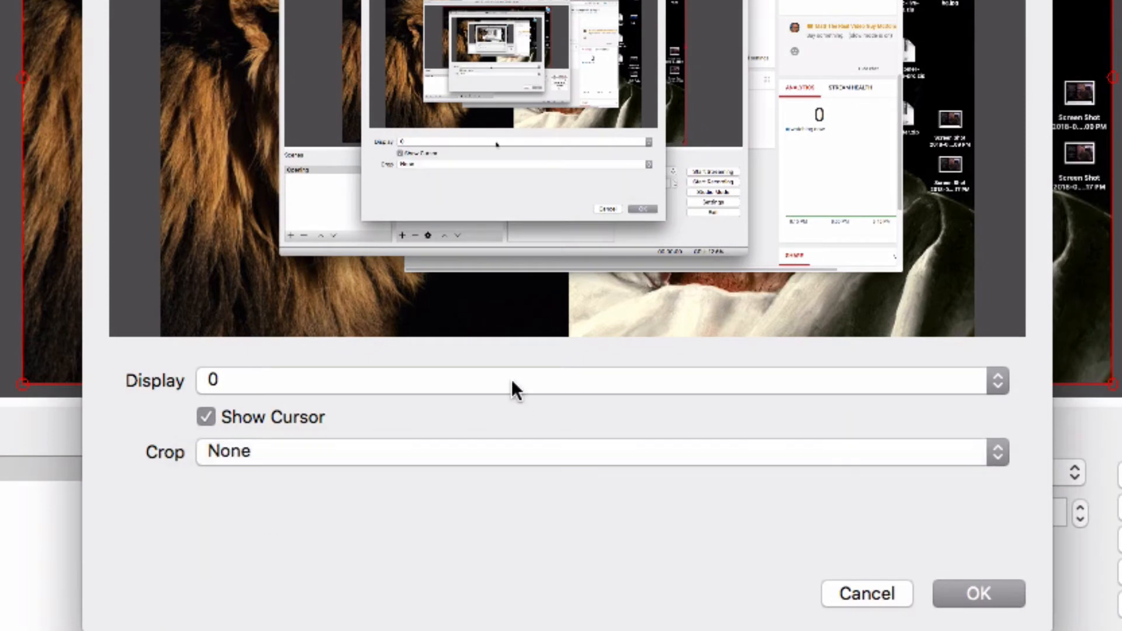
left_click(511, 380)
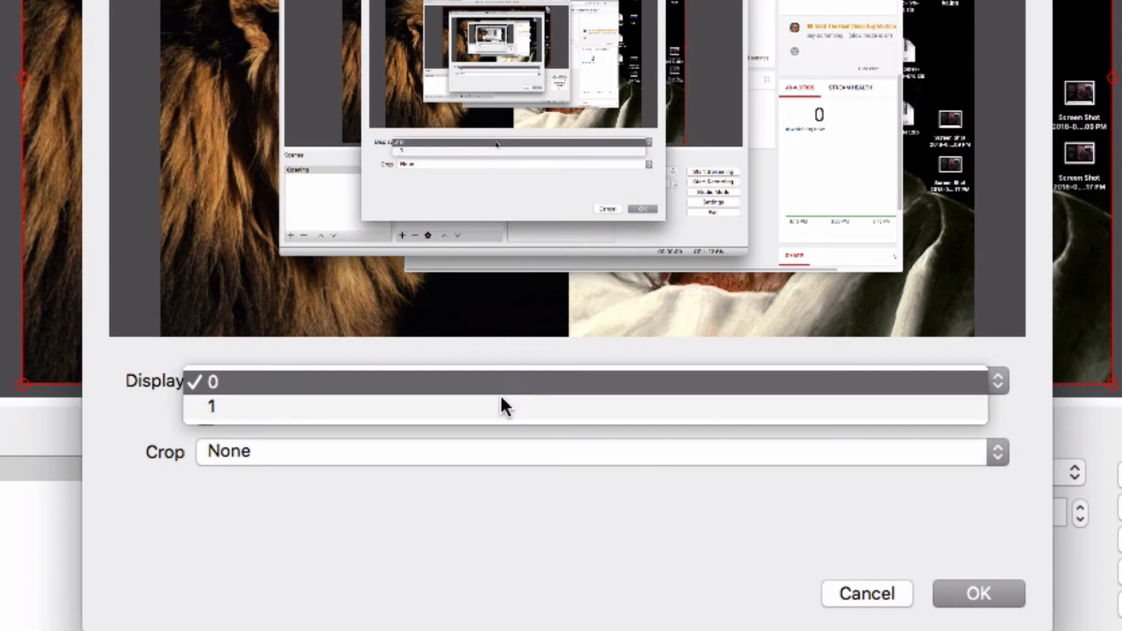
left_click(543, 497)
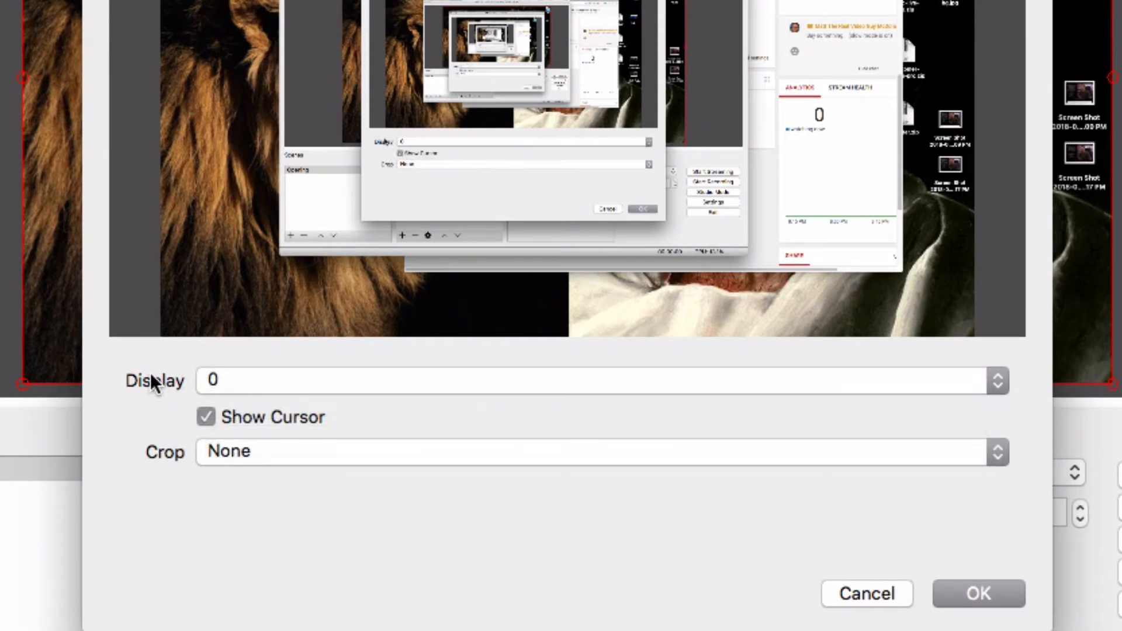
left_click(981, 593)
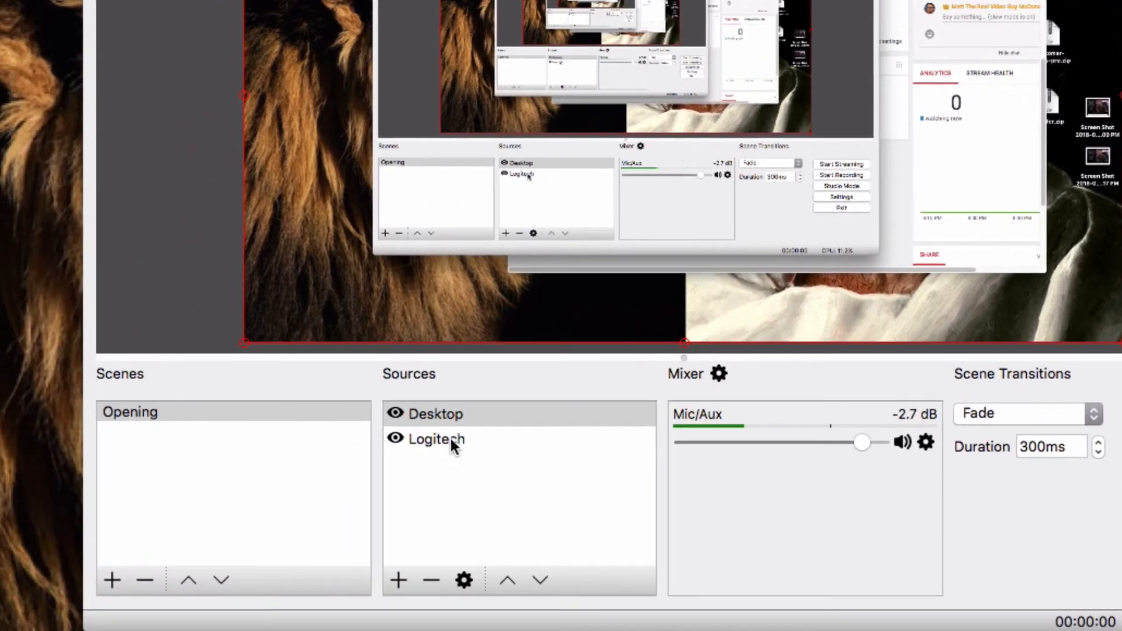
- Bring the Logitech source in front of Desktop, and place its picture near the lower-right corner of the canvas
left_click(341, 528)
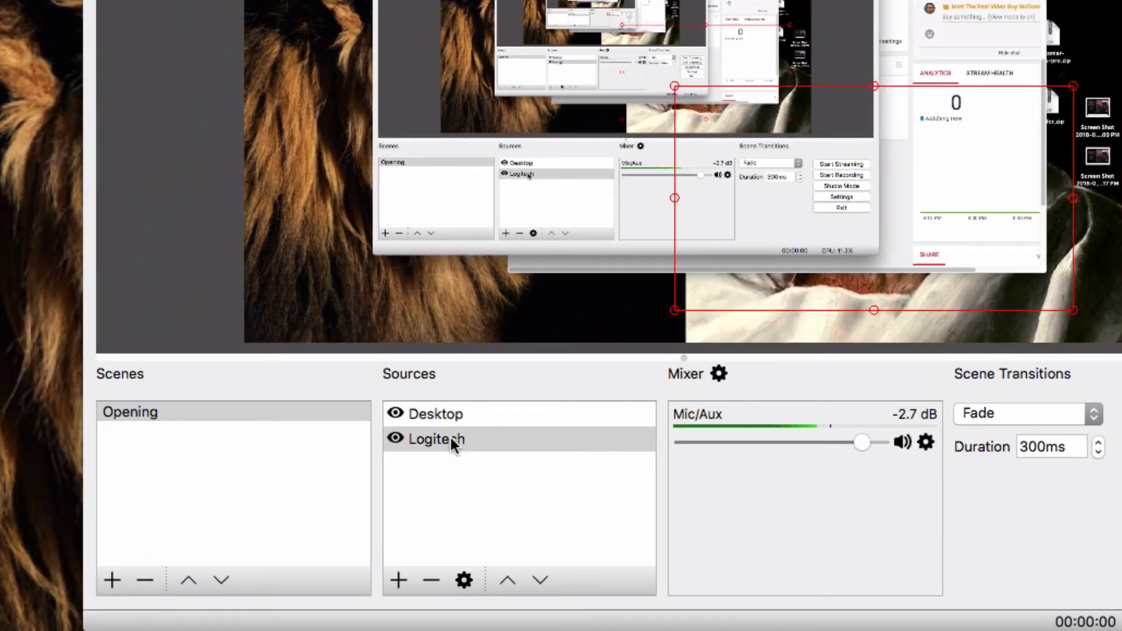
left_click(508, 582)
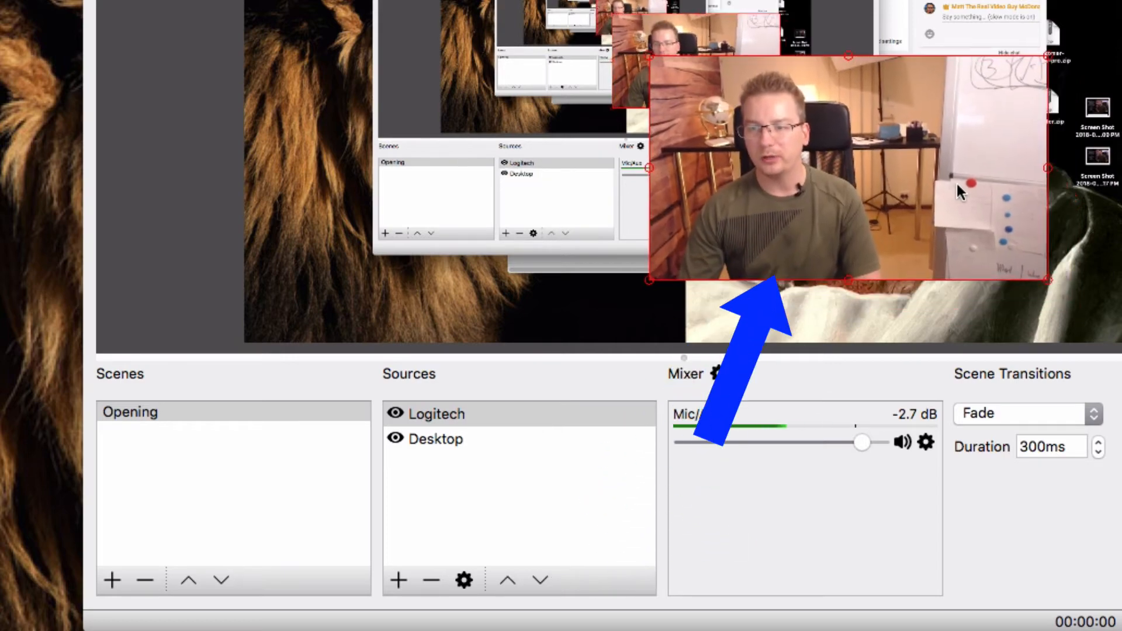
left_click_drag(956, 185, 997, 228)
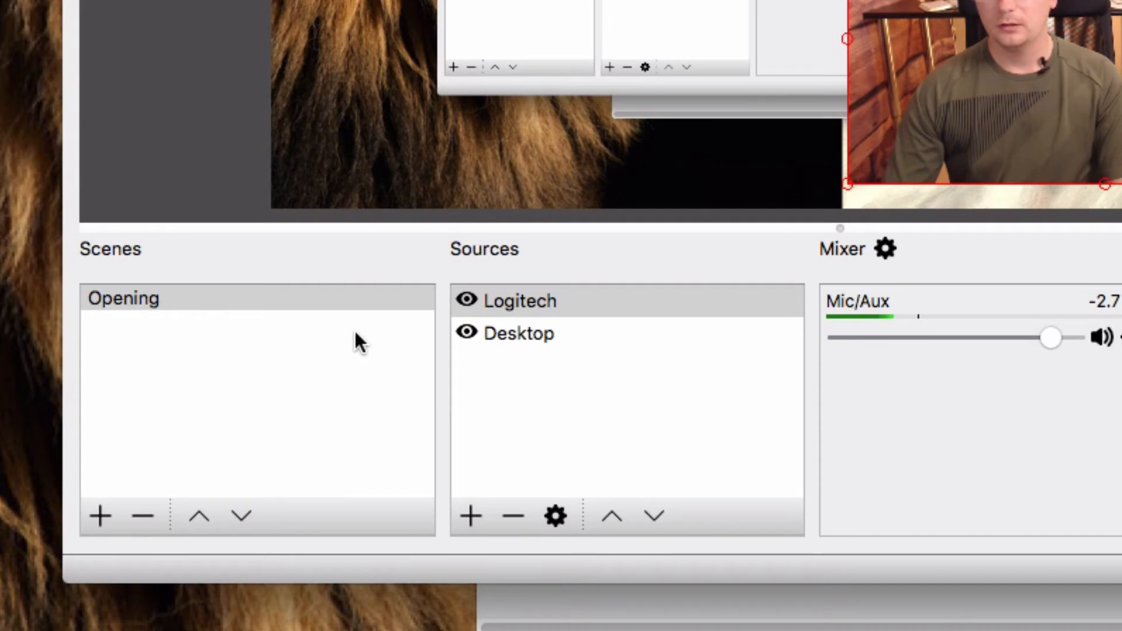
- Add a new scene named Browser
left_click(98, 515)
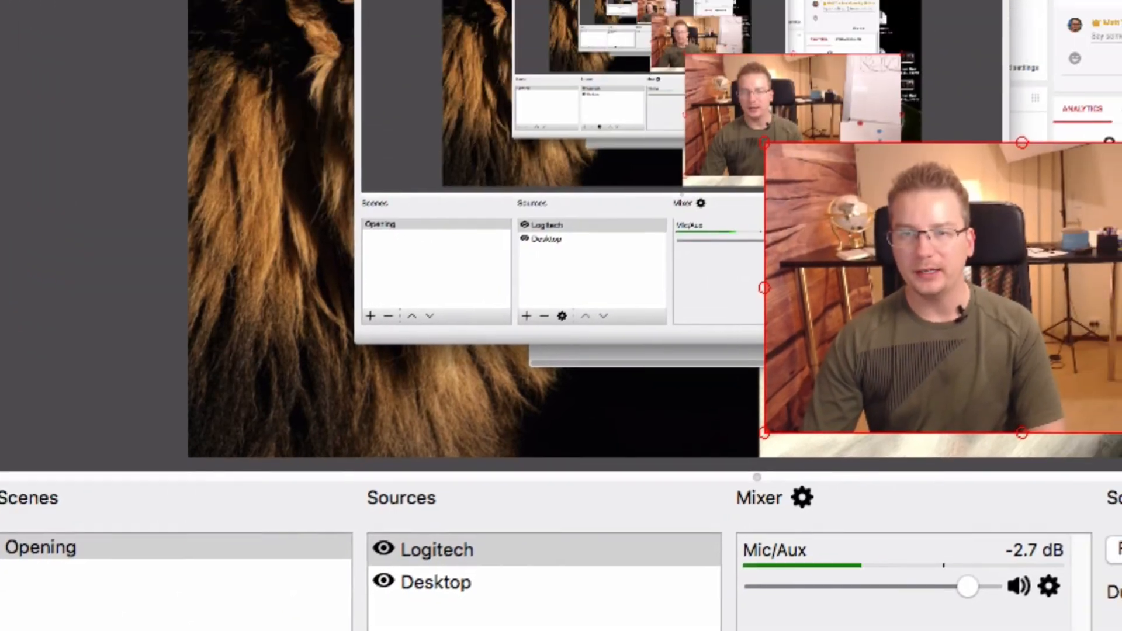
type("Brow")
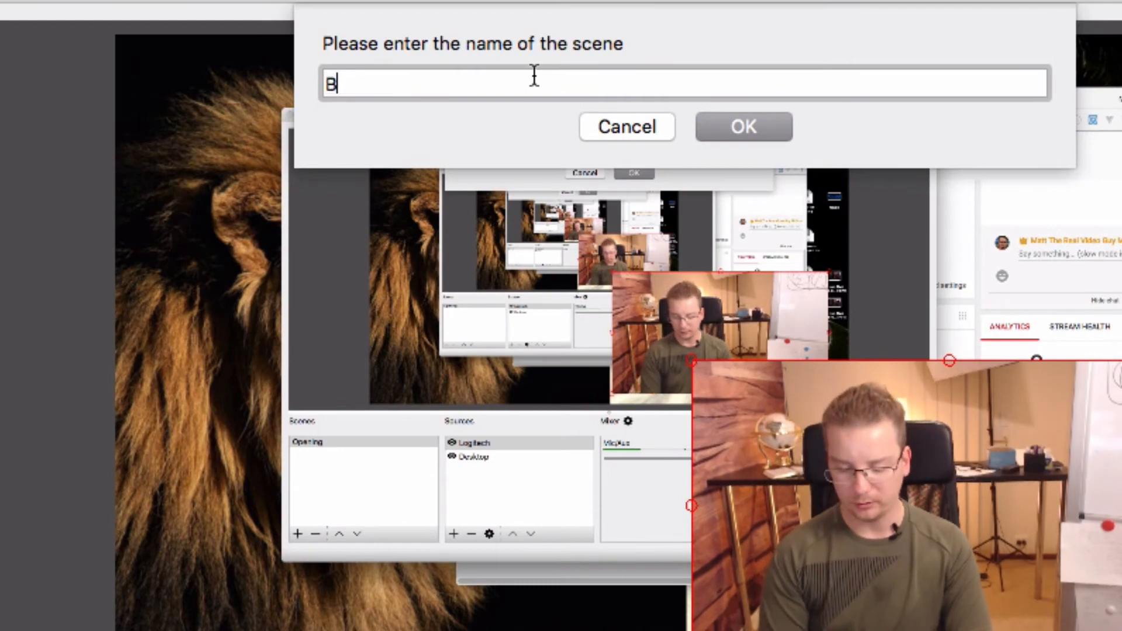
type("ser")
key("Return")
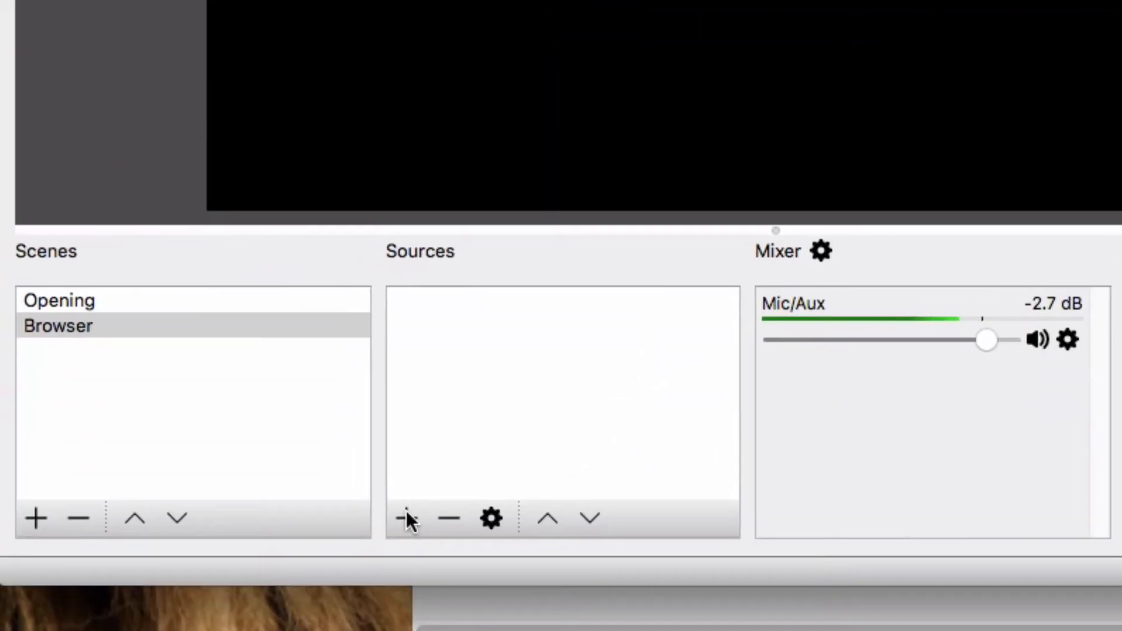
- Create a new Window Capture source named Chrome in the Browser scene
left_click(405, 516)
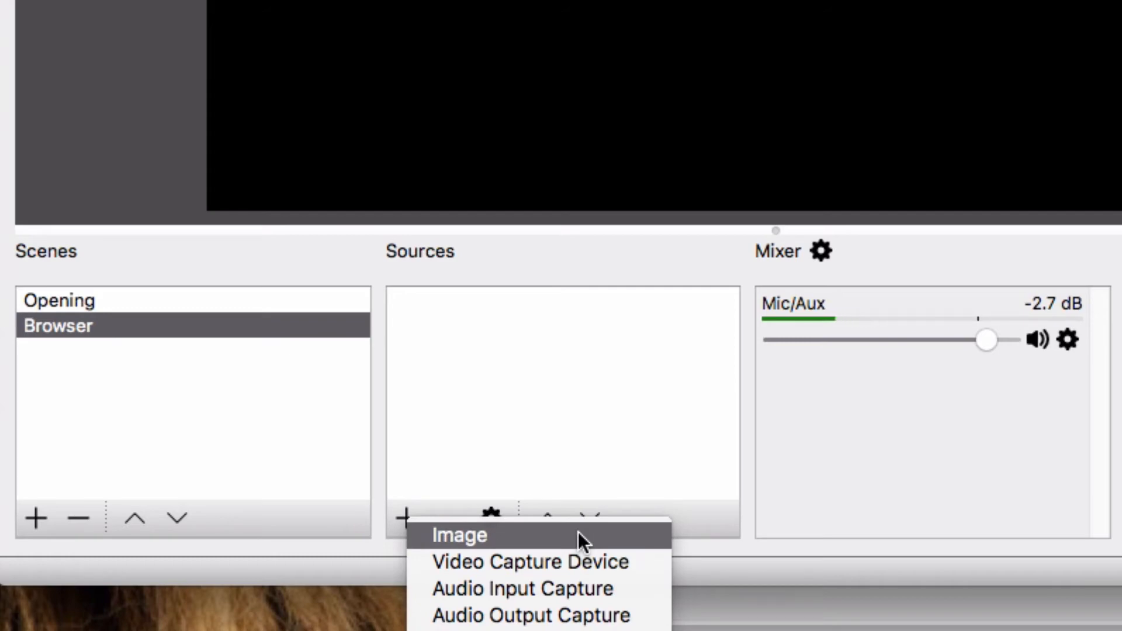
left_click(584, 564)
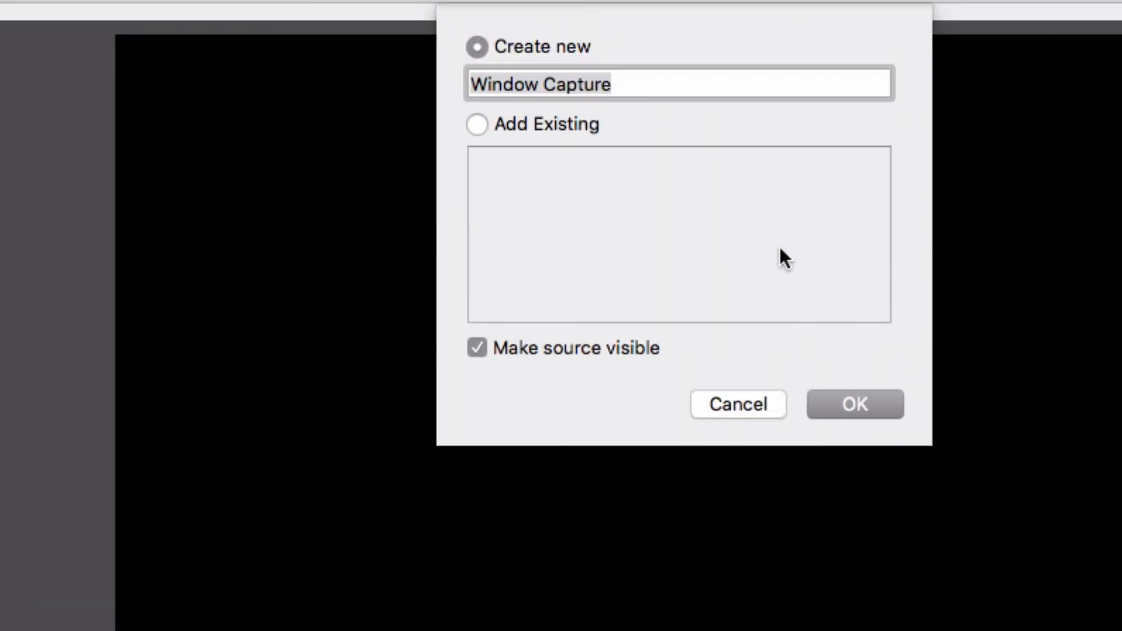
type("Bro")
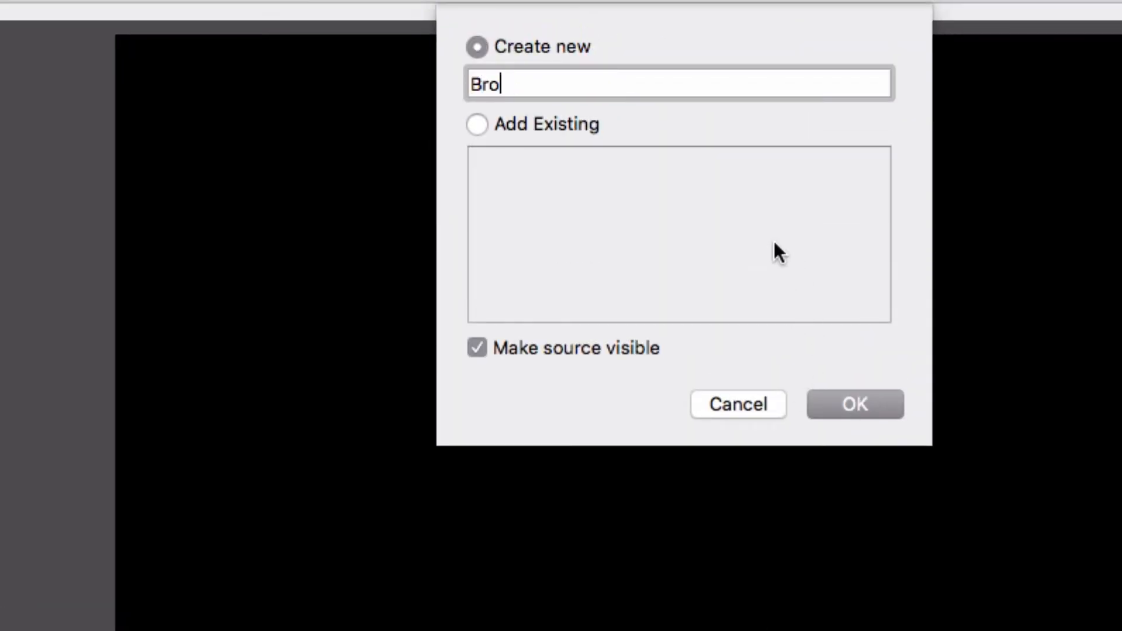
type("wser")
key("Return")
left_click(774, 241)
key("super+a")
type("Crome")
key("Return")
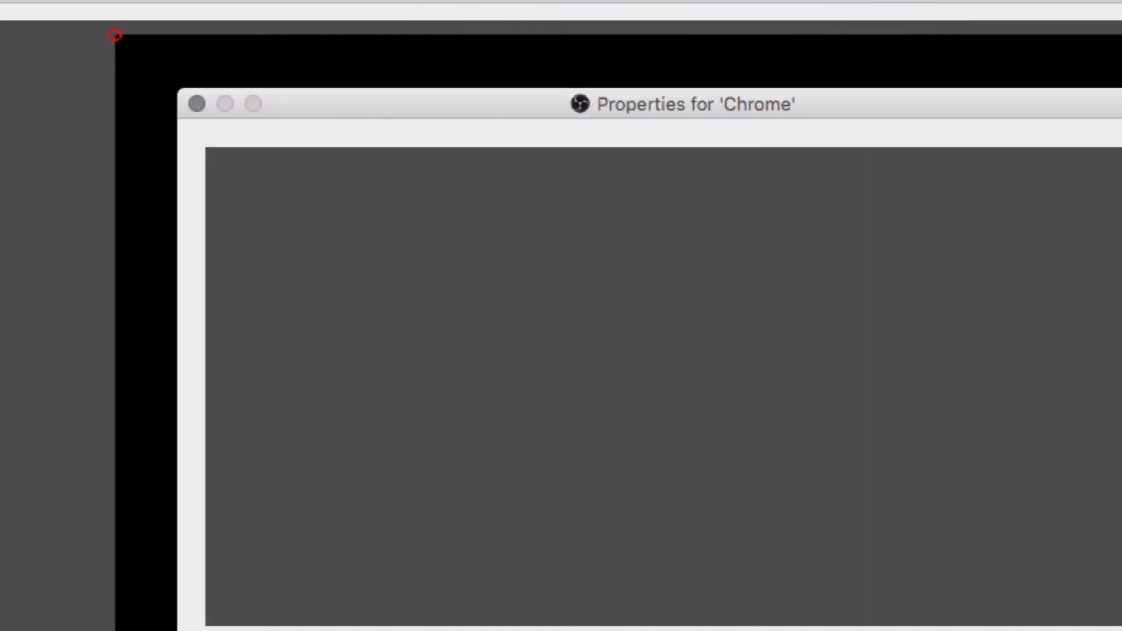
- Set the Chrome source to capture the Google Chrome Live Dashboard - YouTube window, and enlarge its picture to fill the canvas width
left_click(783, 601)
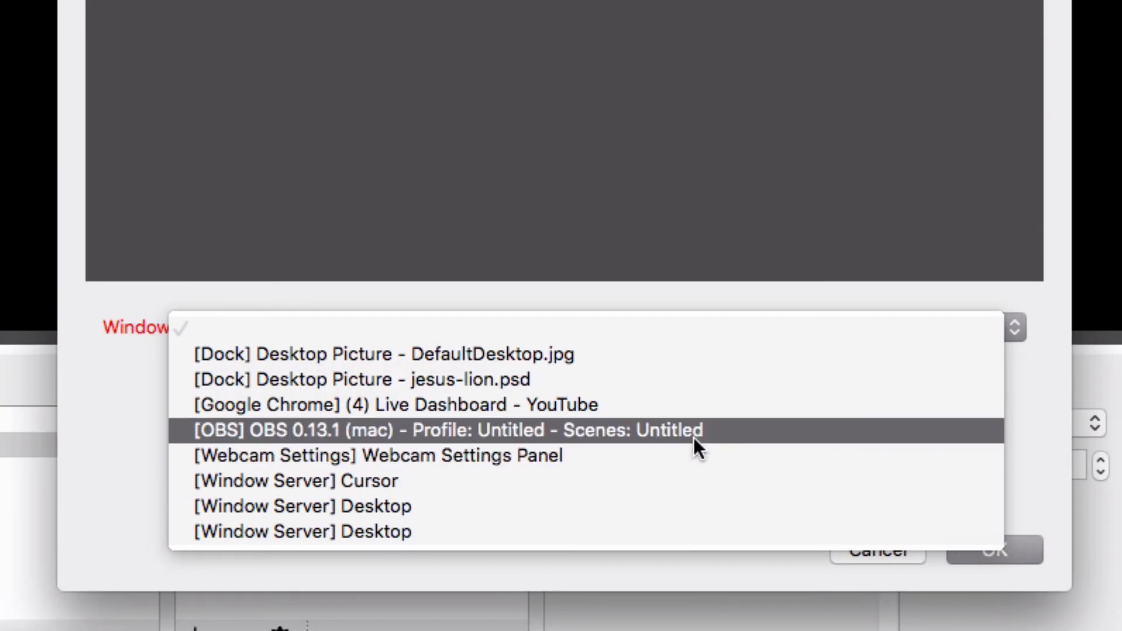
left_click(695, 409)
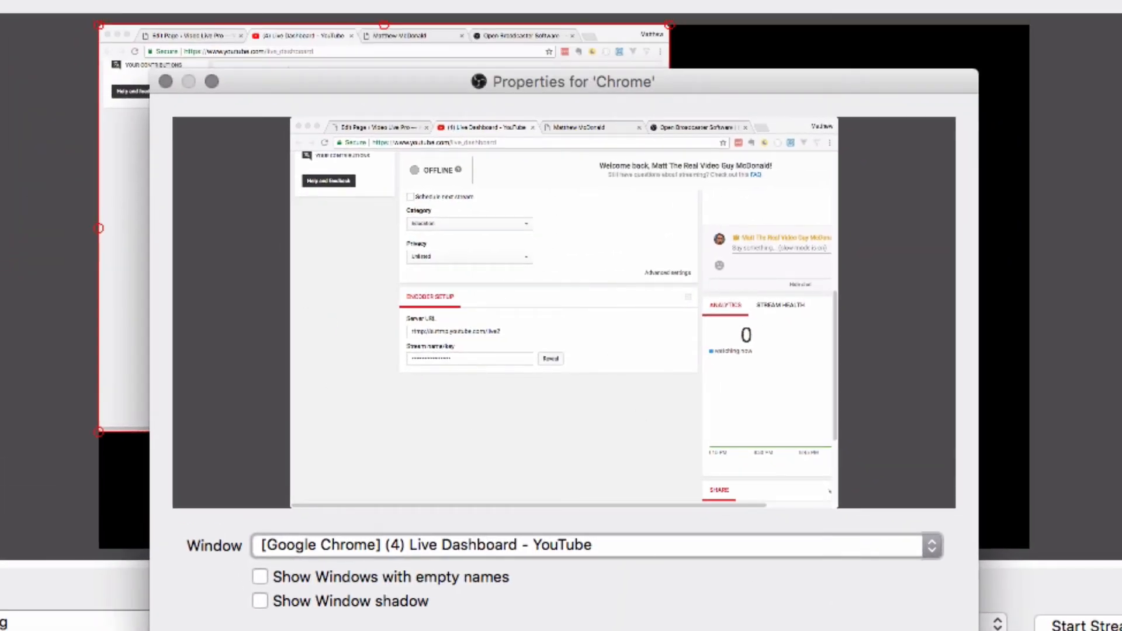
key("Return")
left_click_drag(669, 433, 1034, 552)
left_click_drag(703, 505, 692, 447)
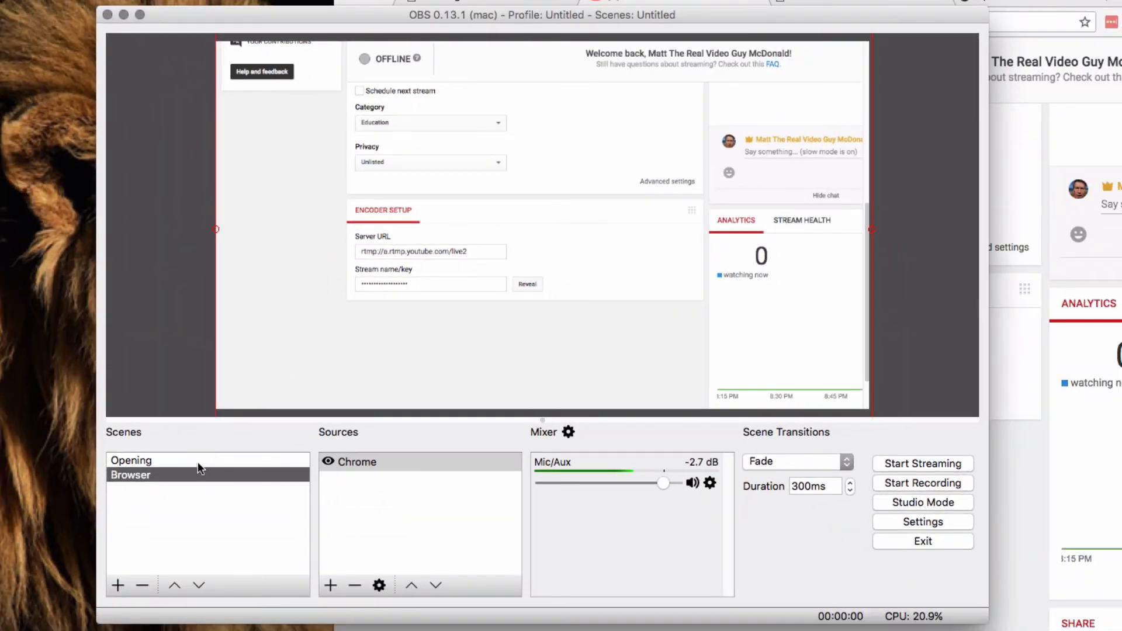
- Enlarge the Logitech picture in the Opening scene so that it fills the whole canvas
left_click(197, 462)
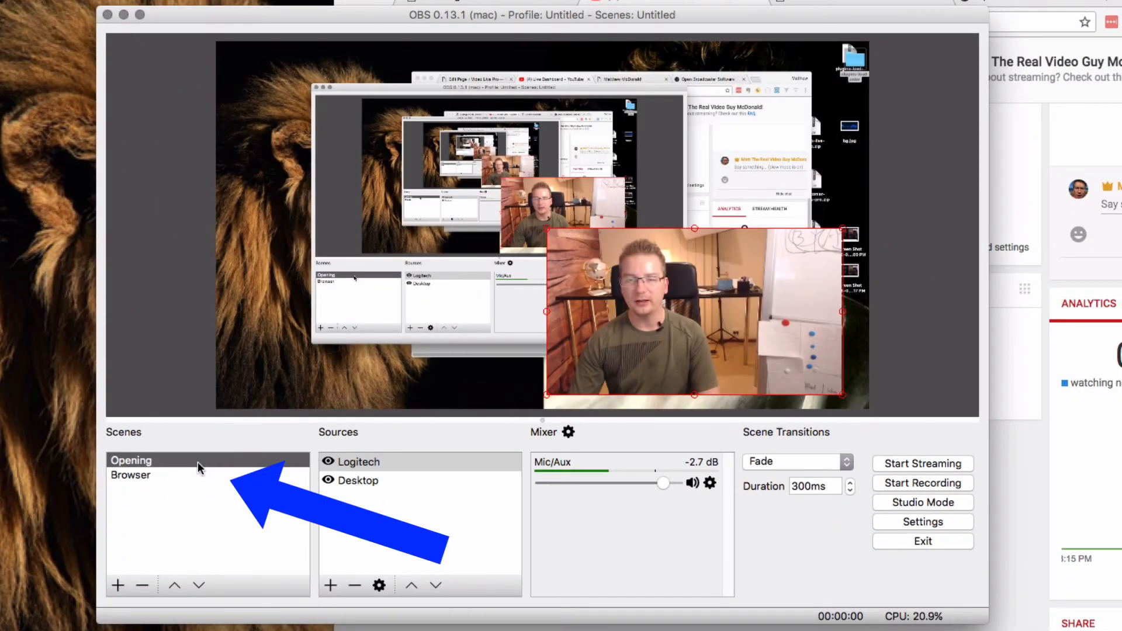
left_click(194, 471)
left_click(196, 459)
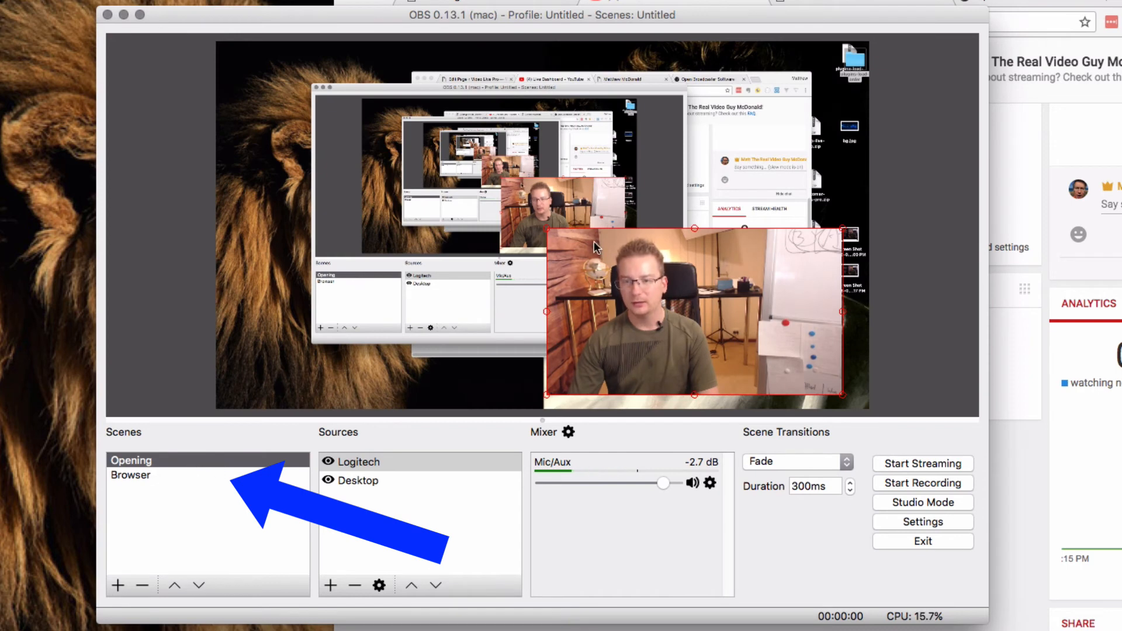
left_click_drag(548, 229, 219, 107)
left_click_drag(842, 394, 864, 402)
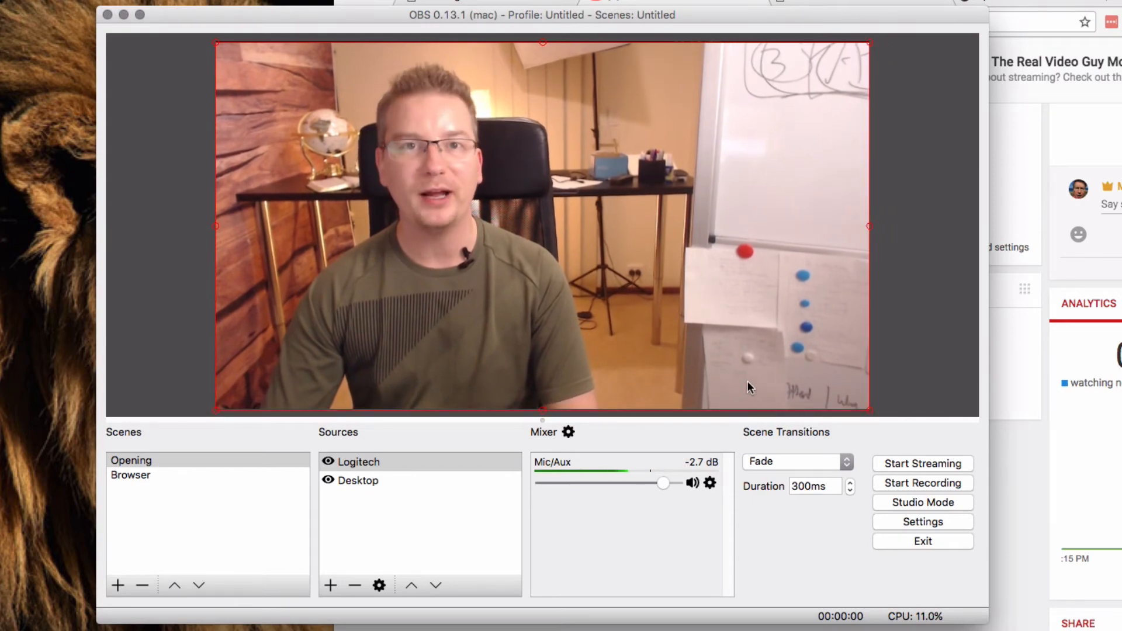
- Preview the Browser scene and return to the Opening scene
left_click(171, 473)
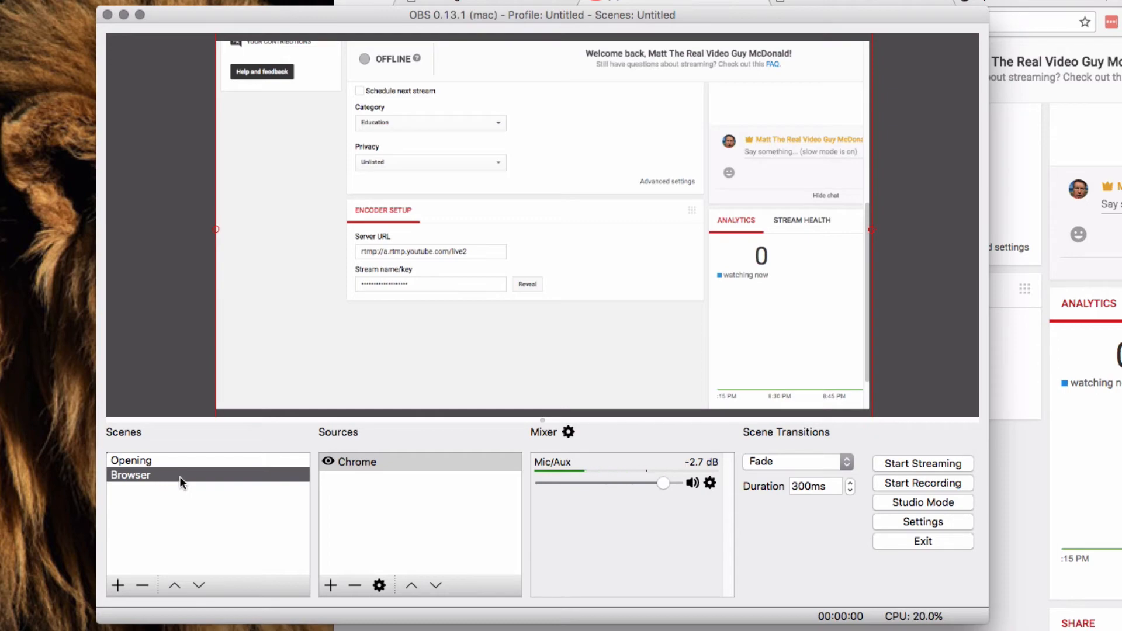
left_click(181, 463)
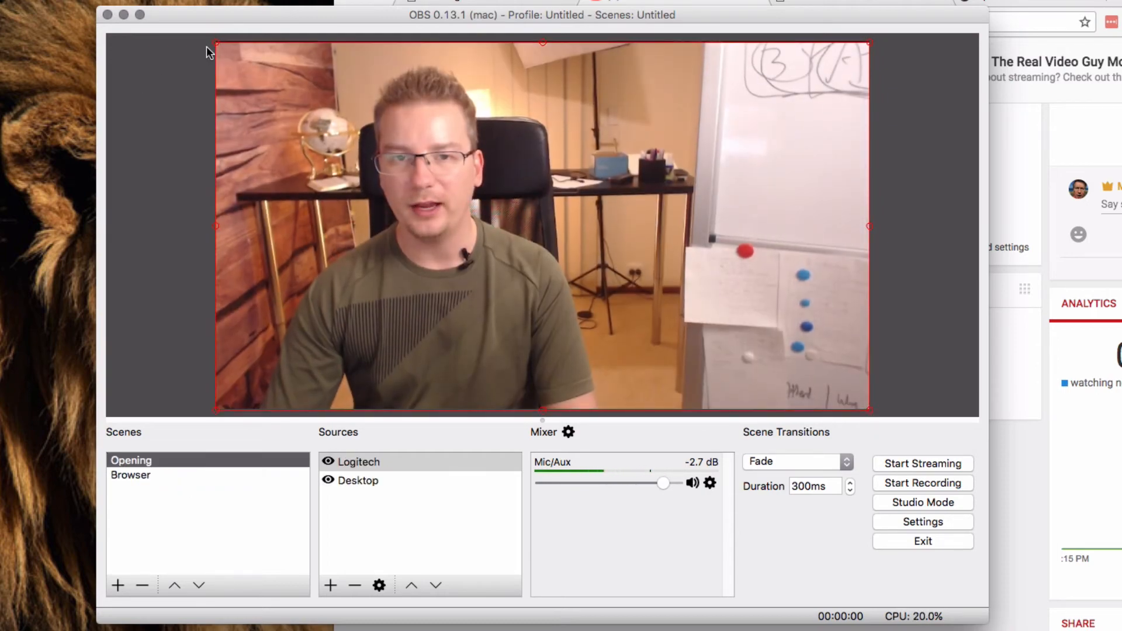
left_click_drag(217, 43, 219, 82)
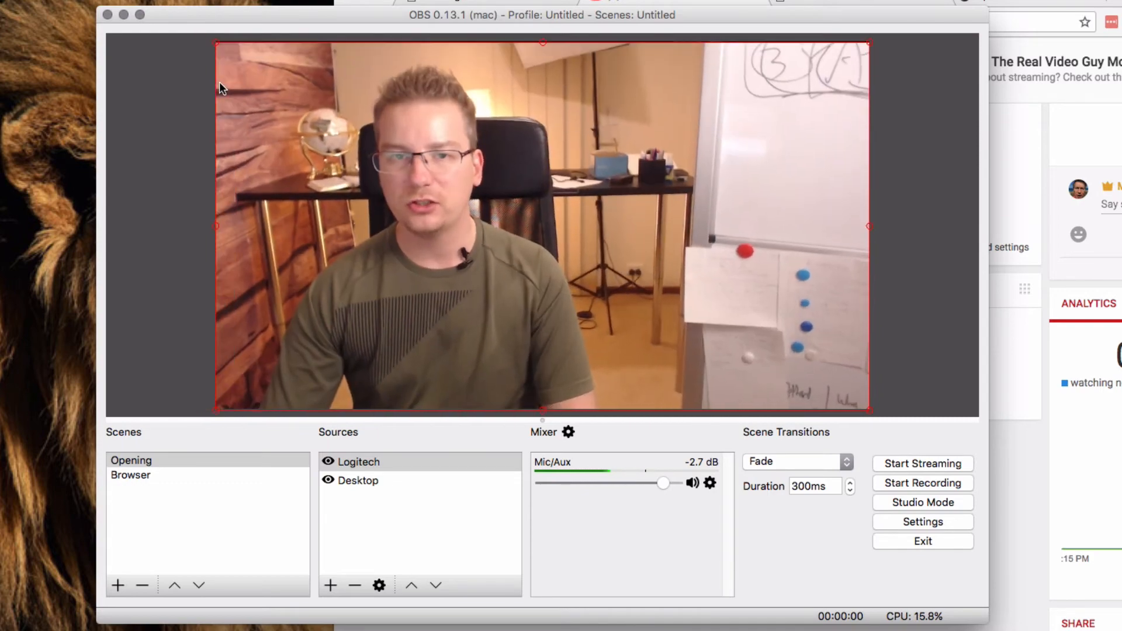
- Add the existing Logitech video capture device to the Browser scene as a visible source
left_click(146, 474)
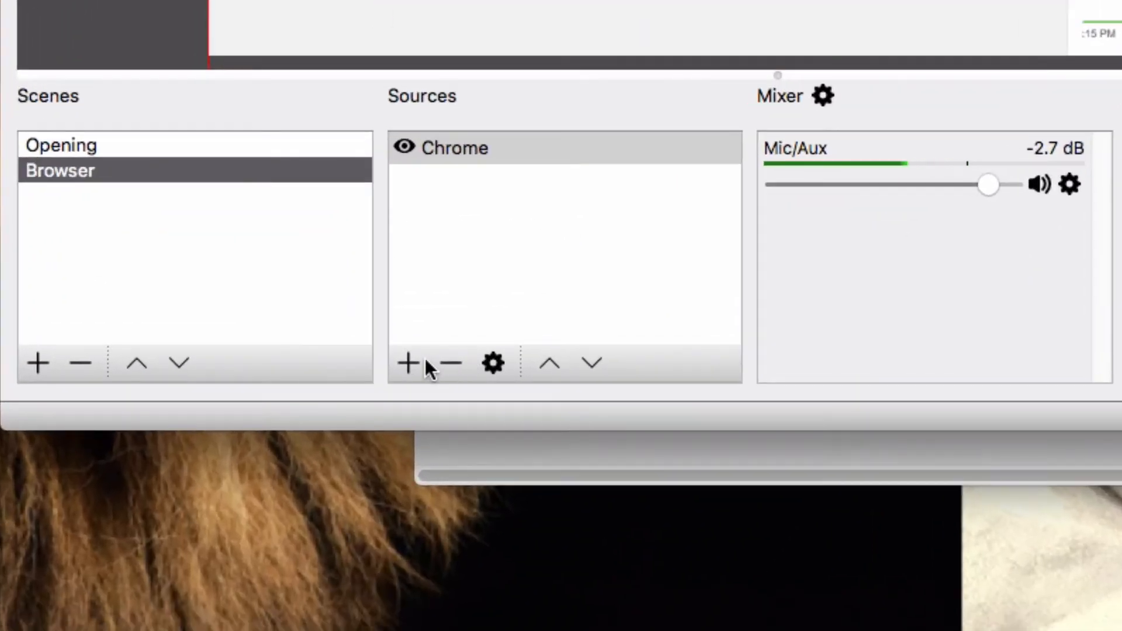
left_click(409, 365)
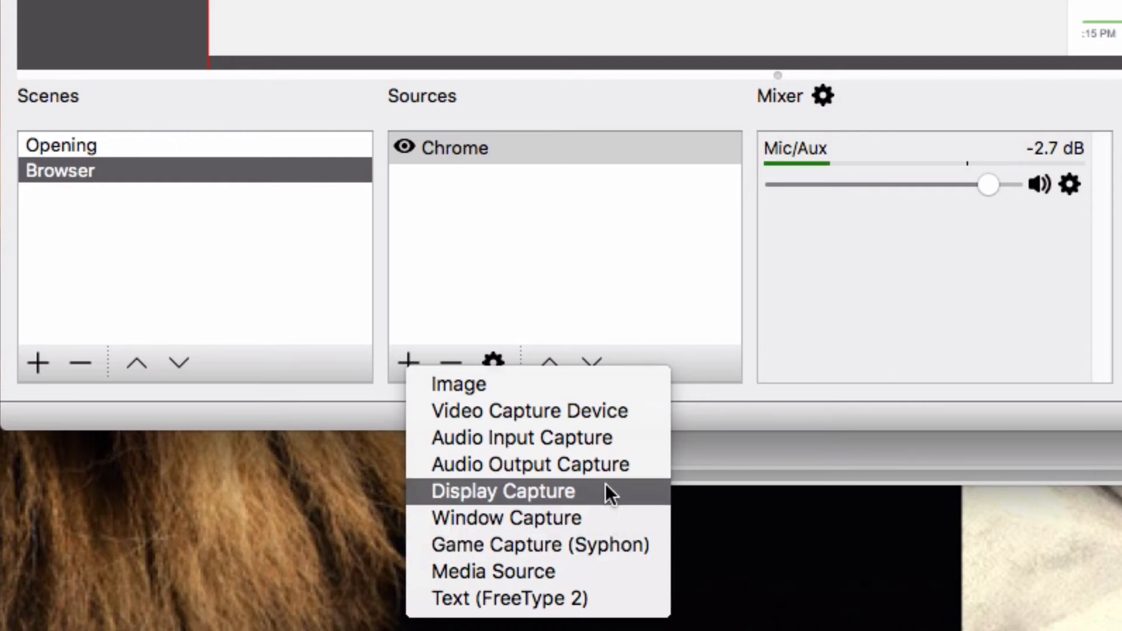
left_click(606, 416)
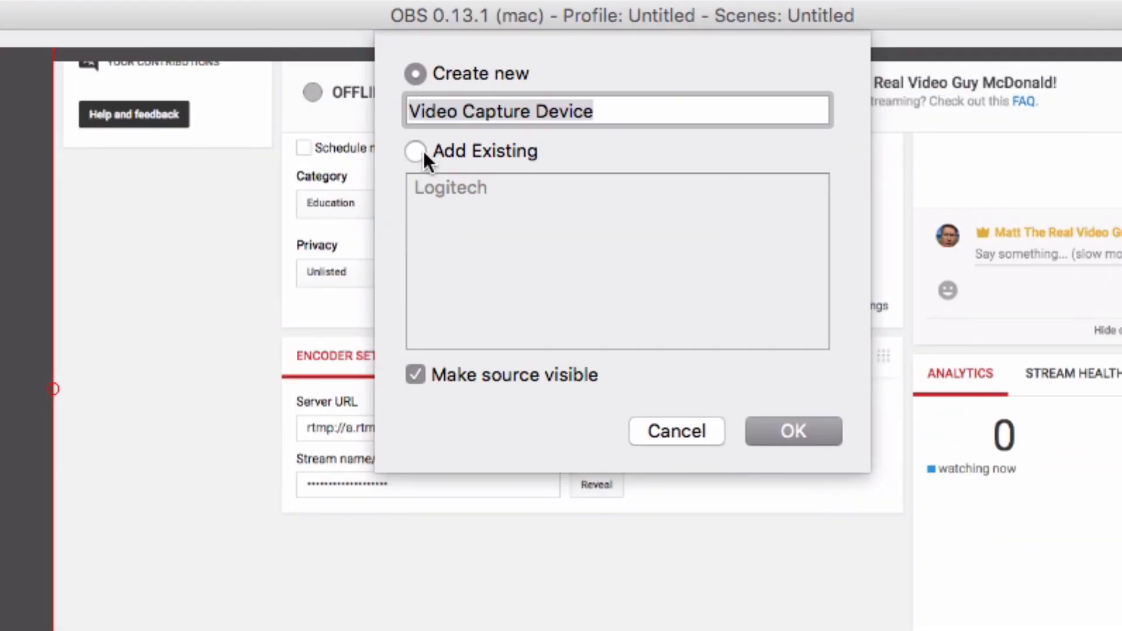
left_click(423, 151)
left_click(432, 190)
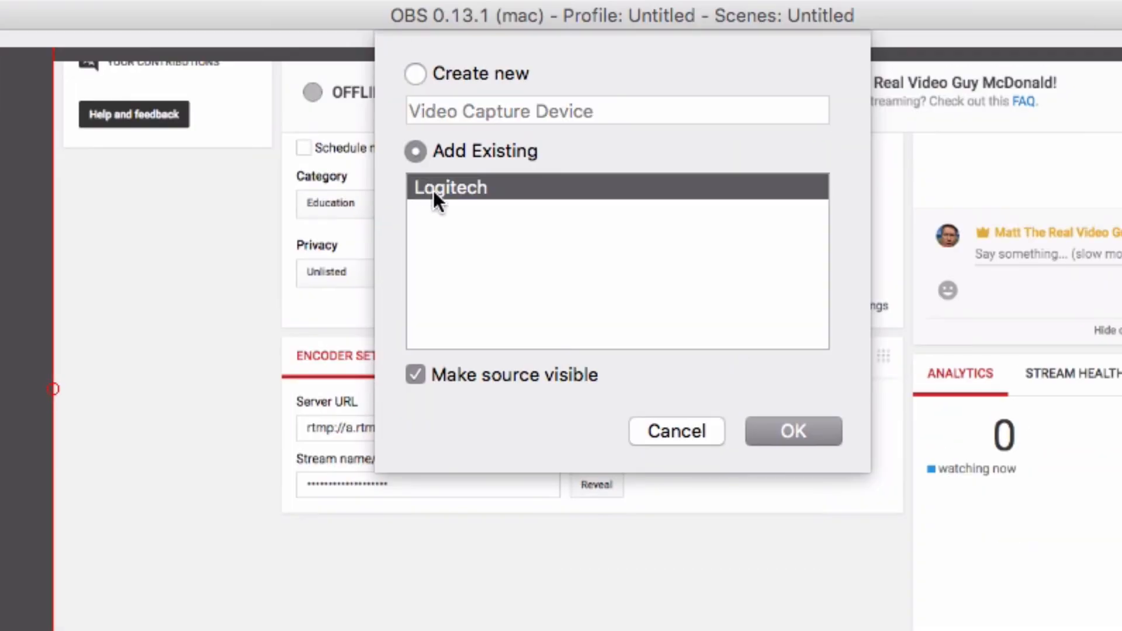
left_click(770, 432)
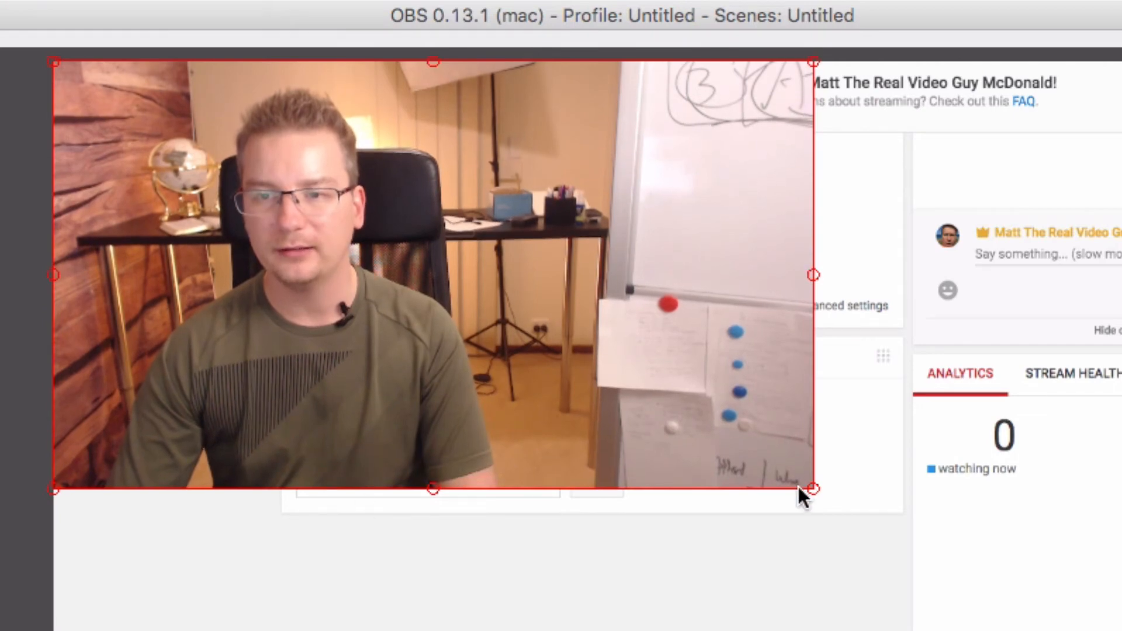
- Shrink the Logitech picture in the Browser scene and place it over the lower-right part of the Chrome capture
left_click_drag(804, 481, 896, 589)
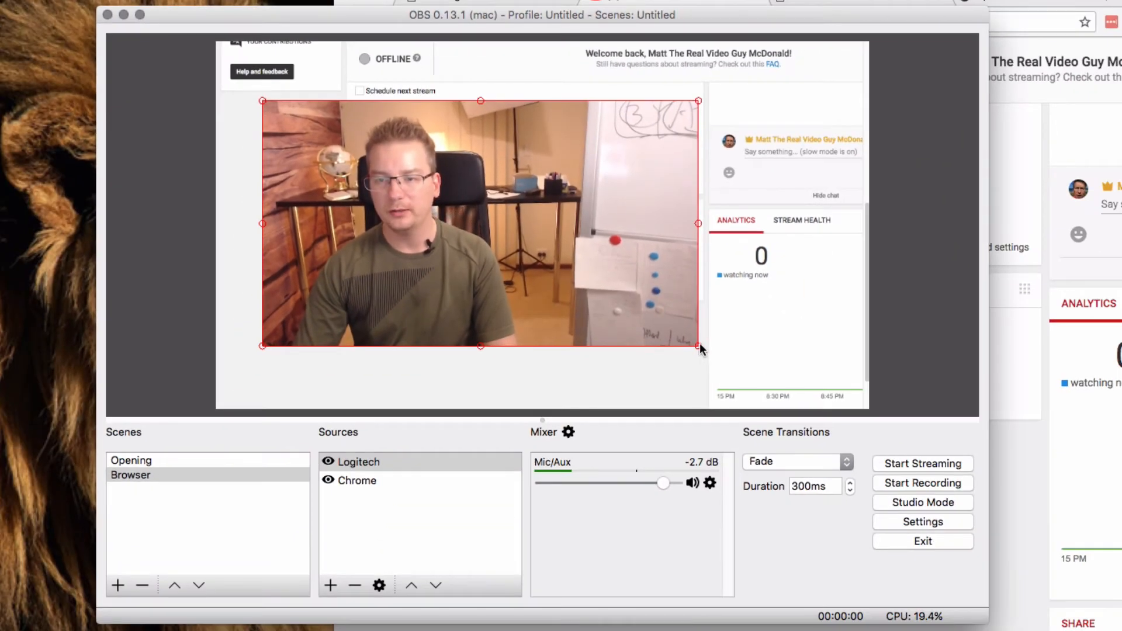
left_click_drag(699, 346, 446, 205)
left_click_drag(406, 174, 798, 360)
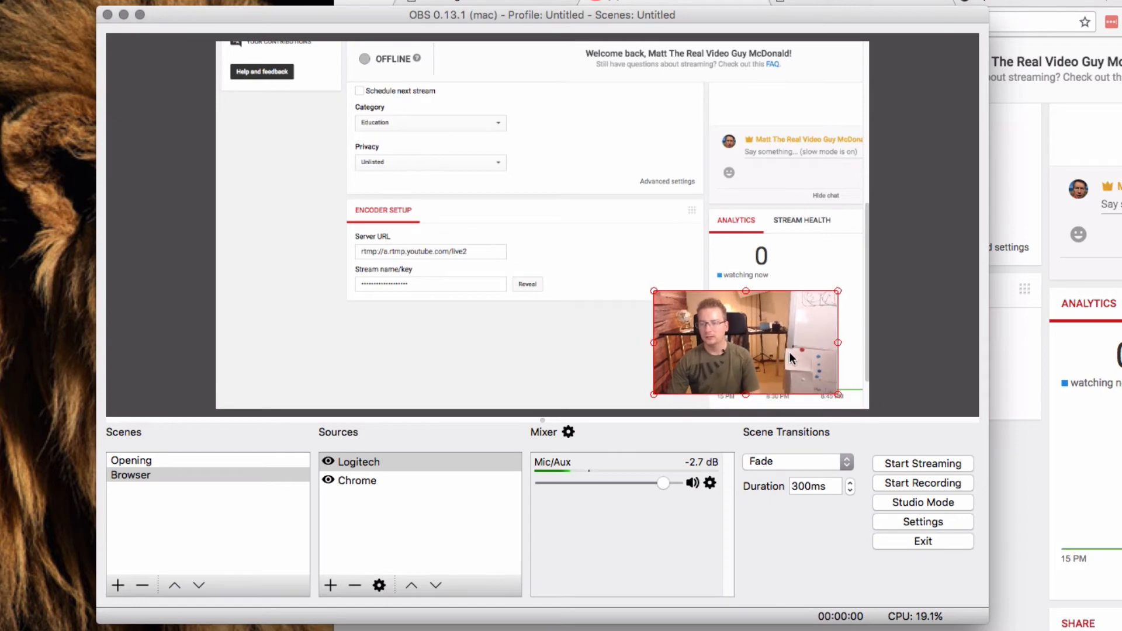
left_click(489, 252)
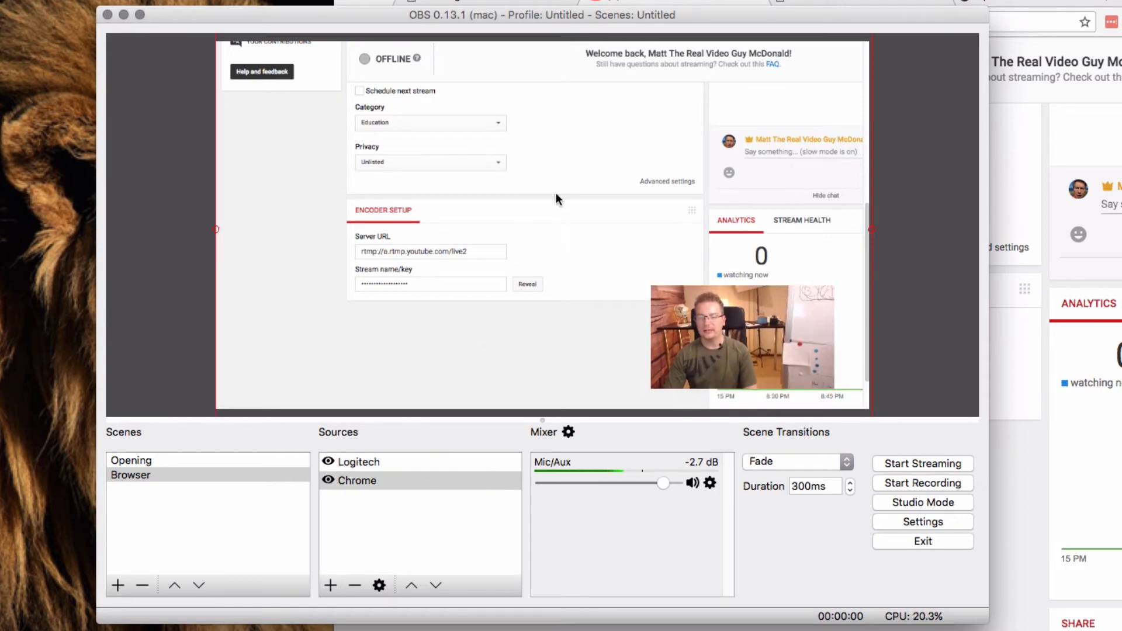
left_click(729, 368)
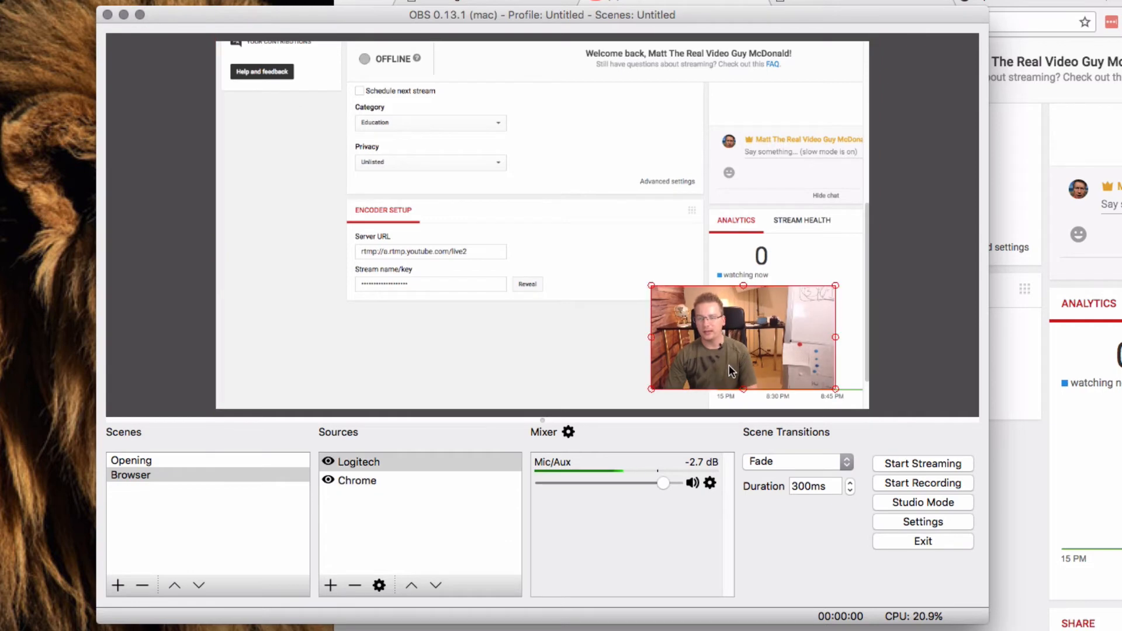
mouse_move(726, 335)
left_mouse_down()
mouse_move(706, 327)
mouse_move(723, 336)
left_mouse_up()
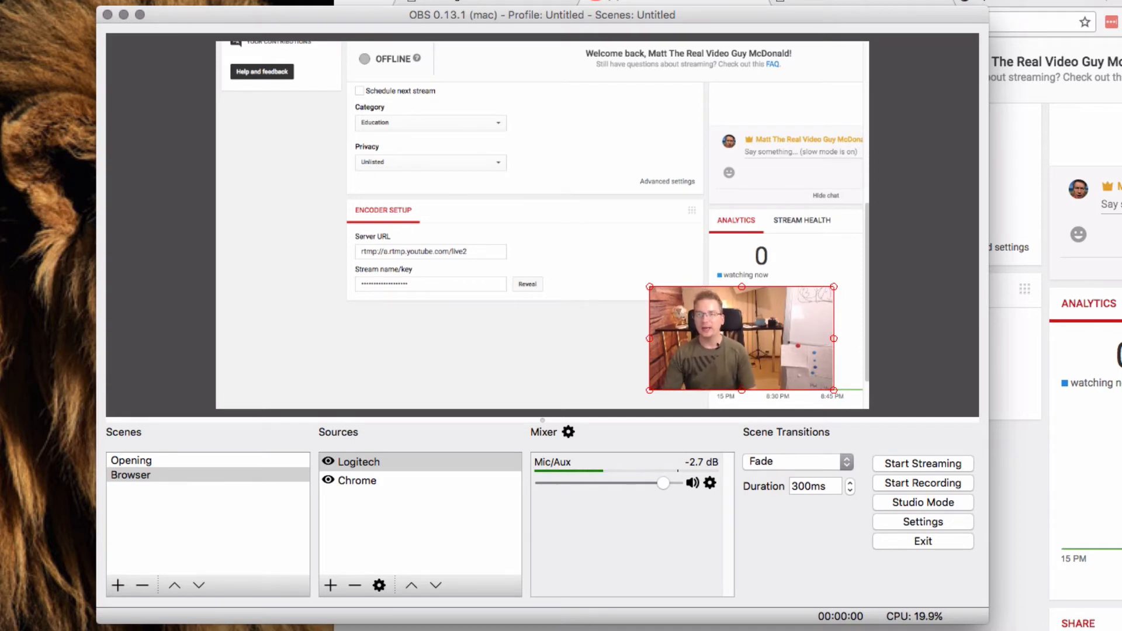
- Switch to the YouTube Live Dashboard and examine the stream's share link, especially the video ID at its end
left_click(663, 2)
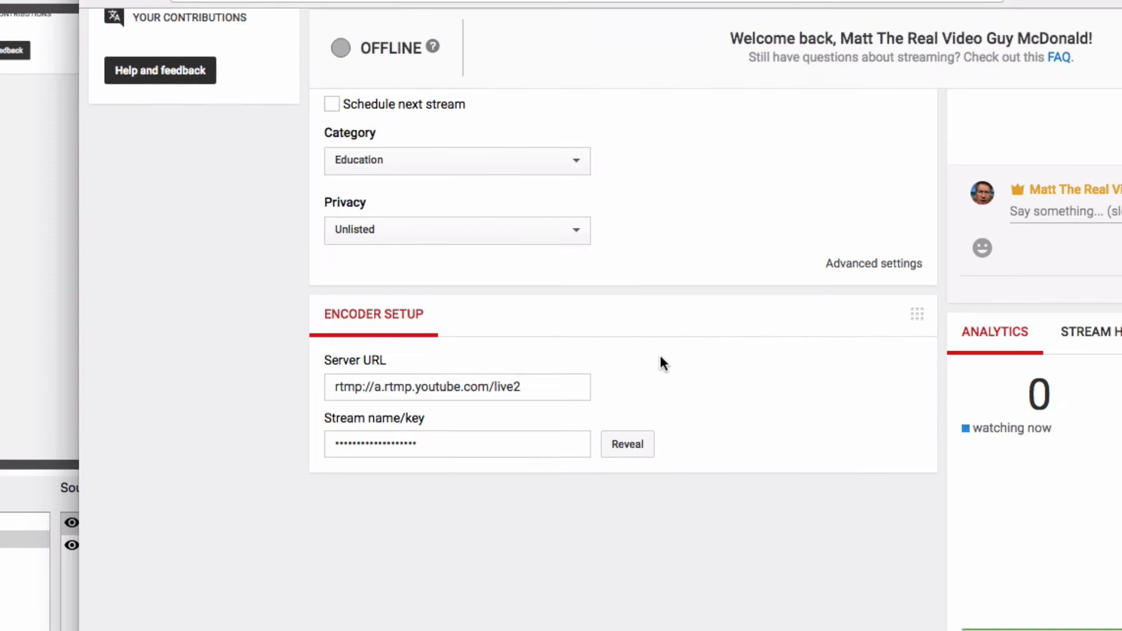
scroll(660, 355, "up", 10)
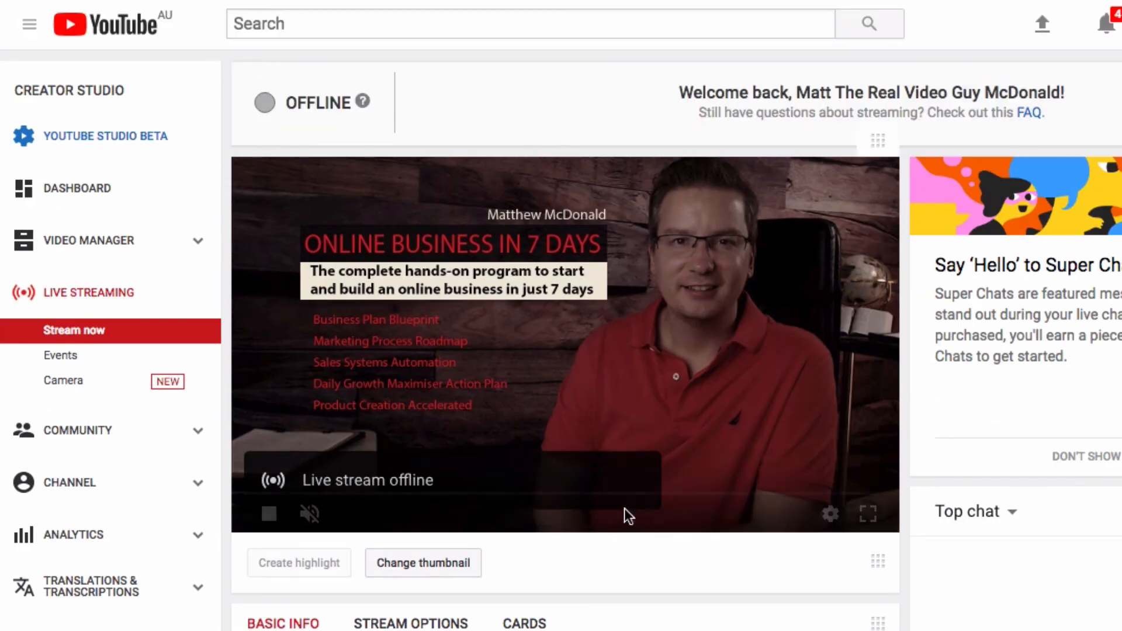
scroll(619, 493, "down", 9)
scroll(678, 502, "down", 5)
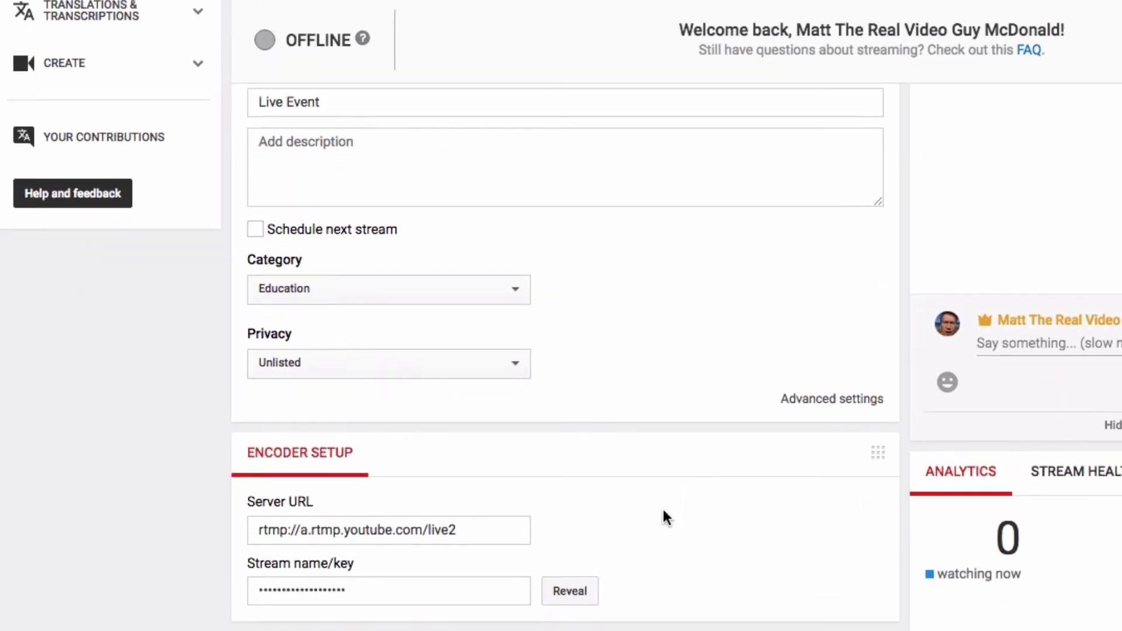
scroll(655, 496, "down", 1)
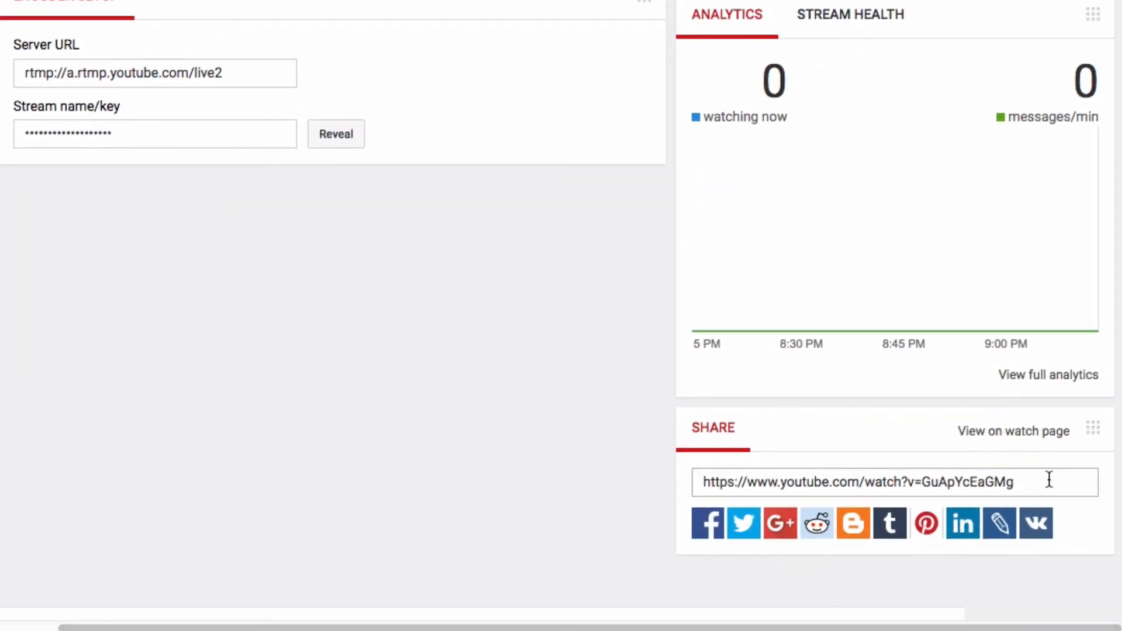
left_click_drag(1044, 482, 955, 477)
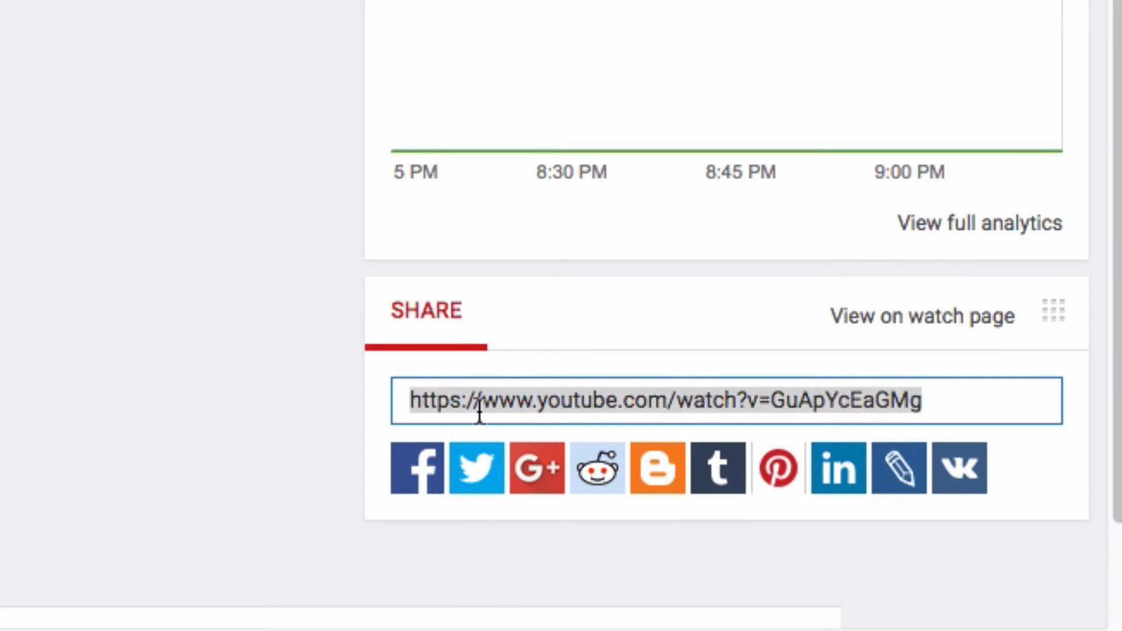
left_click(952, 390)
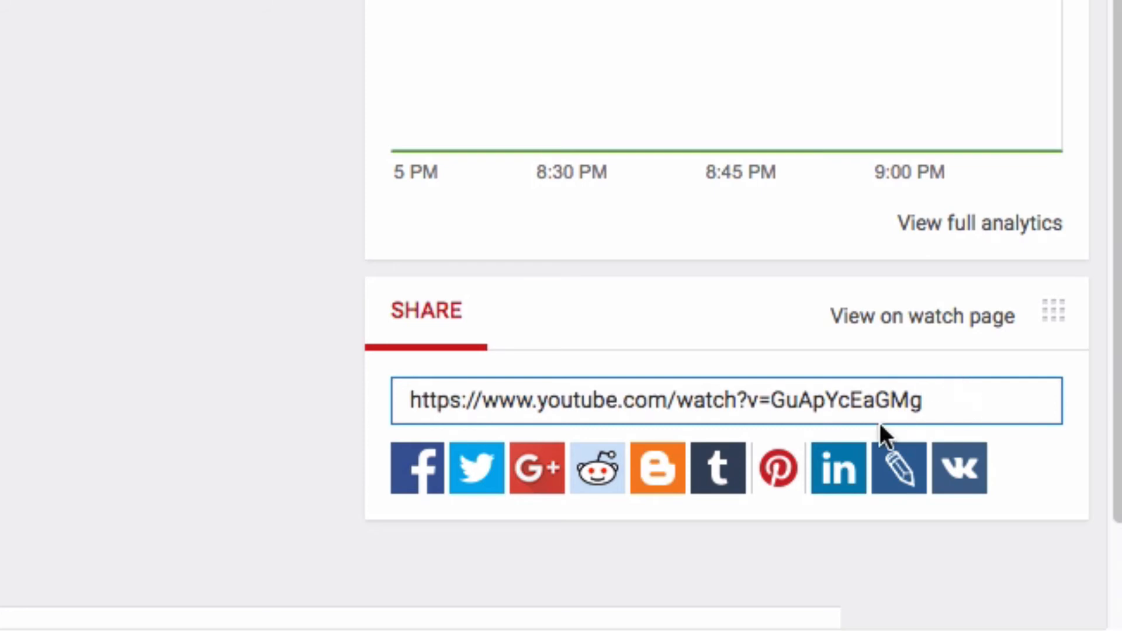
left_click(775, 400)
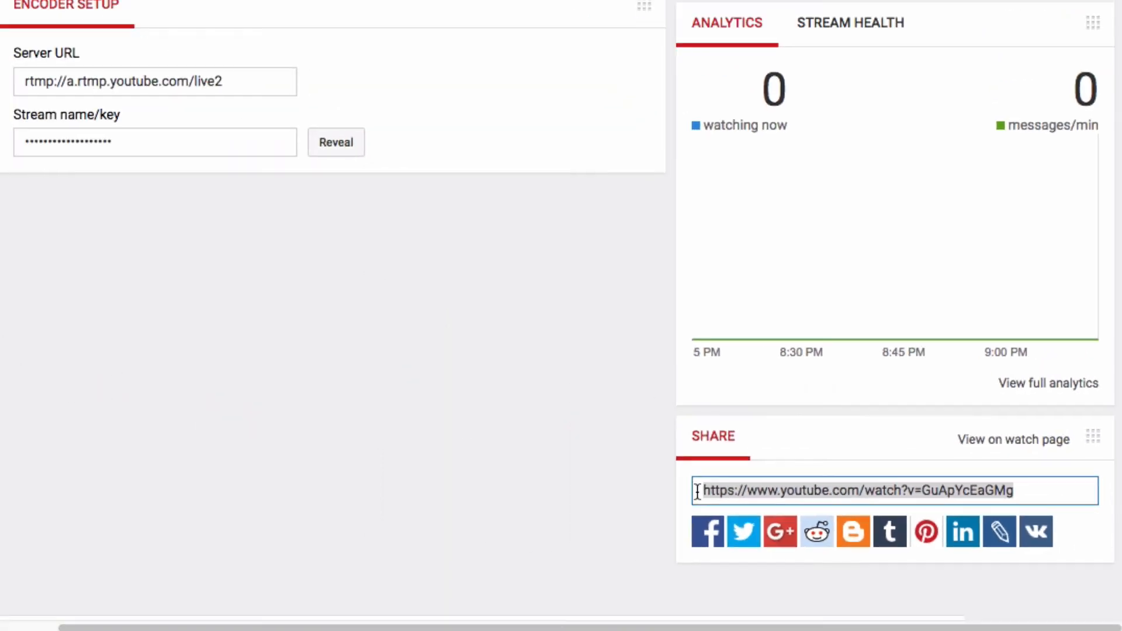
- Review the stream's Privacy options in the basic info and keep Unlisted selected
scroll(453, 440, "up", 7)
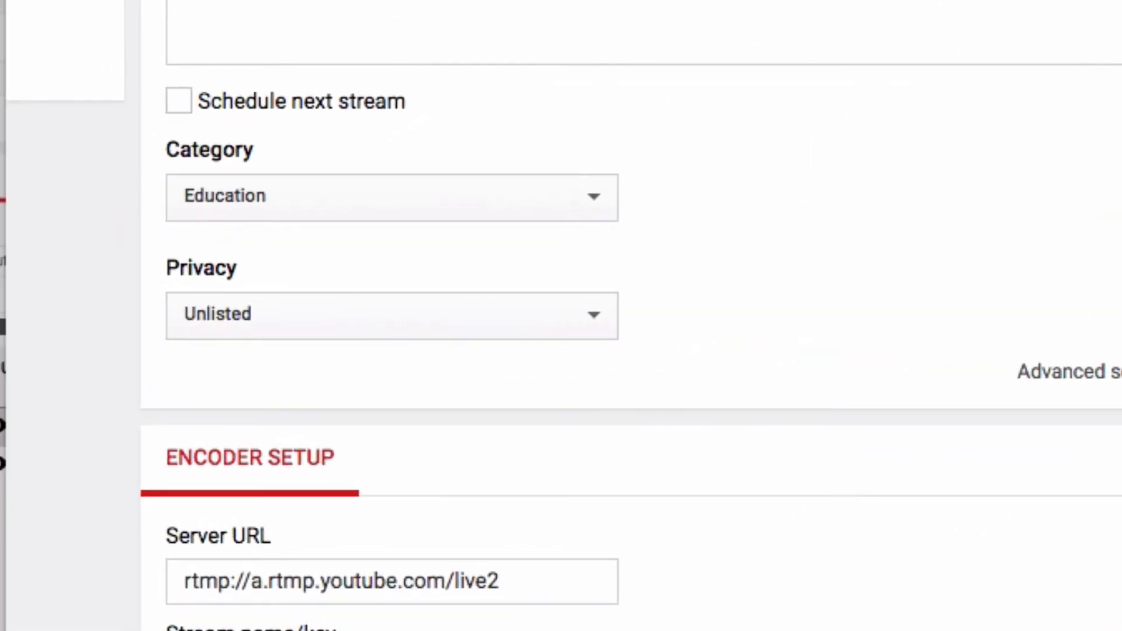
scroll(561, 316, "up", 1)
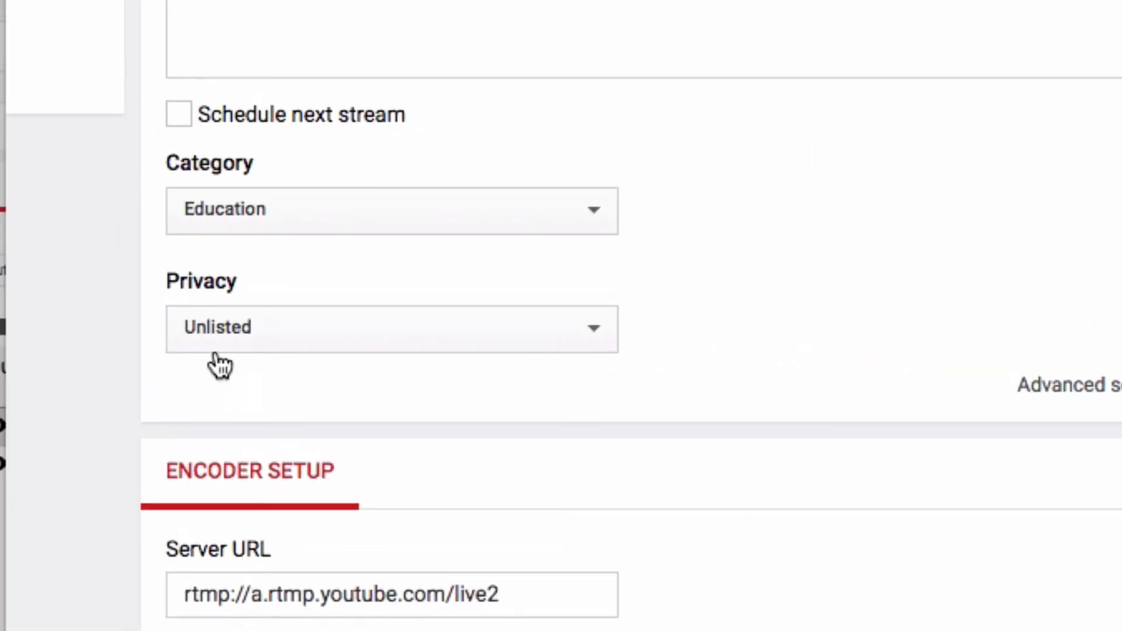
left_click(272, 327)
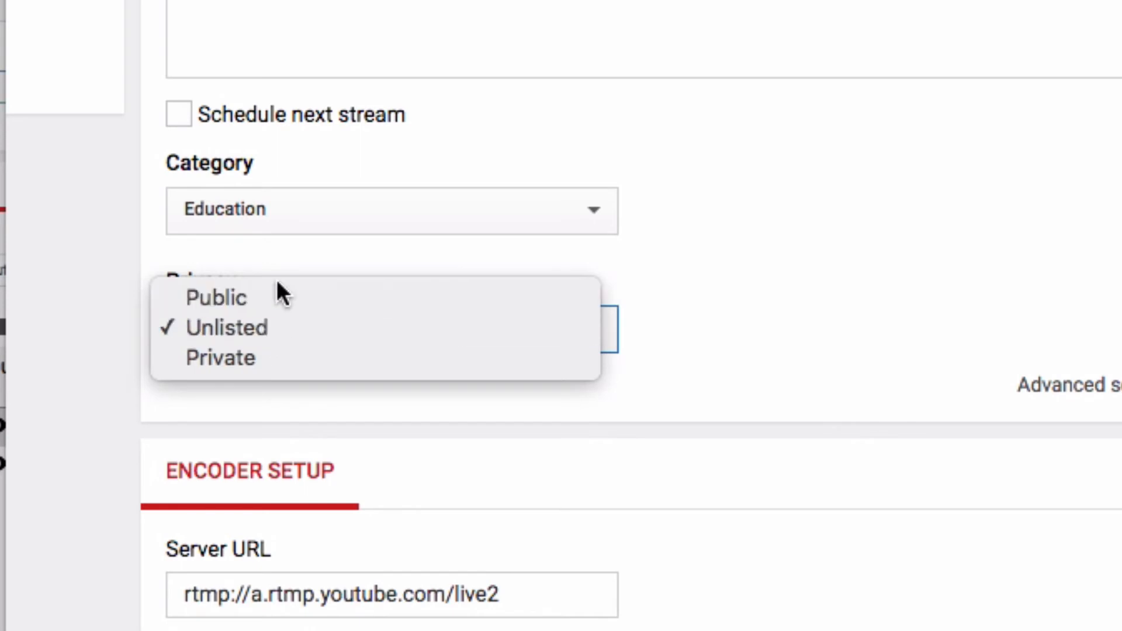
left_click(272, 340)
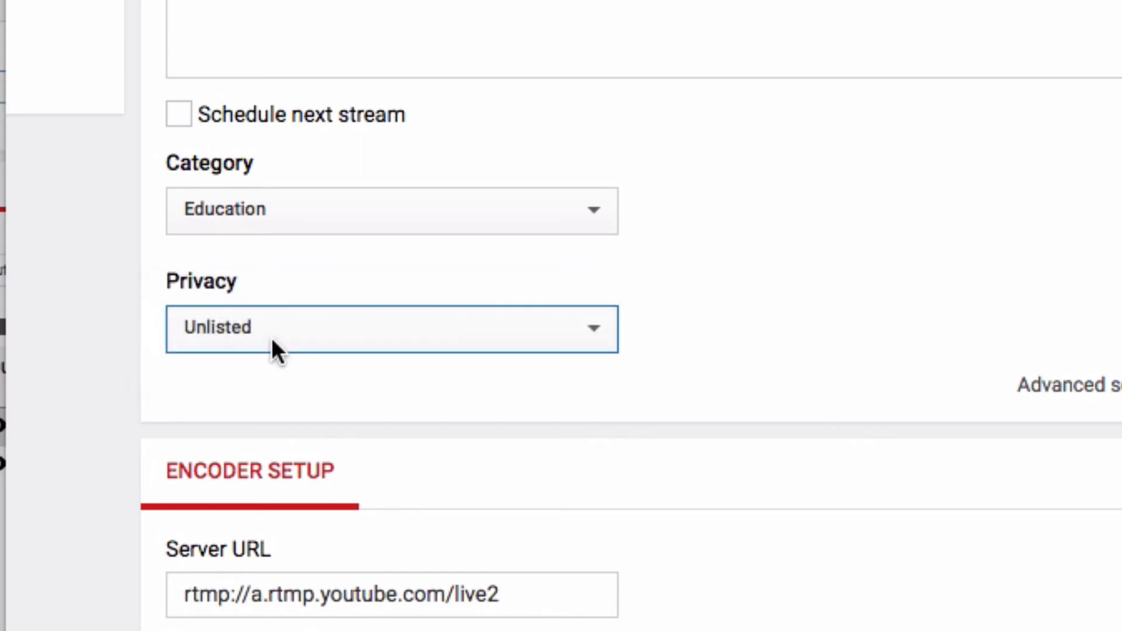
left_click(711, 342)
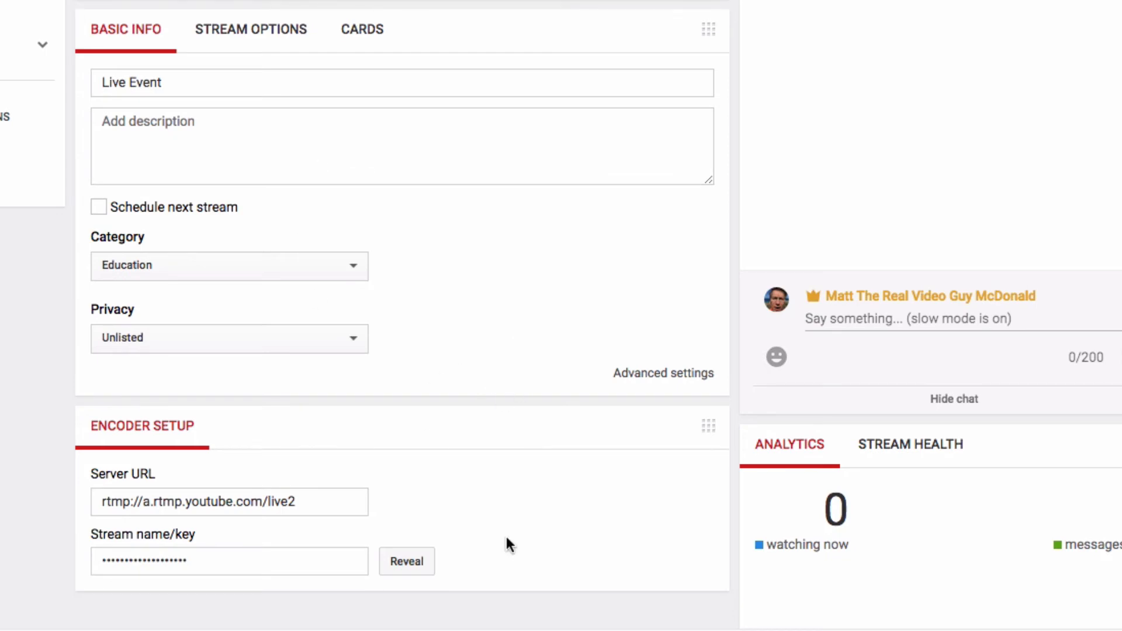
- Copy the video ID GuApYcEaGMg from the end of the stream's share link
scroll(476, 373, "down", 8)
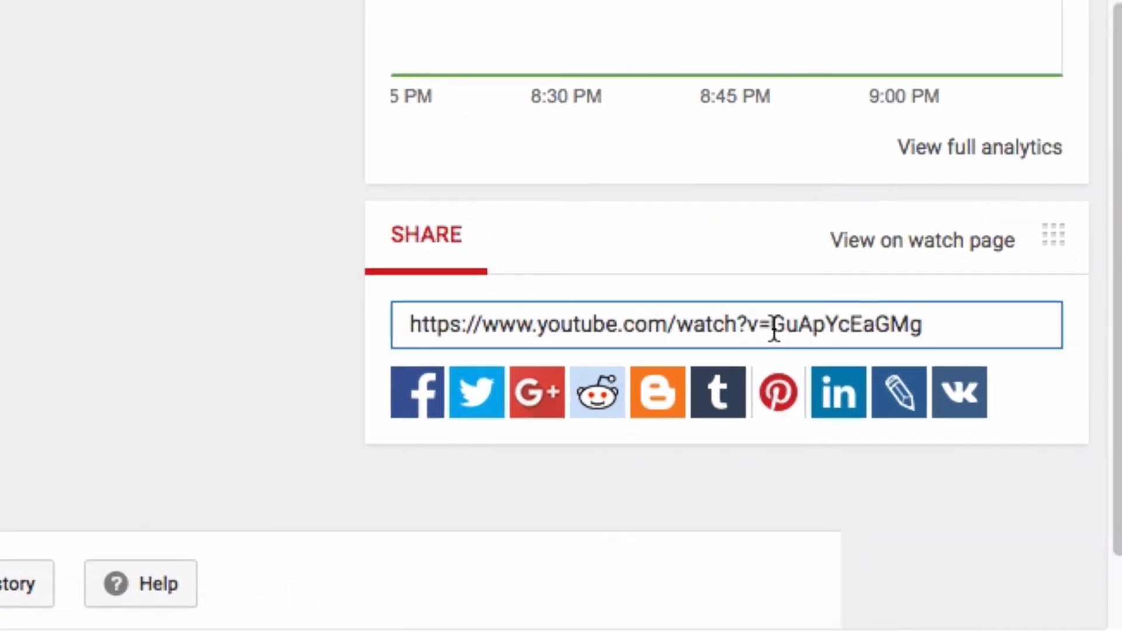
left_click_drag(980, 449, 1047, 448)
left_click_drag(884, 325, 929, 326)
key("super+c")
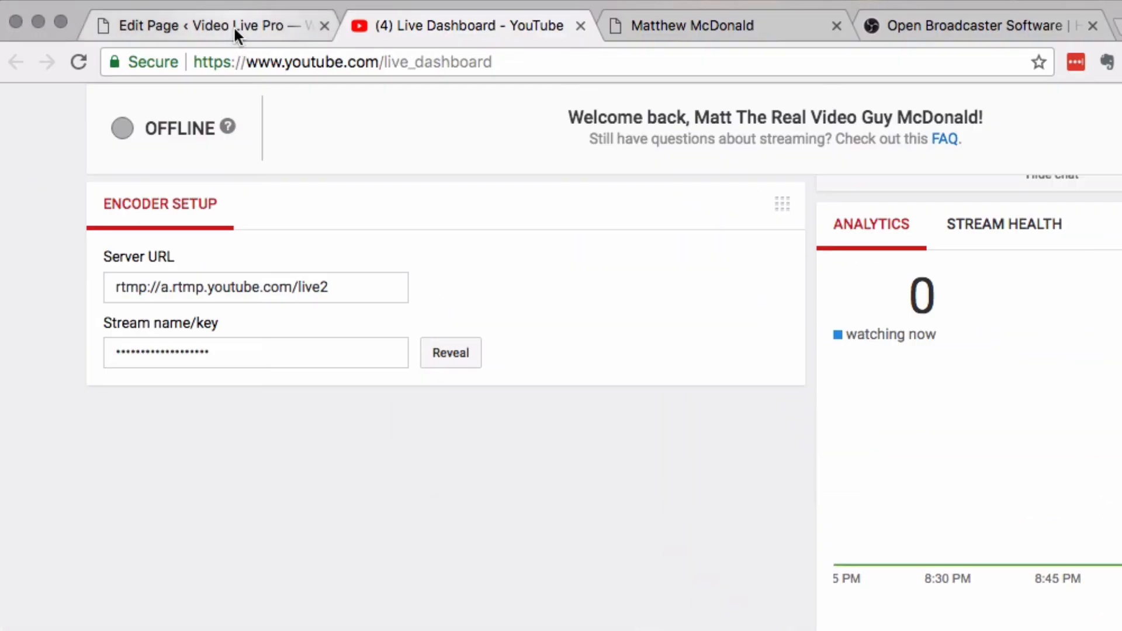
- Replace the YouTube Video ID on the Video Live Pro edit page with the copied ID GuApYcEaGMg
left_click(233, 26)
scroll(497, 517, "up", 10)
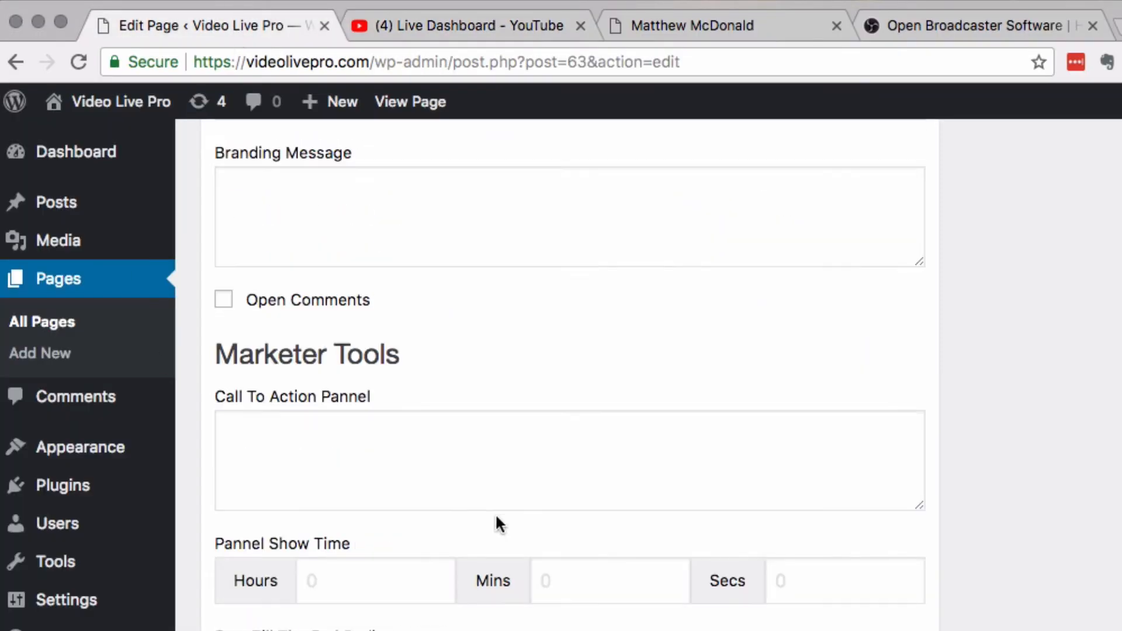
left_click(373, 414)
key("super+a")
key("BackSpace")
key("super+v")
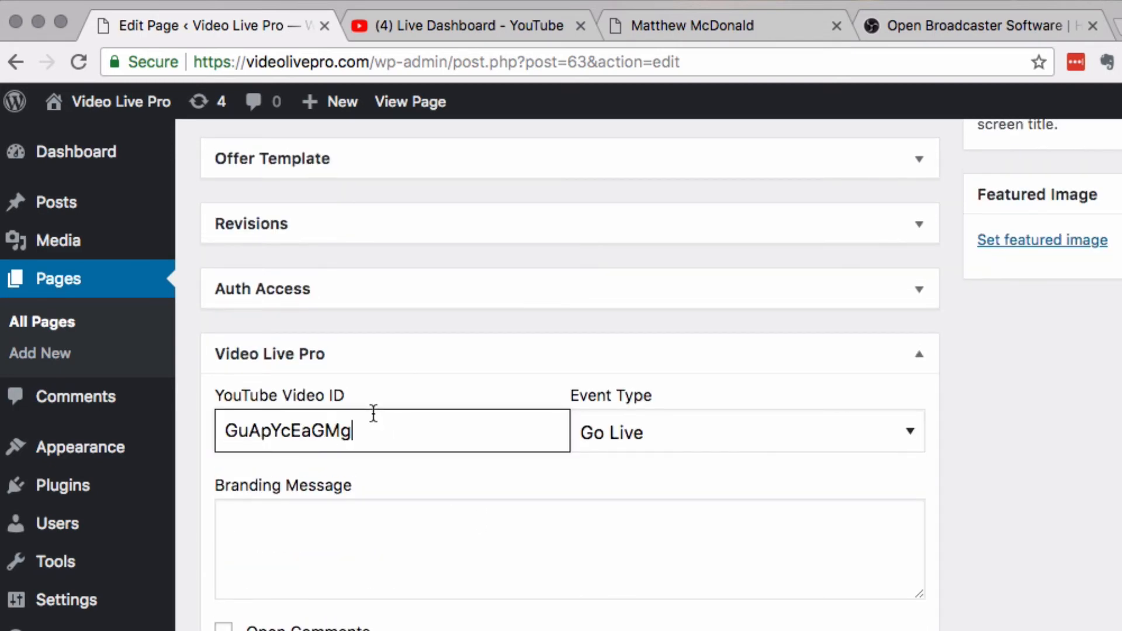
- Check the page's YouTube Video ID and Event Type, keeping the Go Live event type
scroll(439, 445, "up", 12)
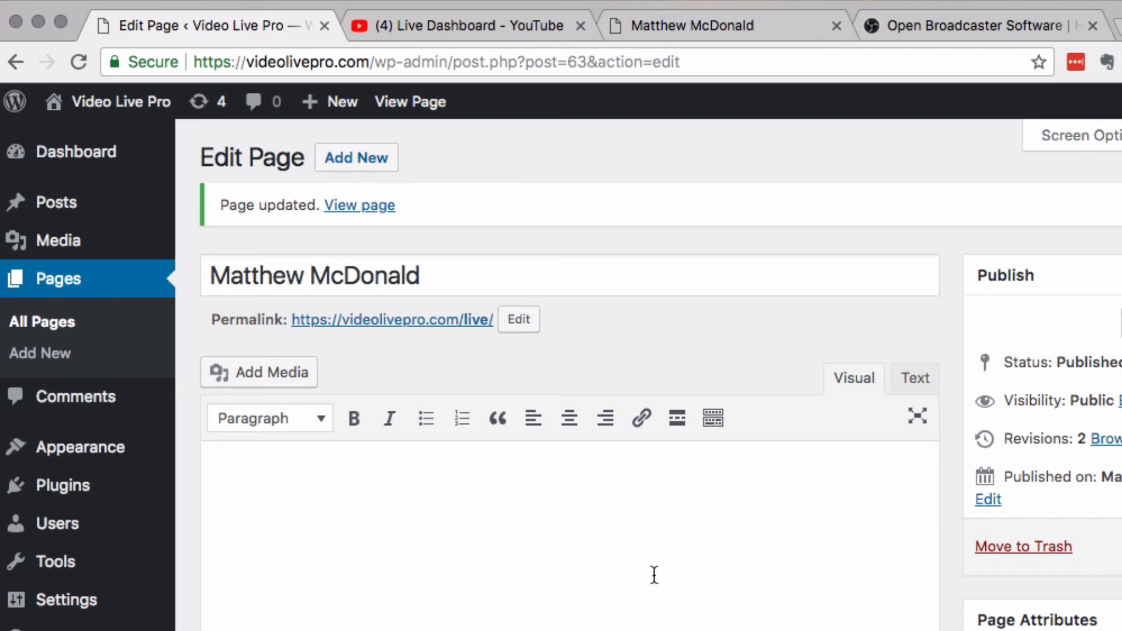
scroll(653, 575, "down", 12)
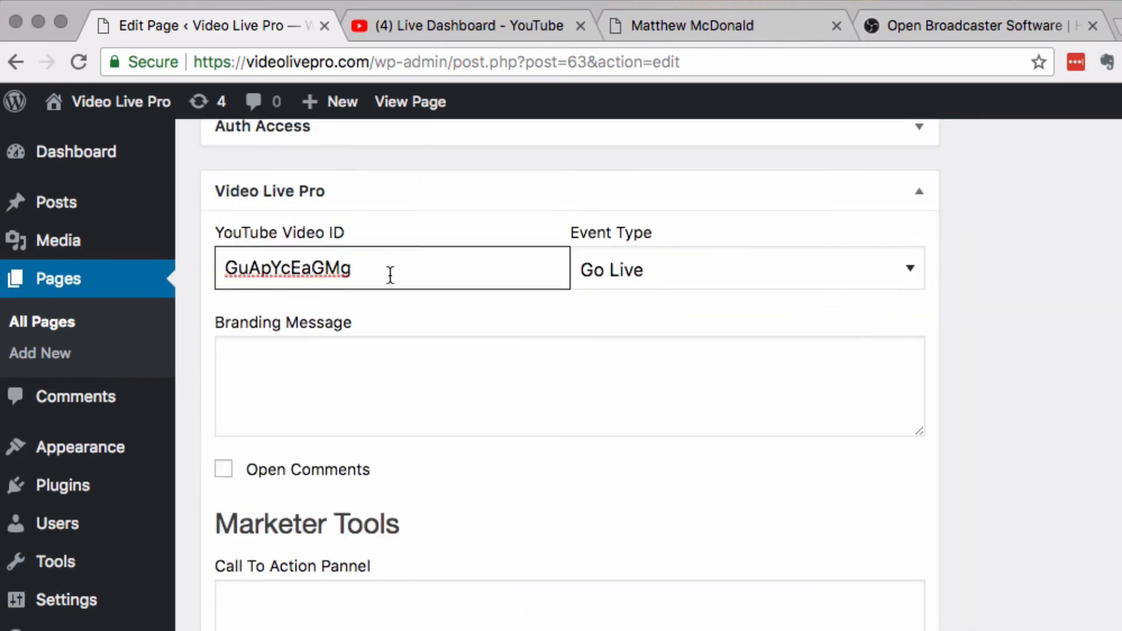
left_click_drag(346, 275, 224, 273)
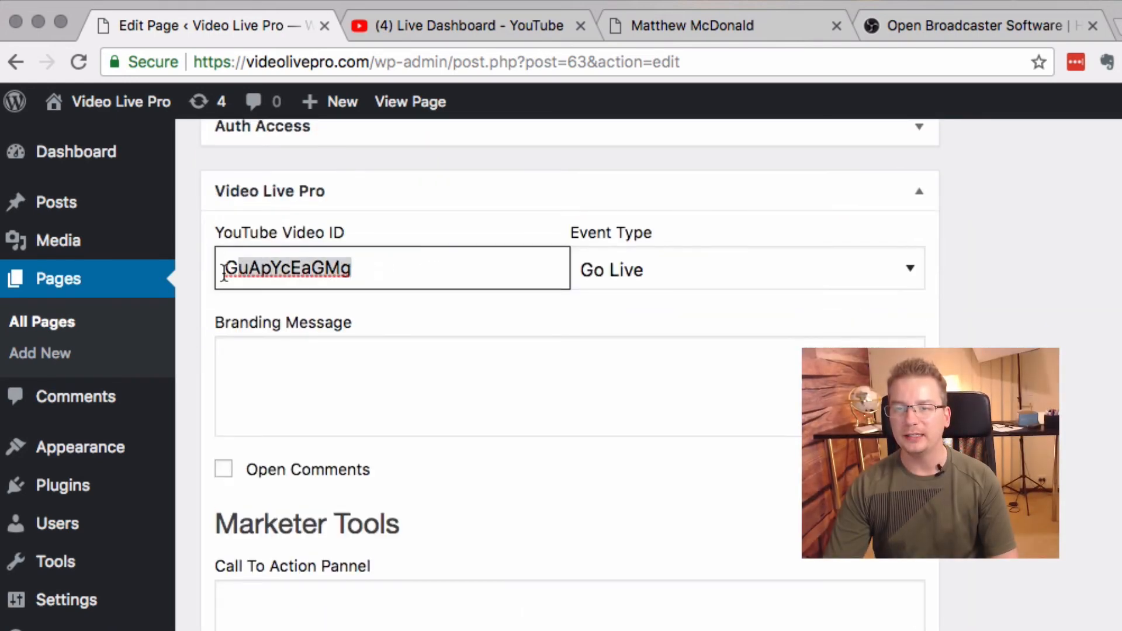
left_click(404, 269)
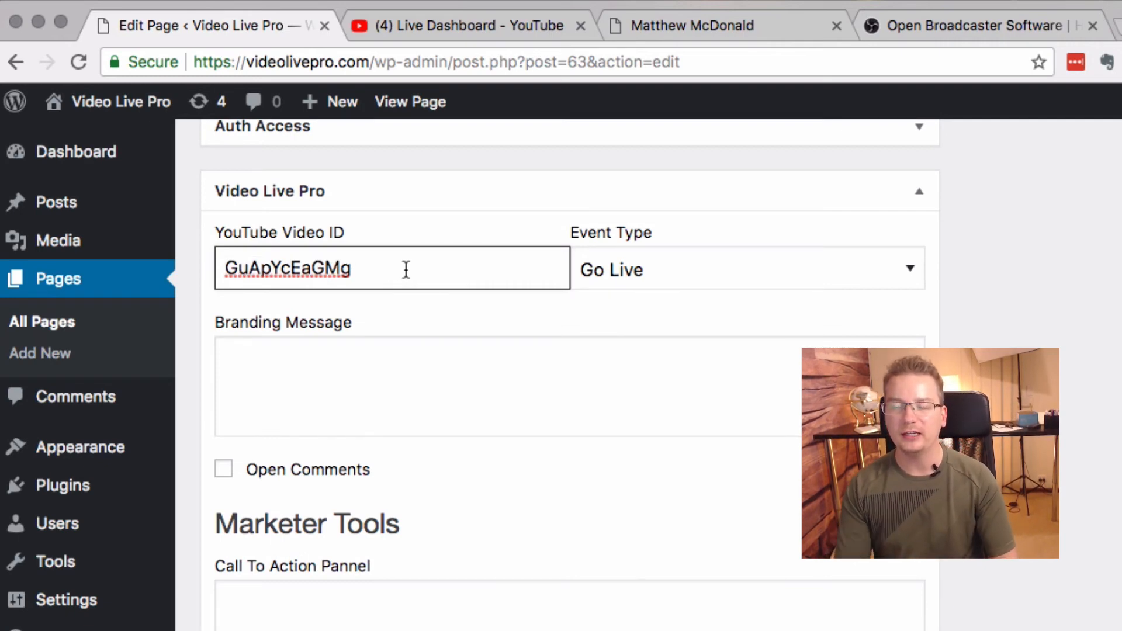
left_click(632, 275)
left_click(637, 275)
- Update the published Video Live Pro page to save its live stream settings
scroll(871, 327, "down", 1)
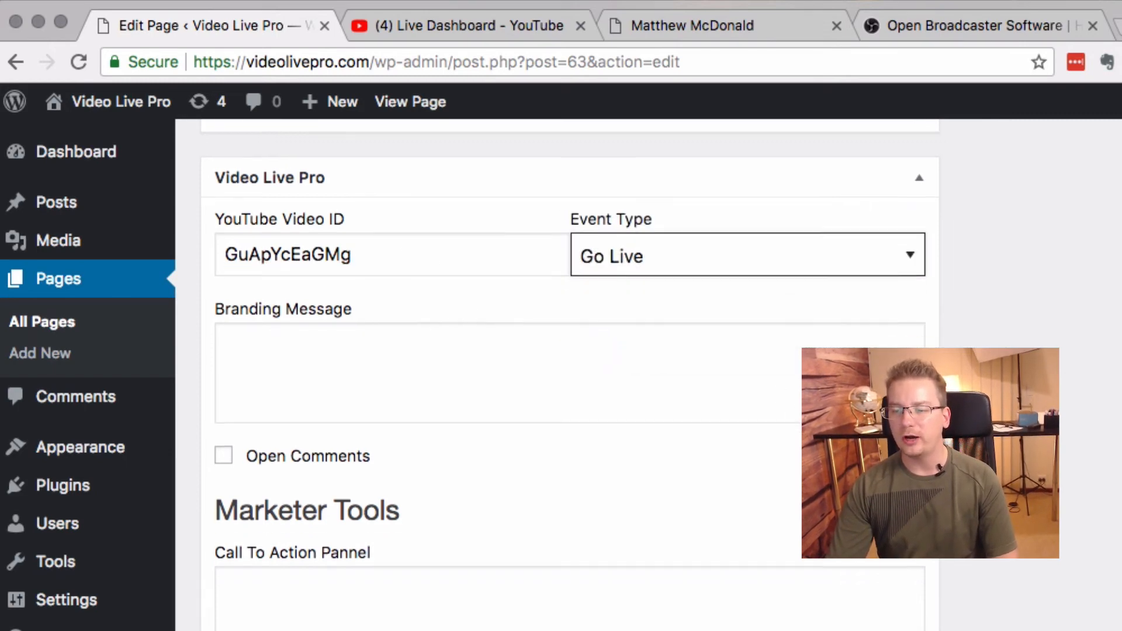
scroll(569, 374, "down", 2)
scroll(570, 374, "down", 2)
scroll(570, 374, "up", 15)
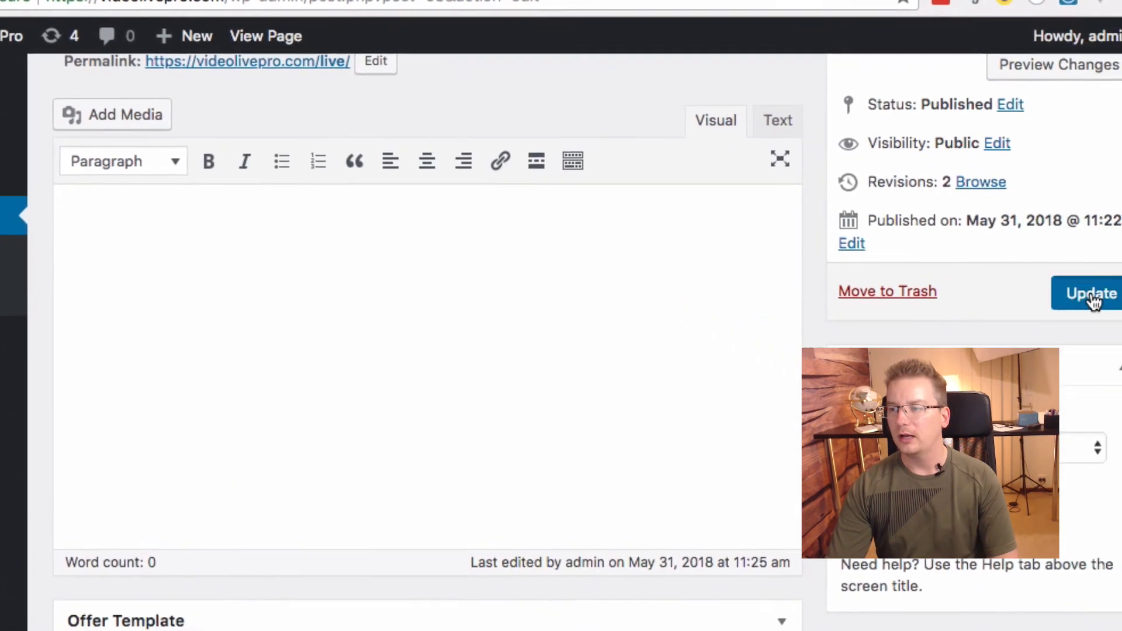
left_click(1092, 299)
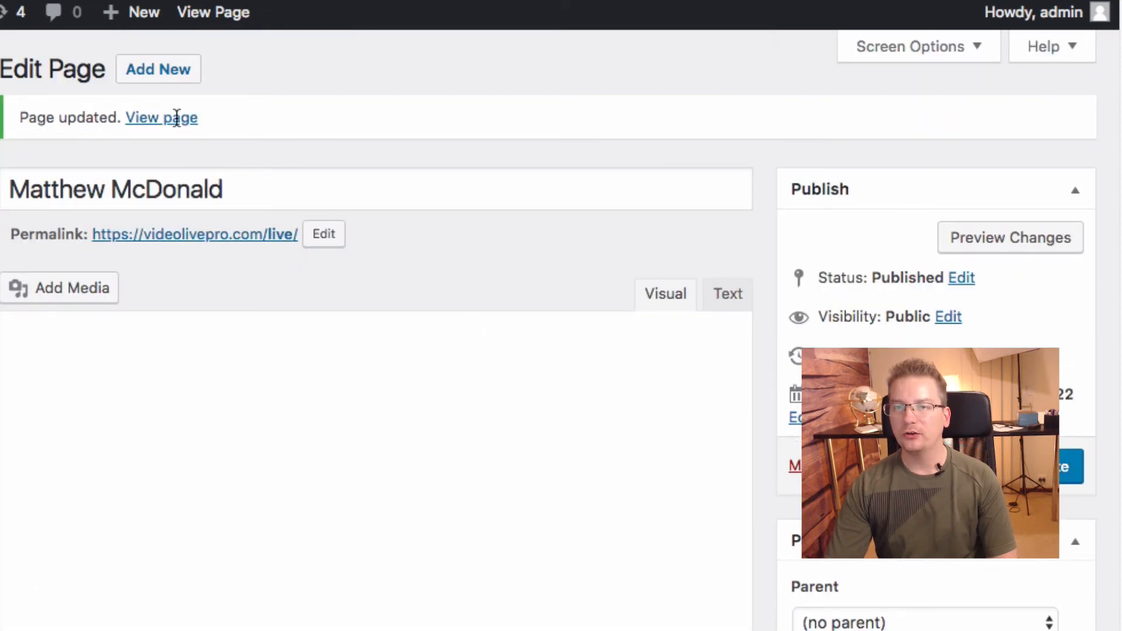
- Switch to OBS and start streaming to YouTube
key("super+Tab")
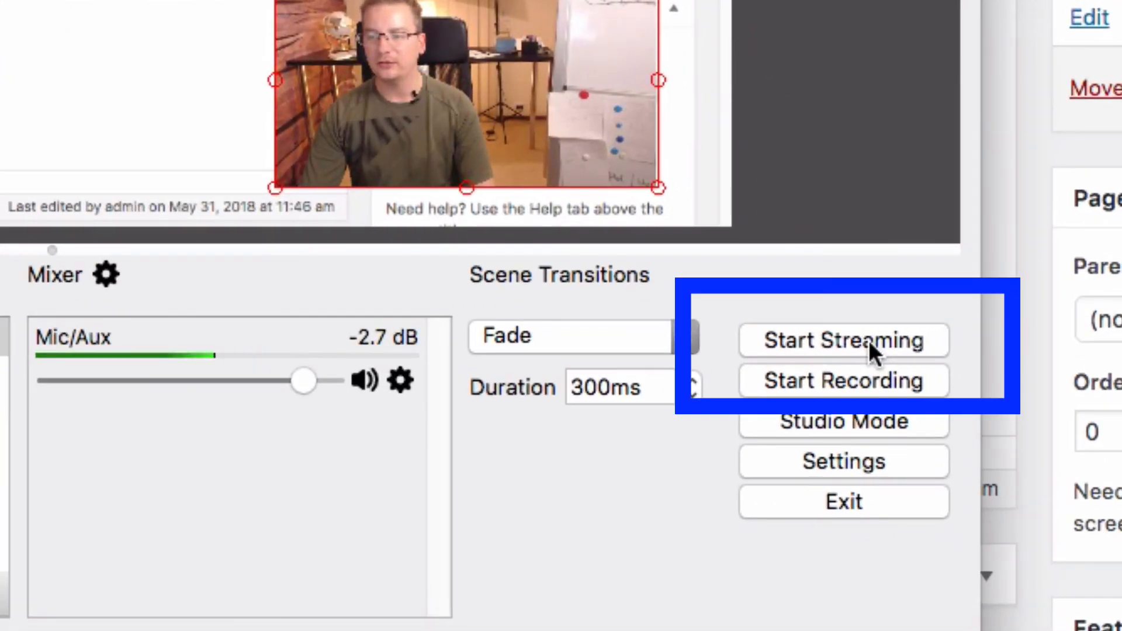
left_click(864, 340)
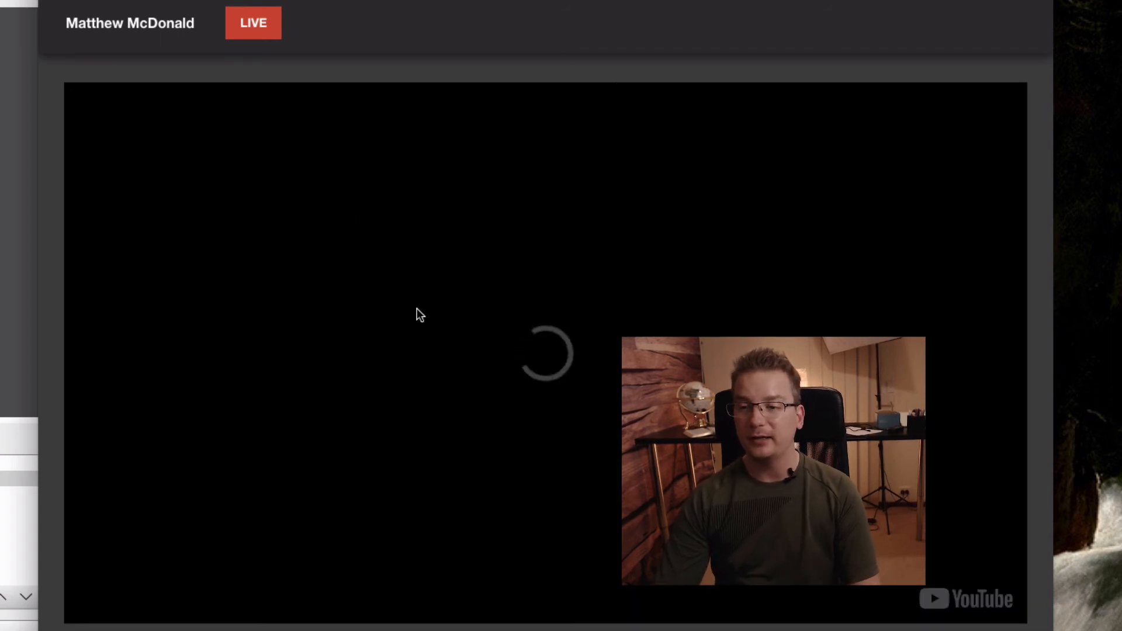
- Switch the live output to the Opening scene and back to the Browser scene
left_click_drag(17, 0, 65, 0)
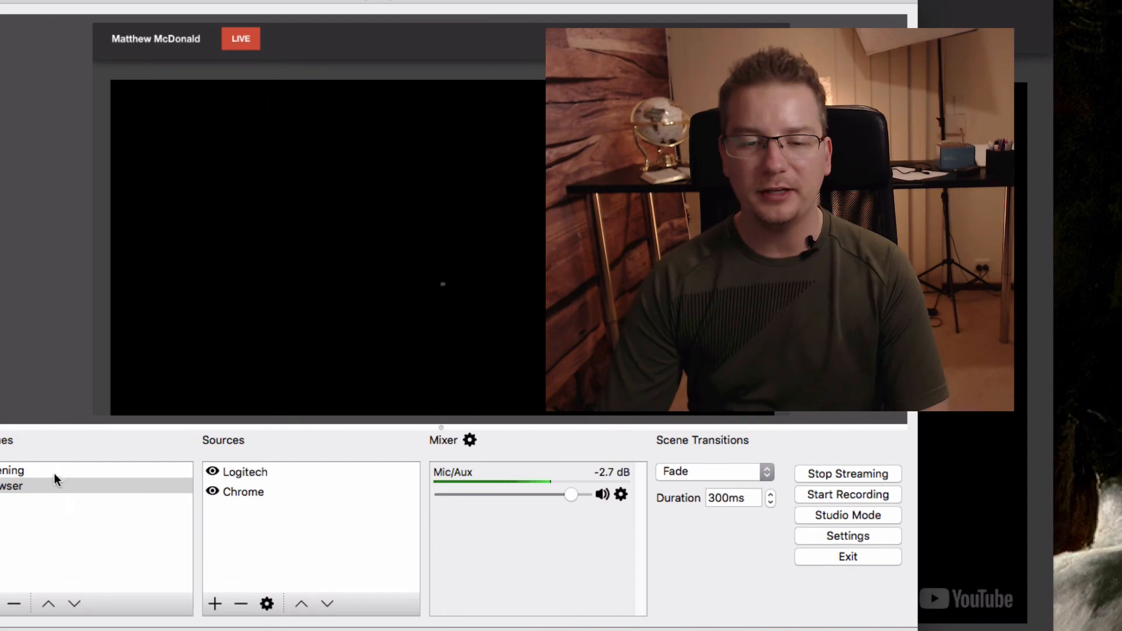
left_click(104, 471)
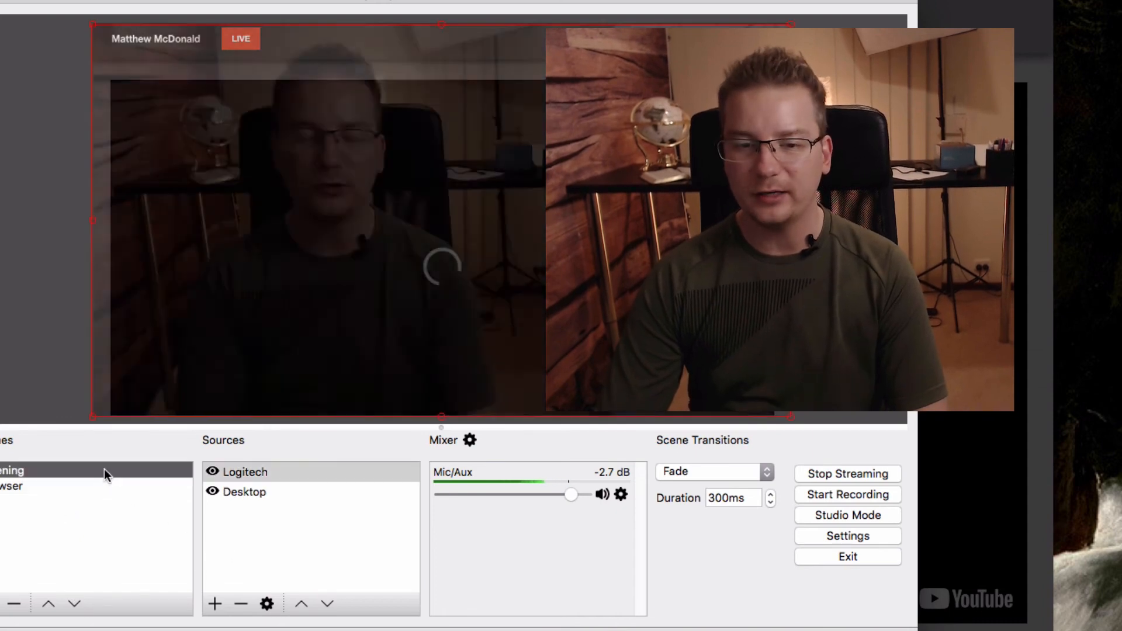
left_click(104, 479)
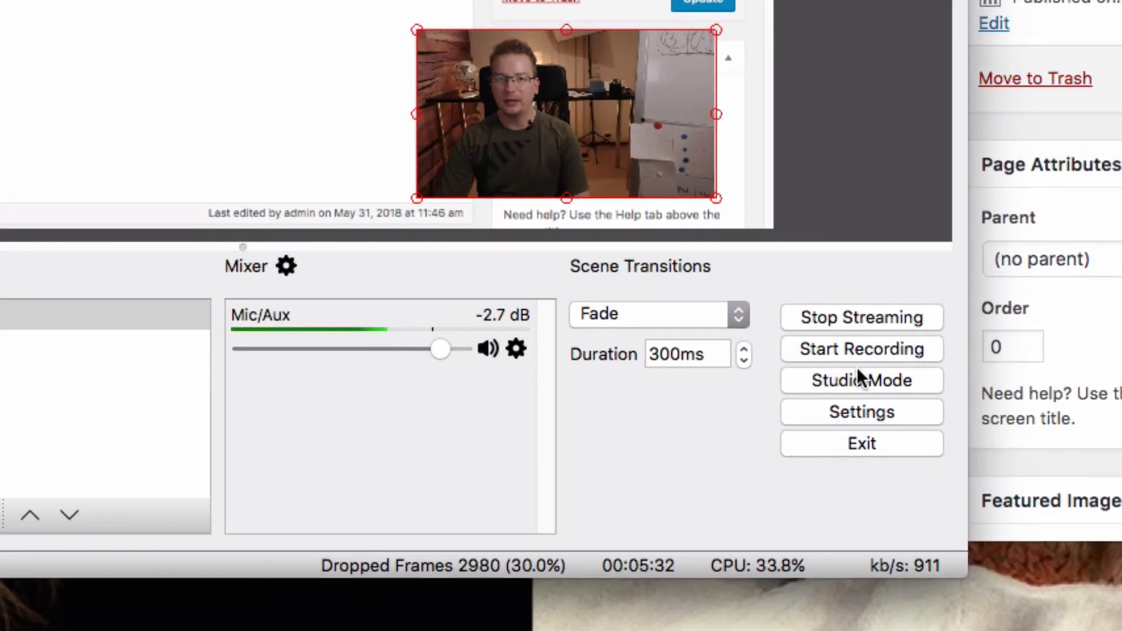
- Stop the OBS stream and return to the Video Live Pro page editor in Chrome
left_click(854, 318)
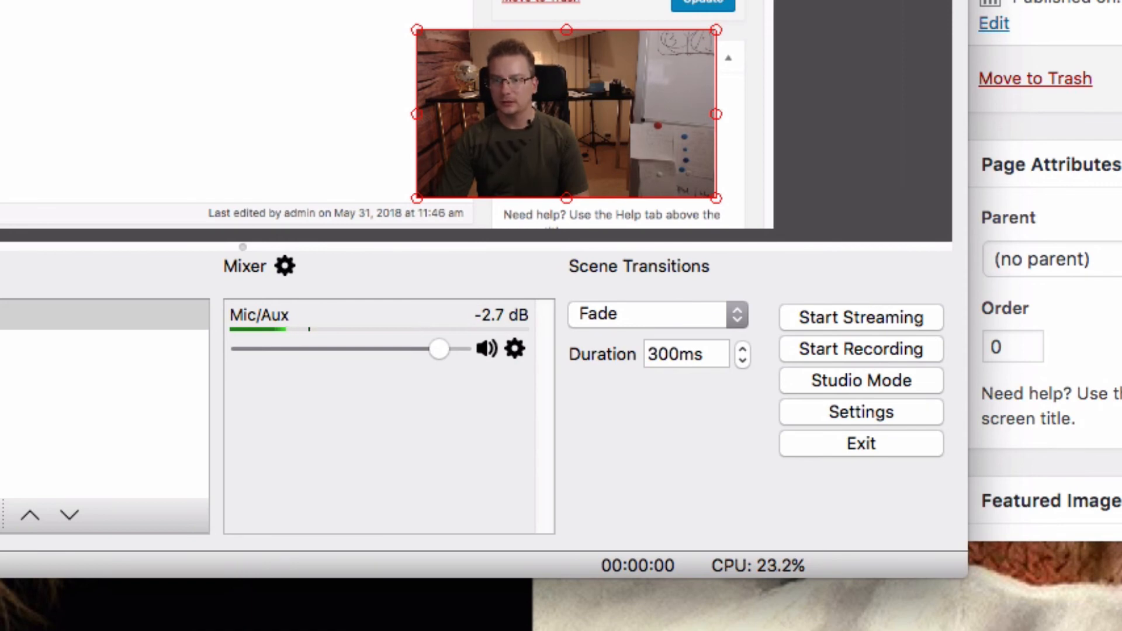
left_click_drag(1017, 3, 1058, 0)
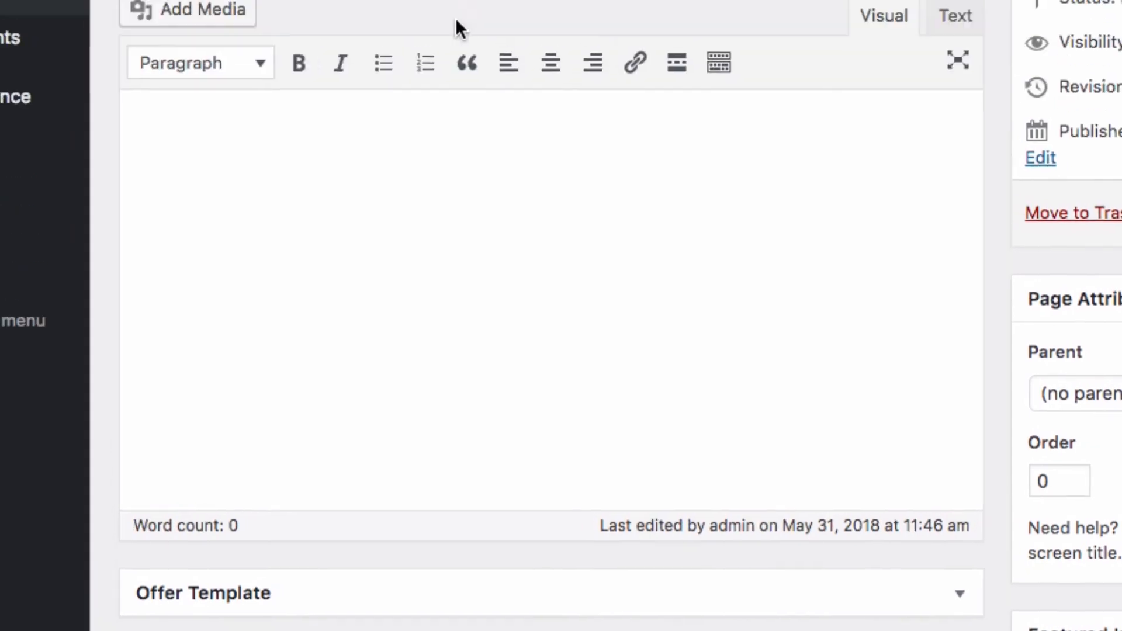
- Review the Event Type options in the page's Video Live Pro settings and keep Go Live
scroll(634, 288, "up", 5)
scroll(554, 276, "down", 8)
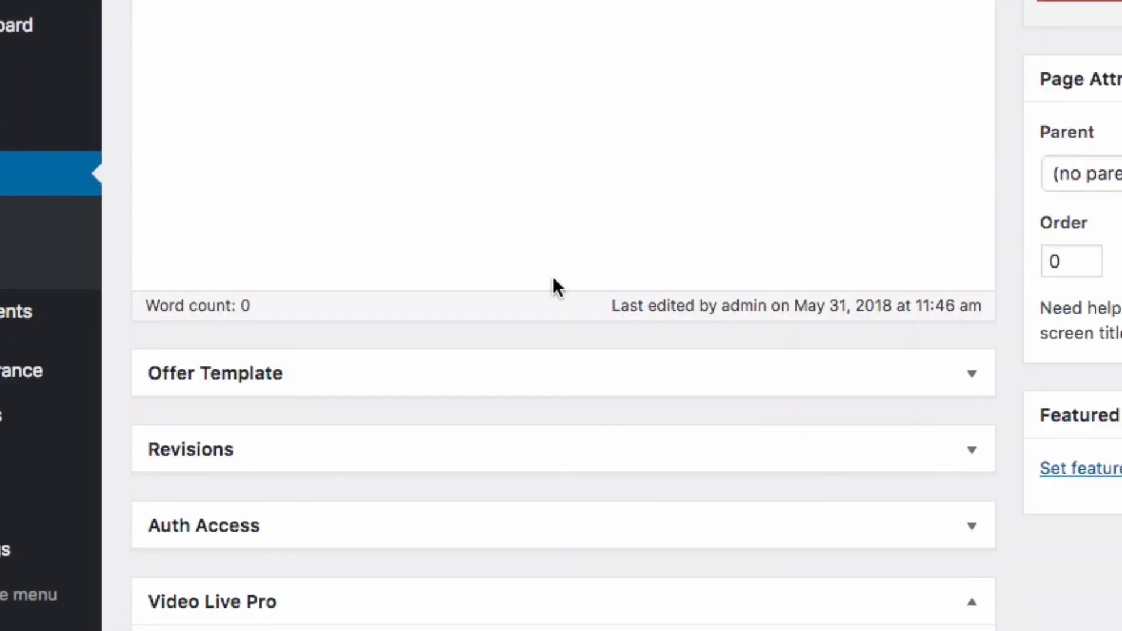
scroll(553, 276, "up", 10)
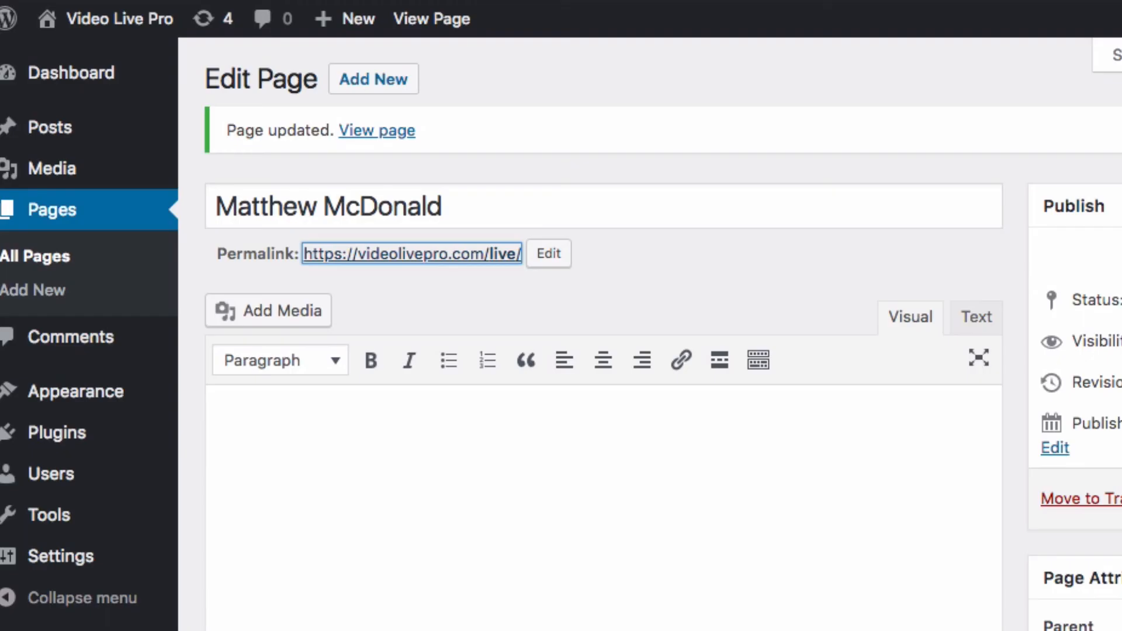
scroll(731, 564, "down", 10)
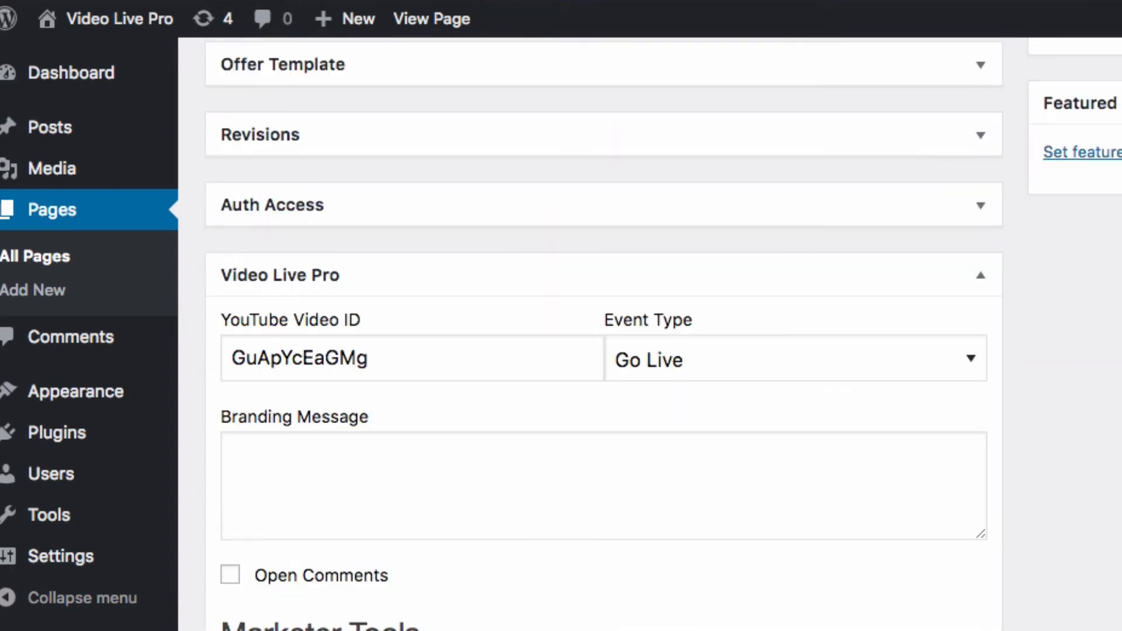
left_click(723, 357)
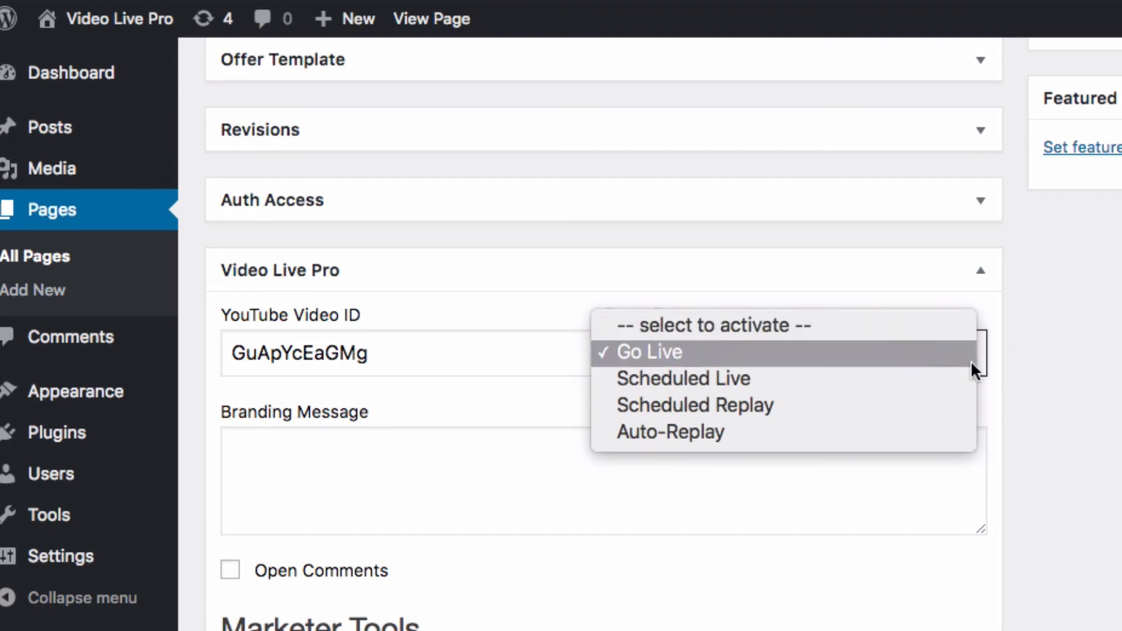
left_click(1091, 372)
left_click(1105, 415)
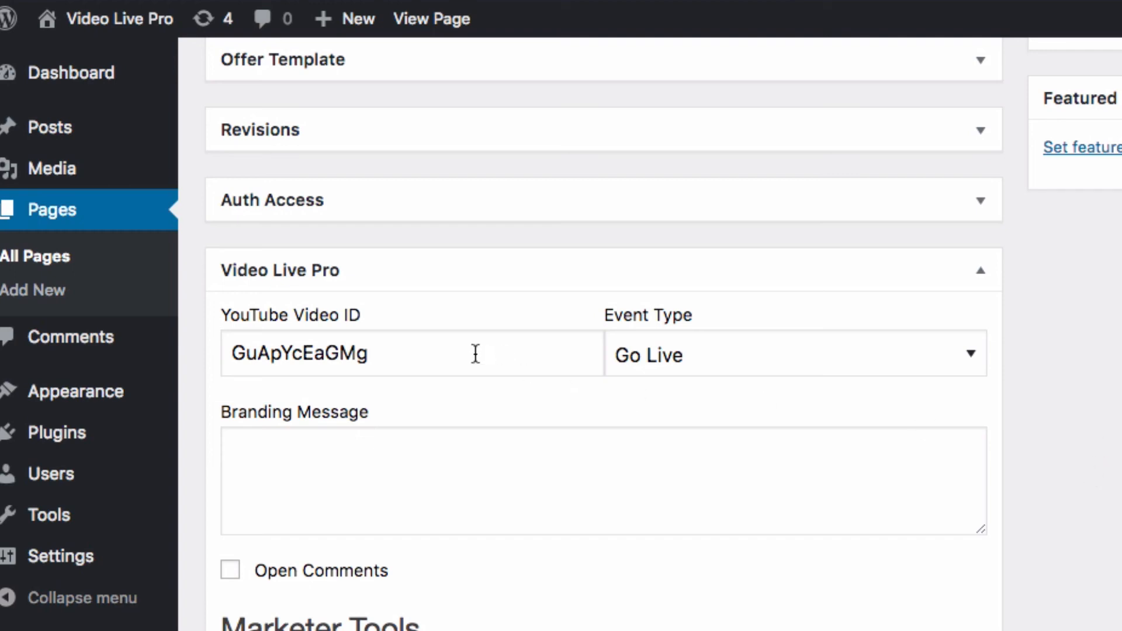
left_click(405, 353)
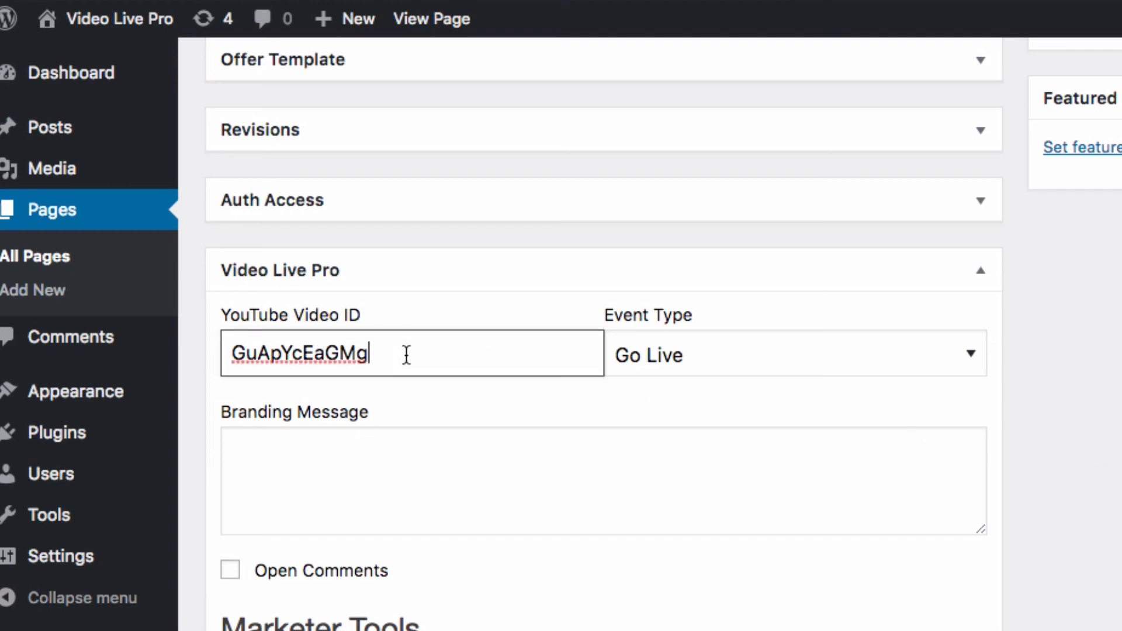
left_click(589, 449)
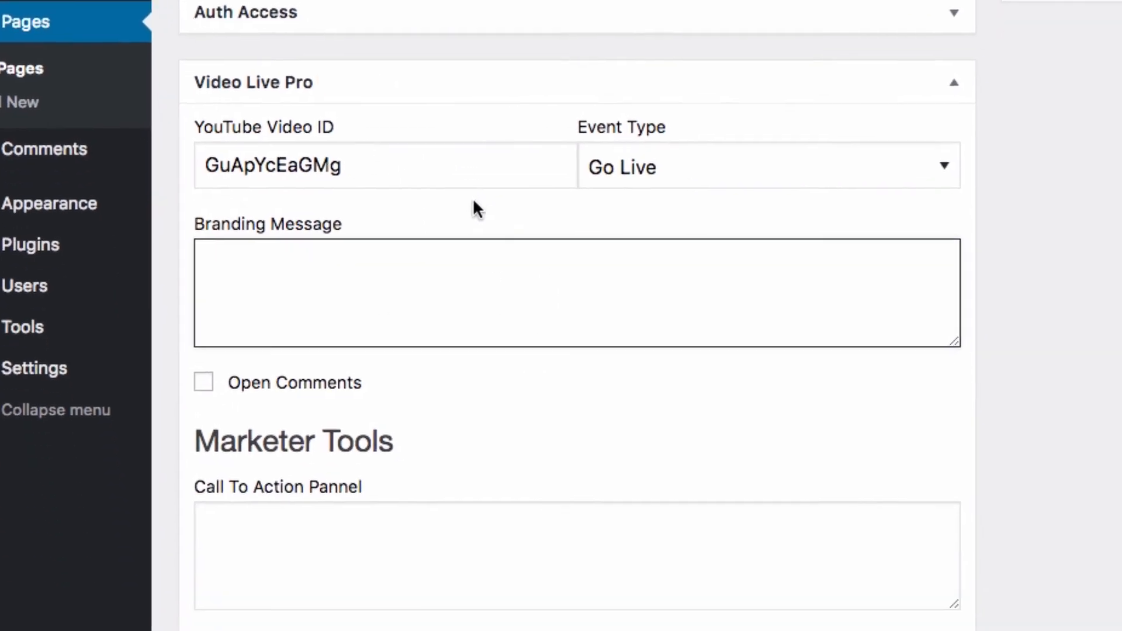
scroll(570, 316, "down", 10)
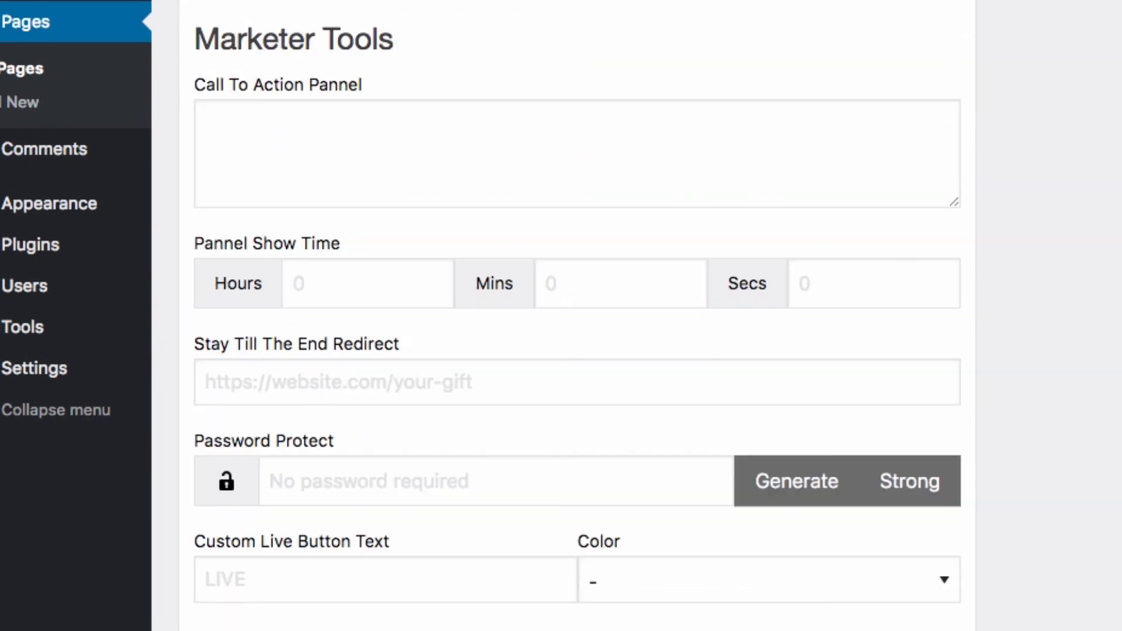
- Switch to YouTube's Stream now page and copy the watch link from its Share section
left_click(350, 596)
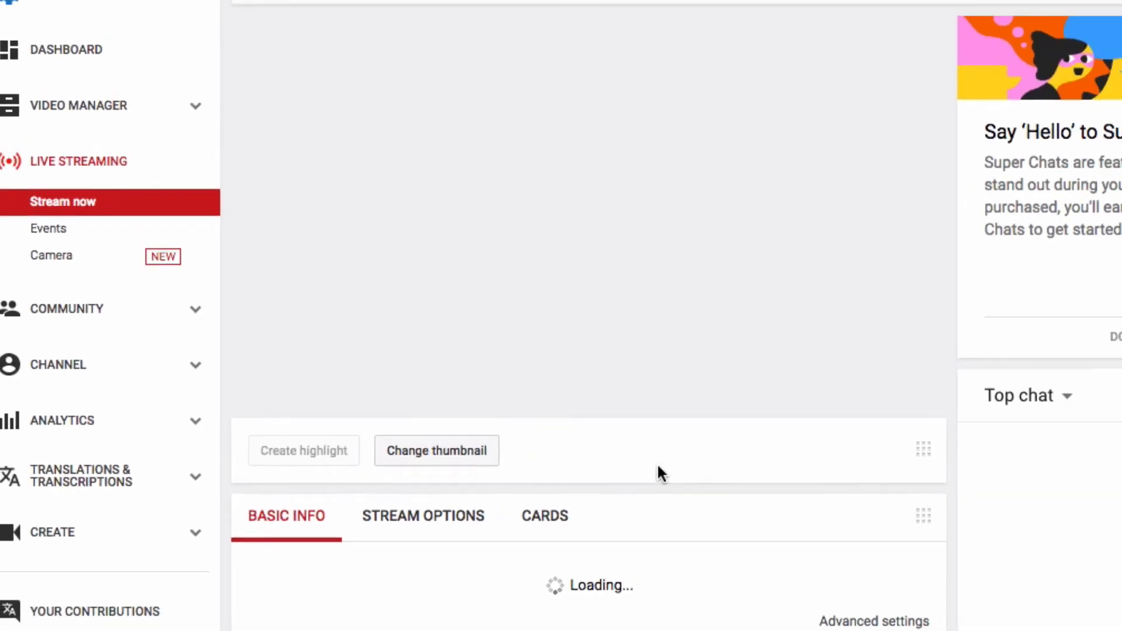
scroll(588, 445, "down", 10)
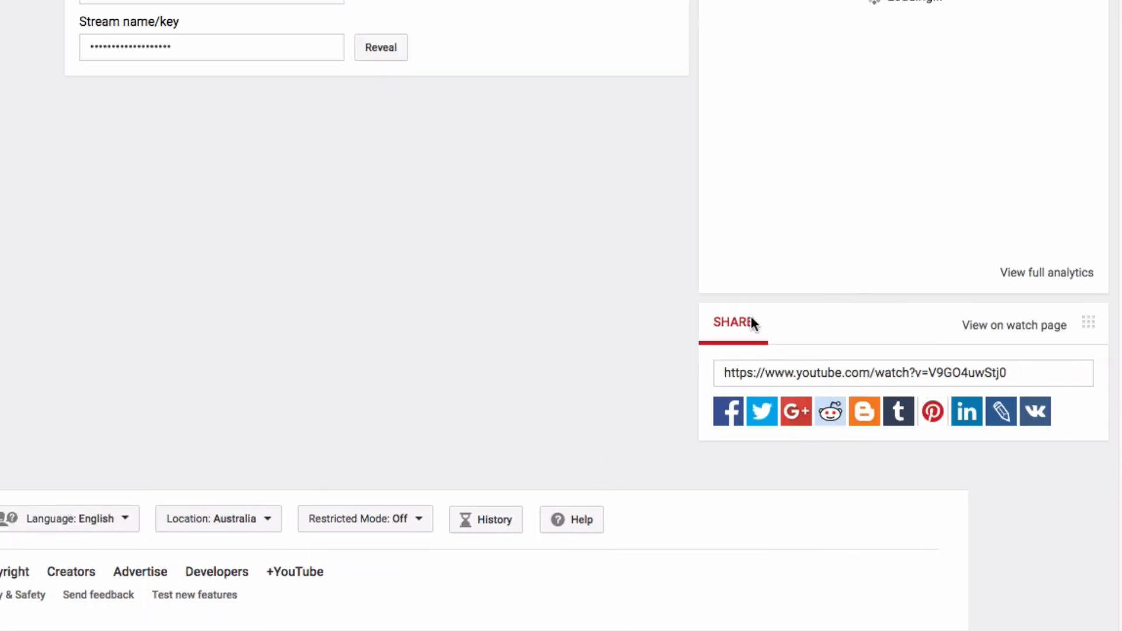
left_click(967, 372)
key("super+c")
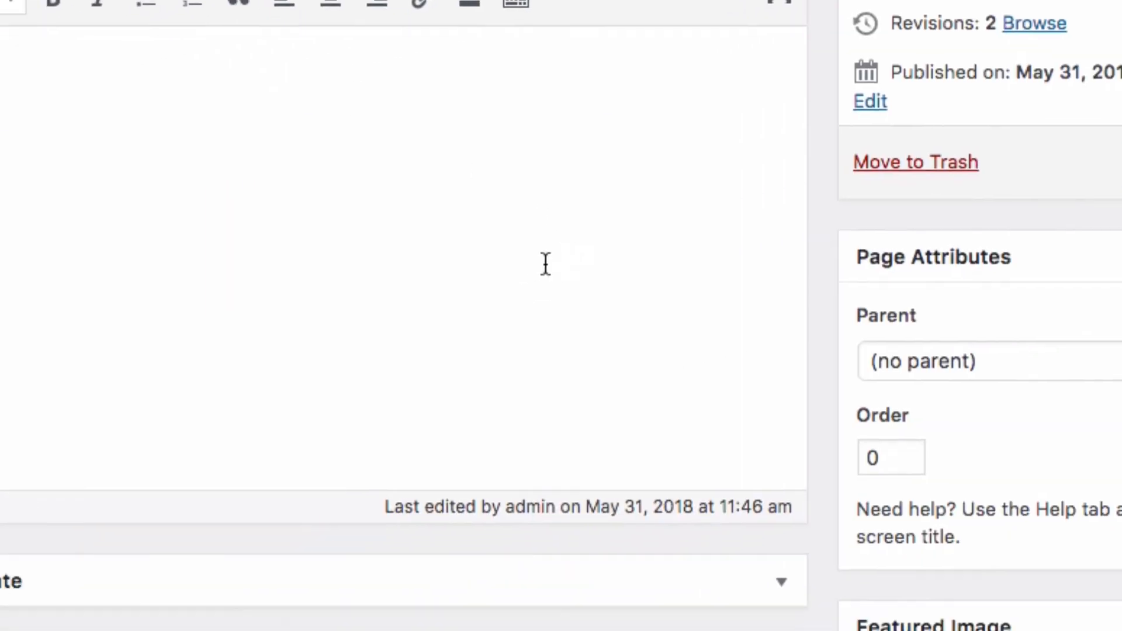
- Try replacing the page's YouTube Video ID with V9GO4uwStj0 from the copied link, and undo the replacement
left_click(343, 432)
key("super+a")
key("super+v")
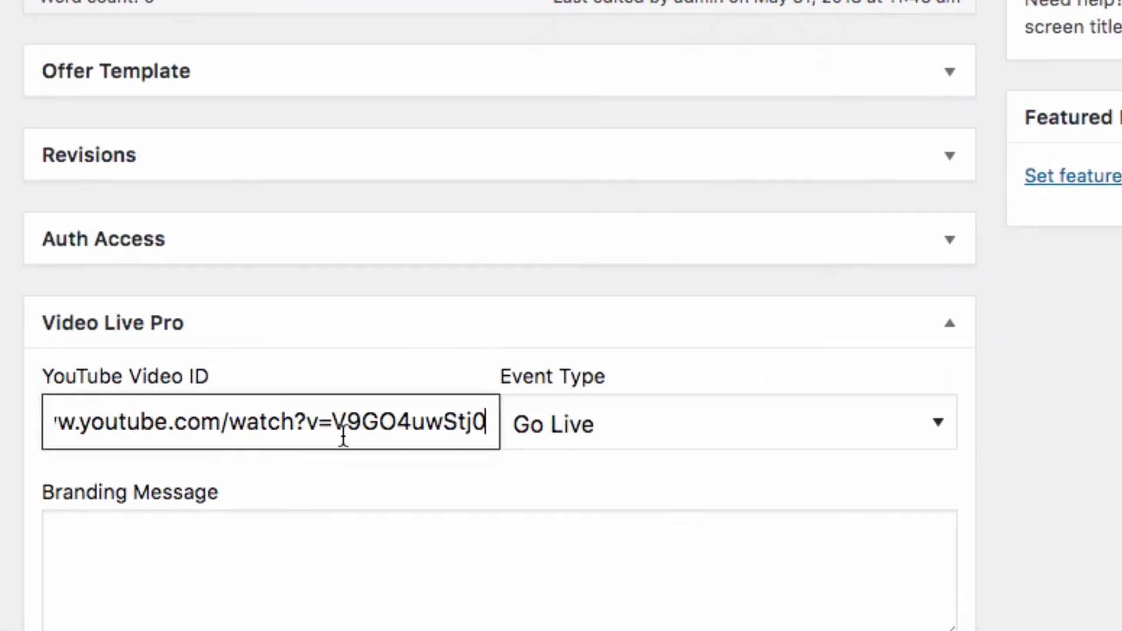
scroll(363, 435, "down", 5)
scroll(400, 424, "up", 1)
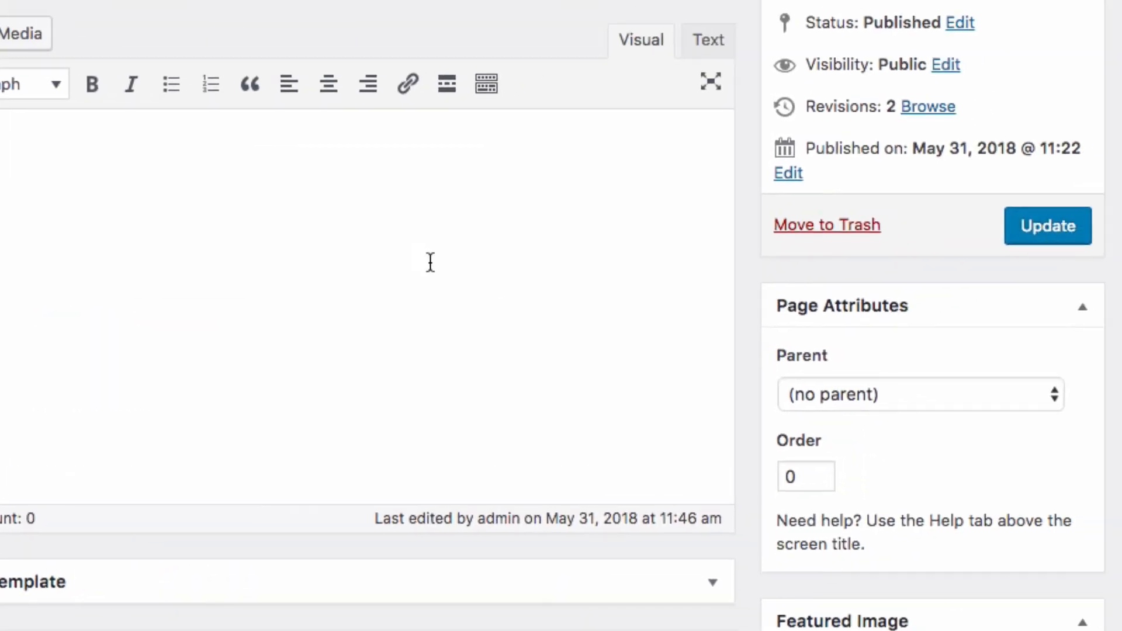
scroll(430, 262, "down", 10)
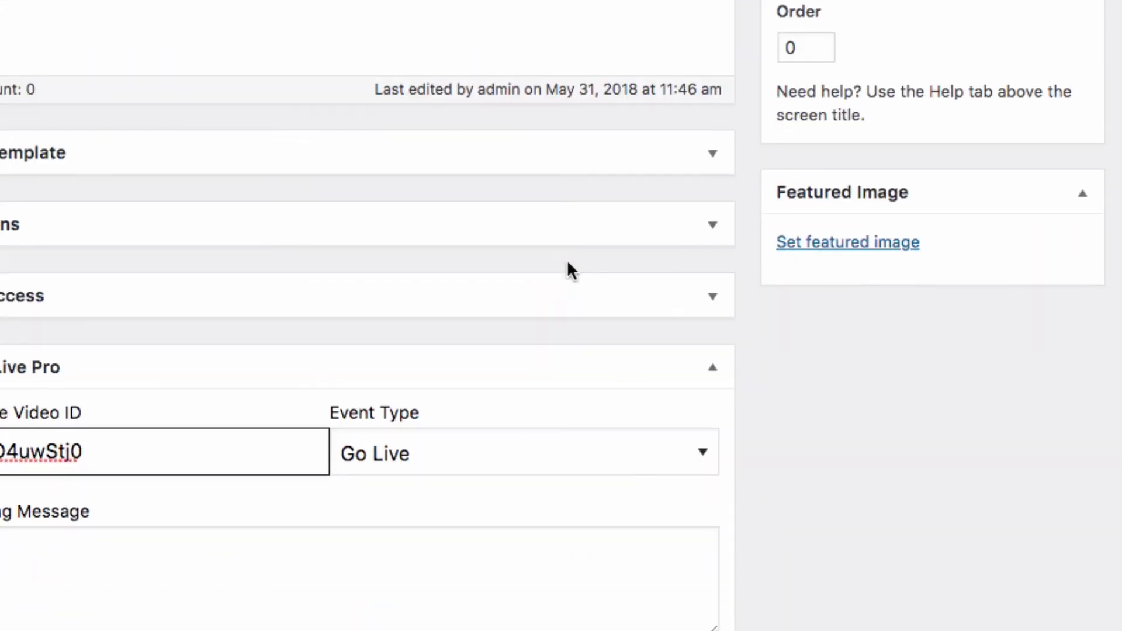
key("super+z")
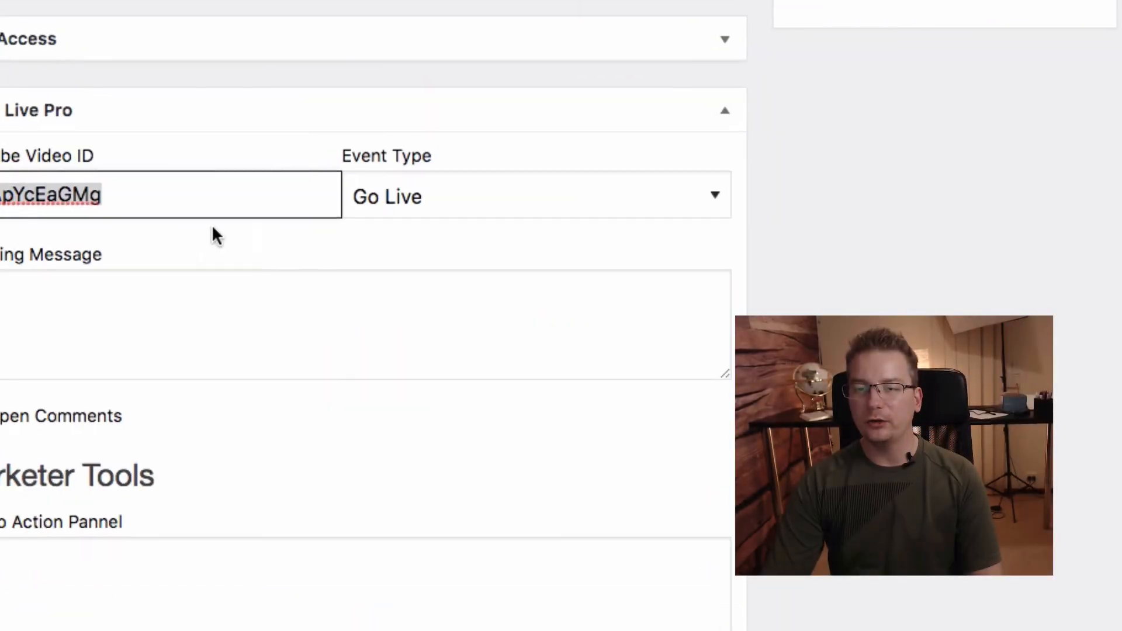
- Set the page's Video Live Pro Event Type to Auto-Replay and recheck the available event types without changing it
left_click(487, 212)
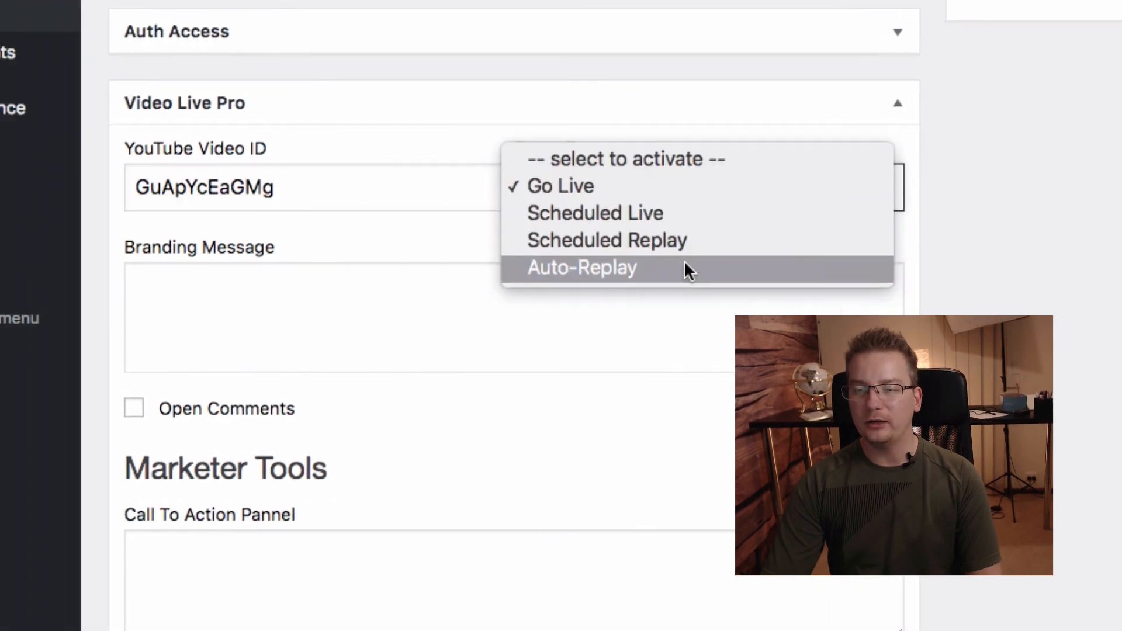
left_click(684, 268)
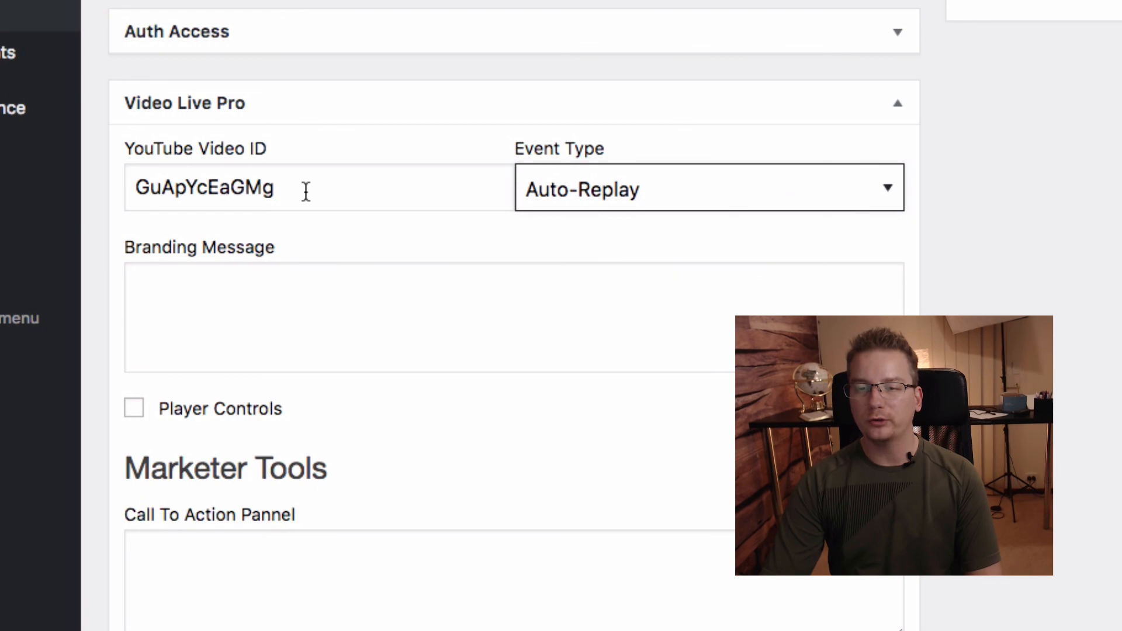
left_click(656, 187)
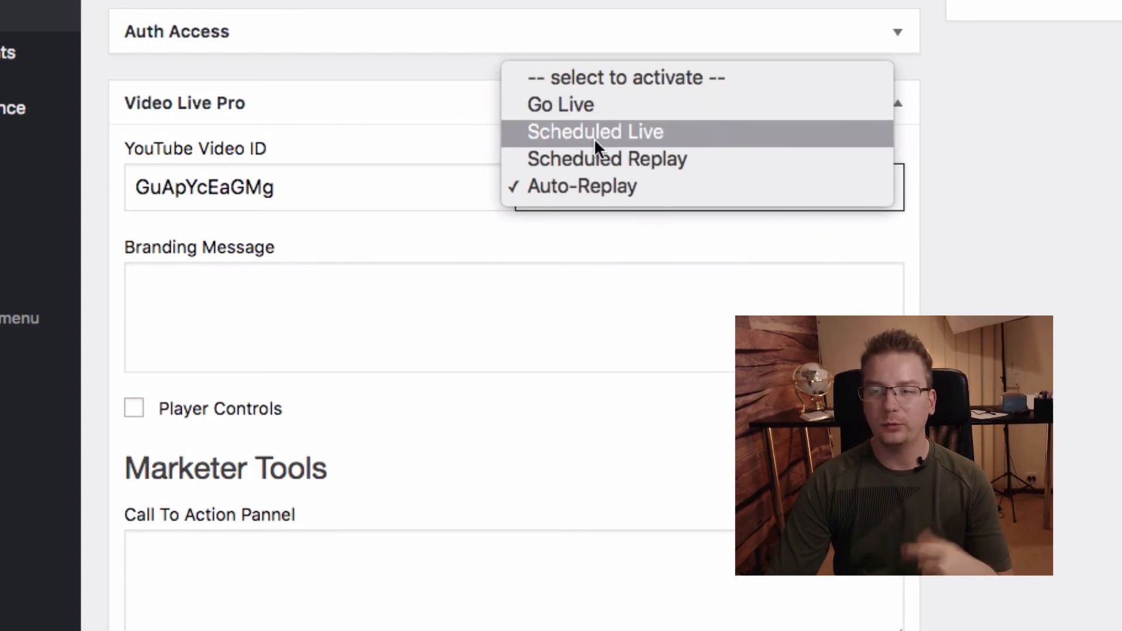
left_click(362, 183)
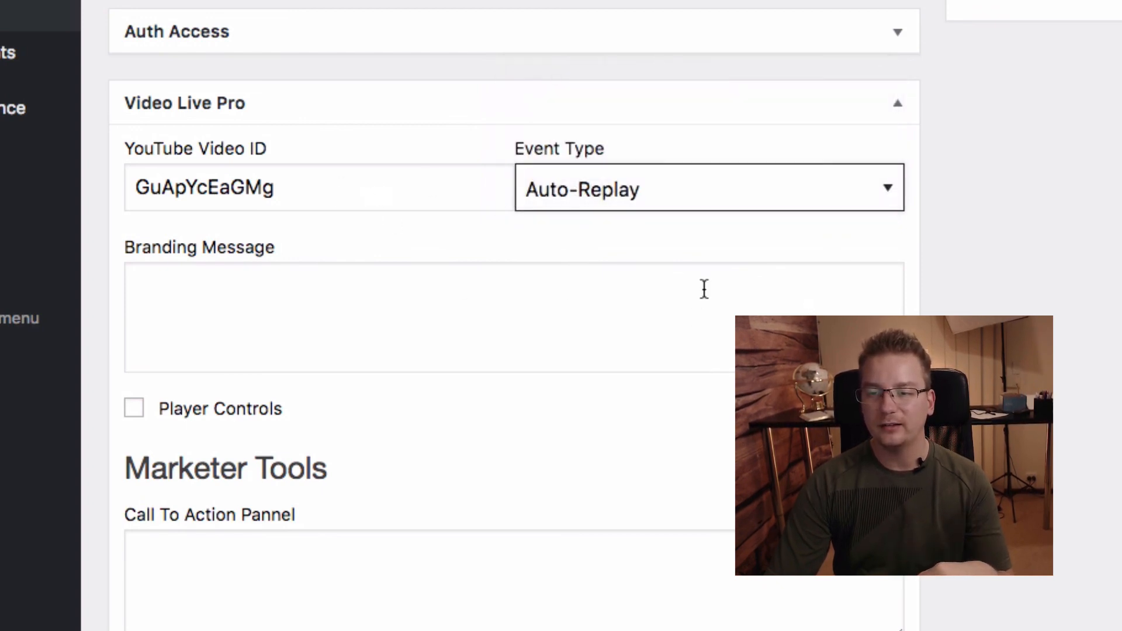
left_click(703, 289)
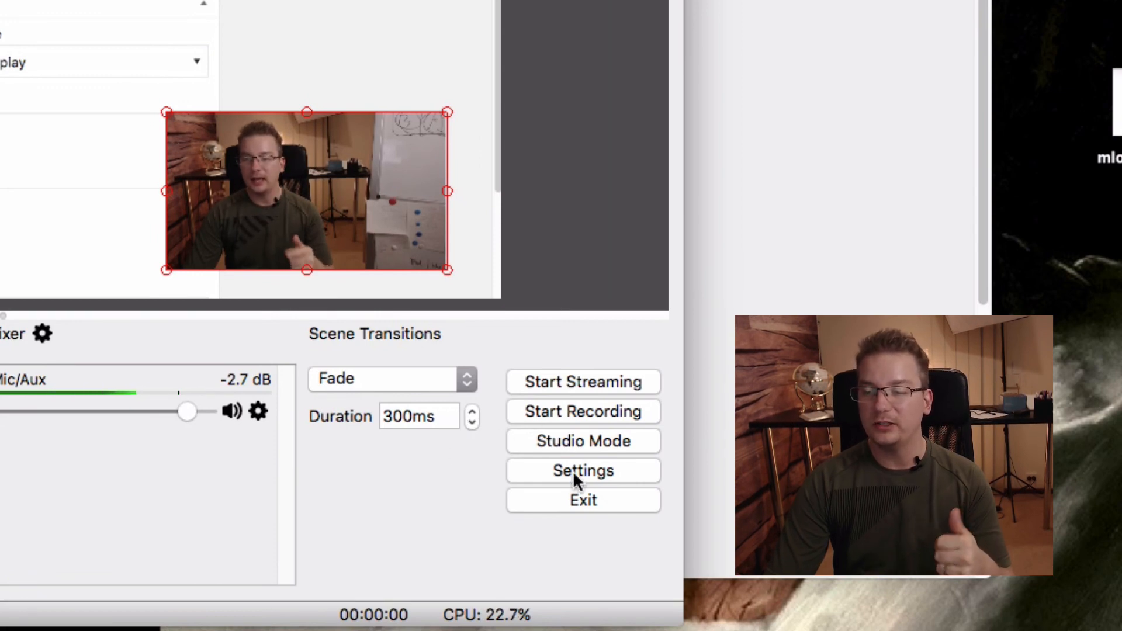
- Switch to OBS and open its Stream settings to examine the custom streaming server configuration
left_click(614, 471)
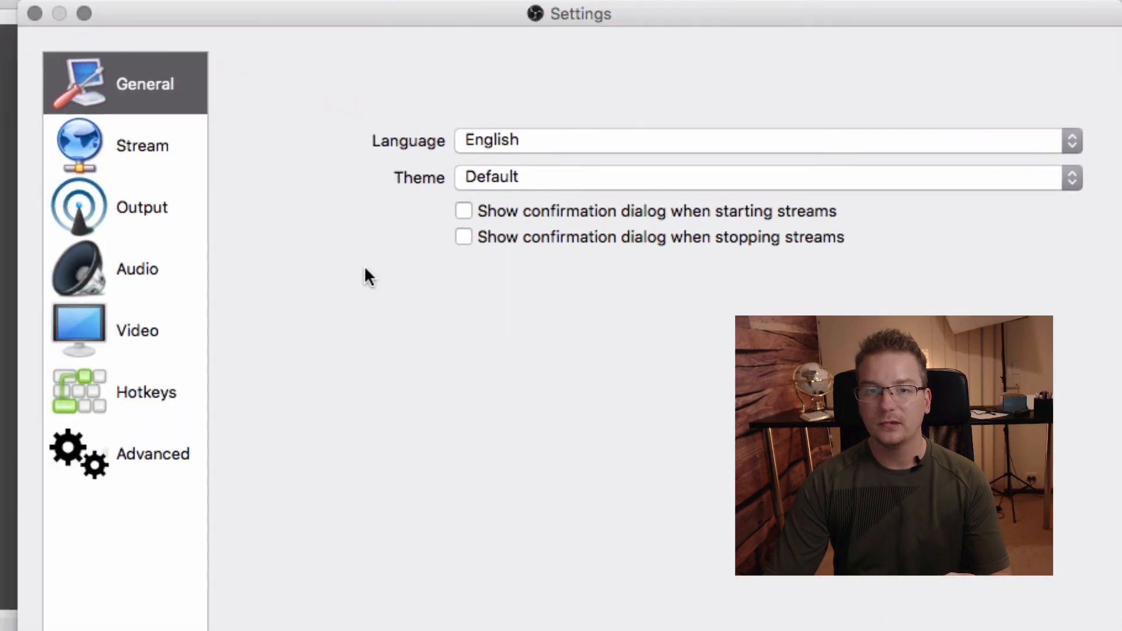
left_click(157, 153)
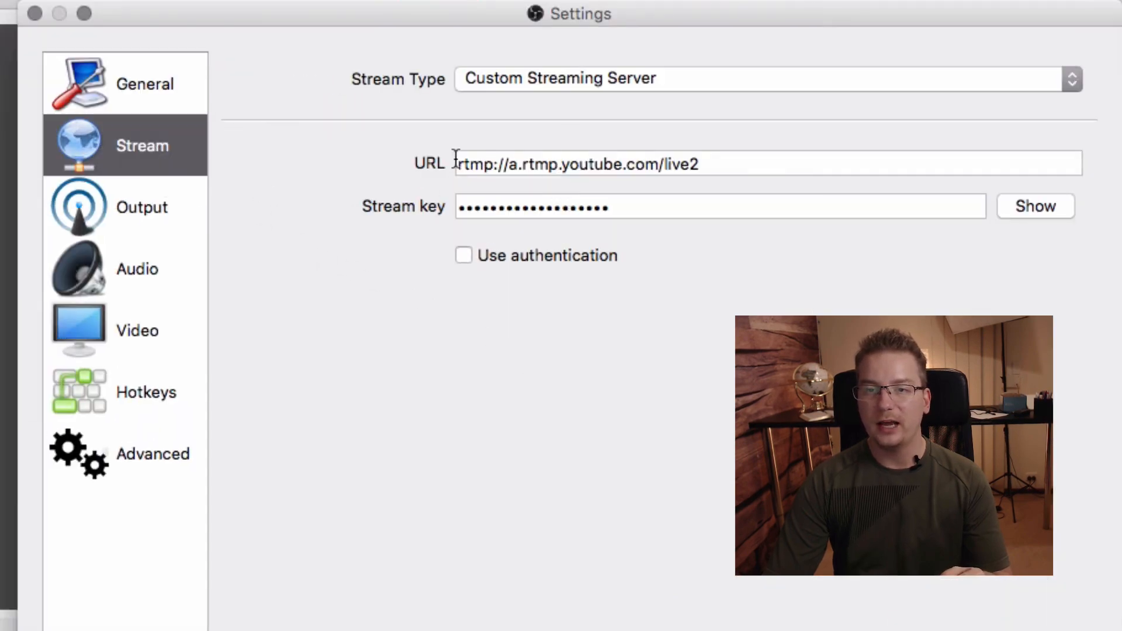